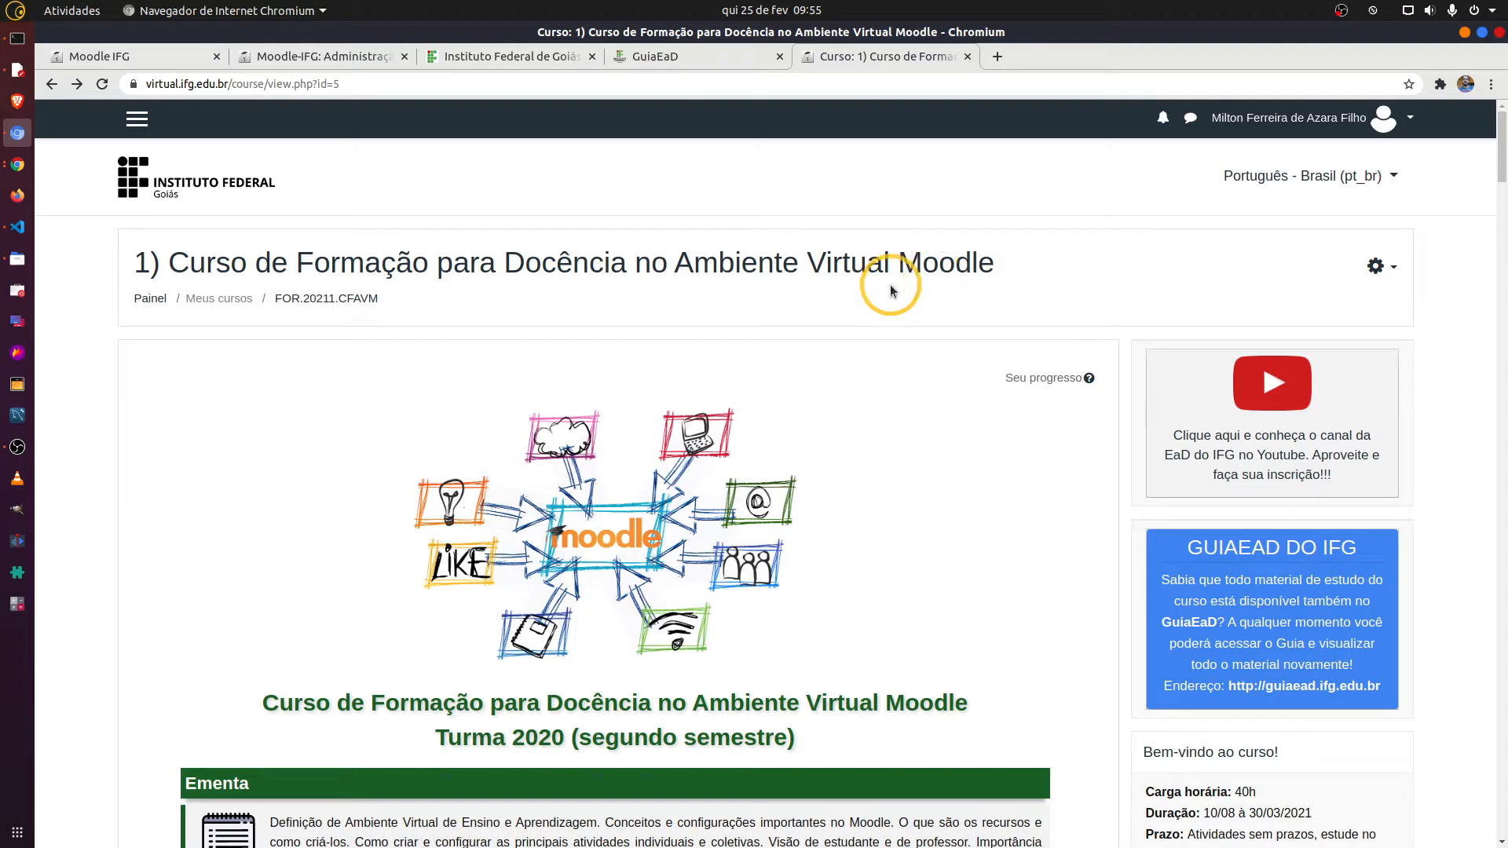
- Look through the course page from the Ementa and communication forums down to Tópico 3, including the course progress block
{"action": "scroll", "coordinate": [859, 295], "scroll_direction": "down", "scroll_amount": 5}
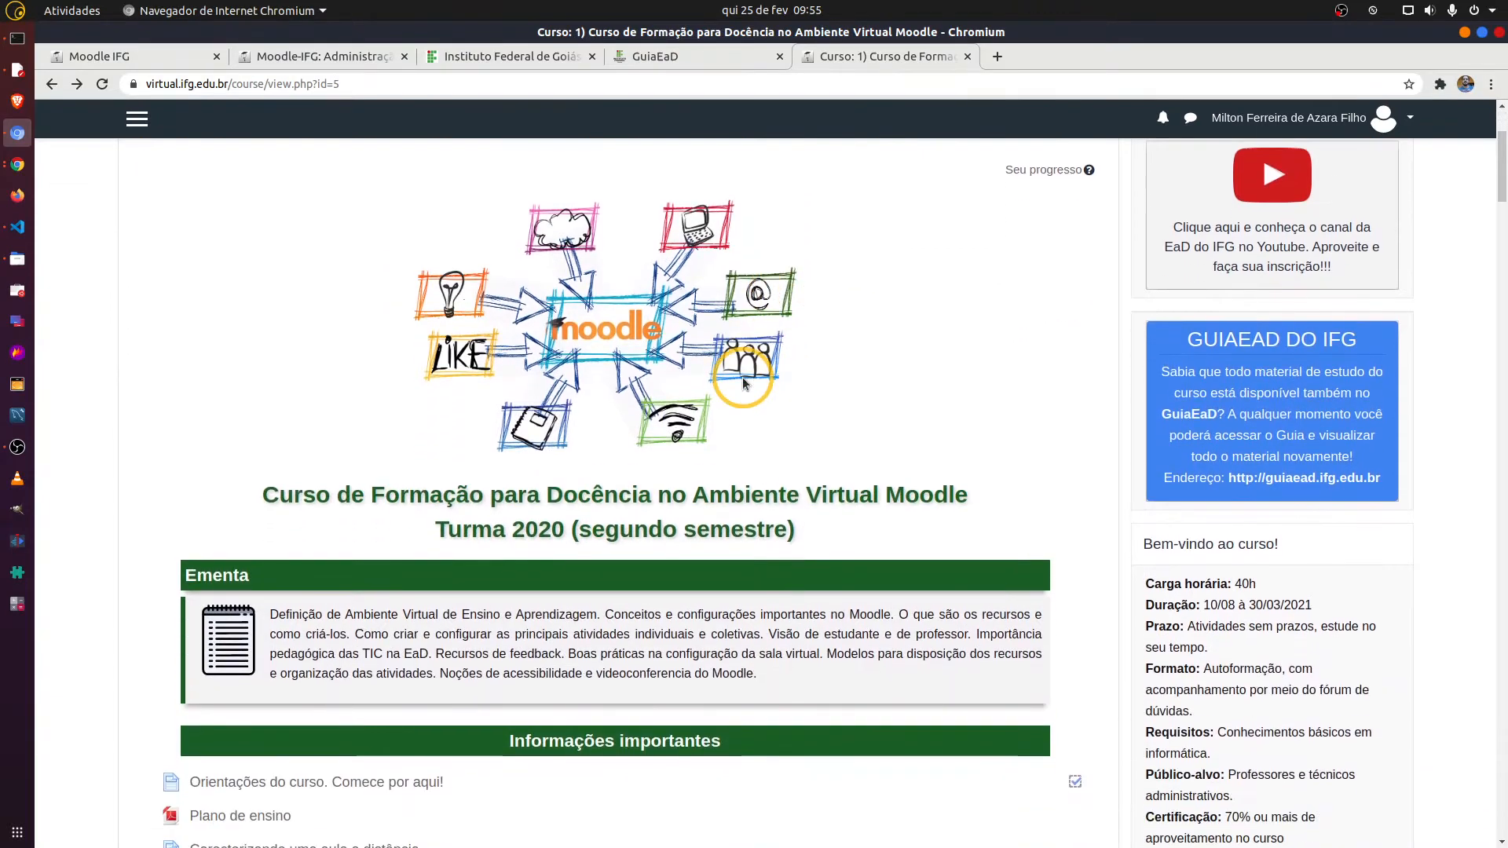
{"action": "scroll", "coordinate": [717, 398], "scroll_direction": "down", "scroll_amount": 3}
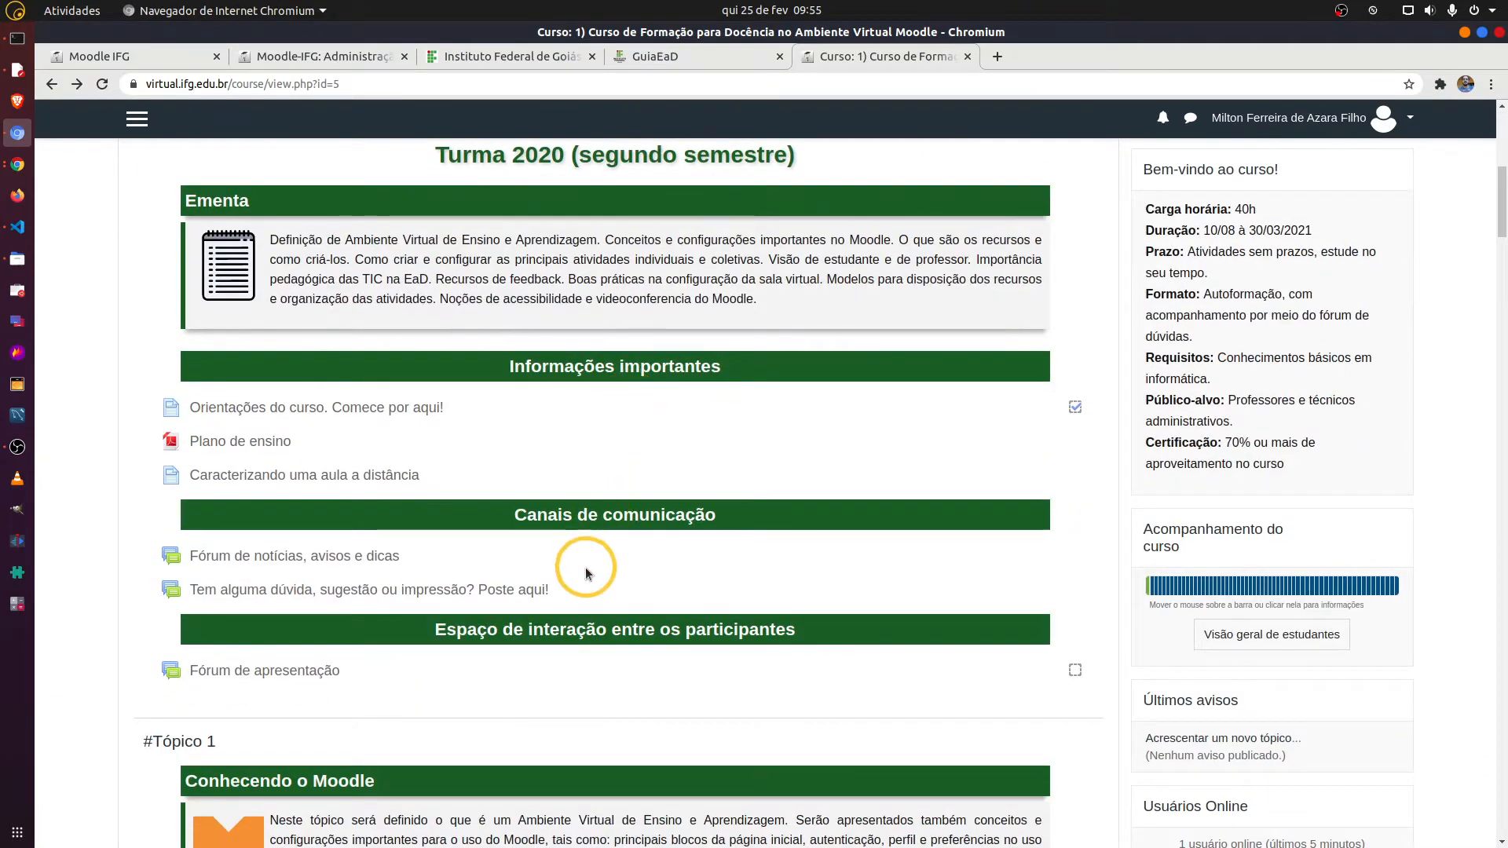
{"action": "scroll", "coordinate": [623, 595], "scroll_direction": "down", "scroll_amount": 4}
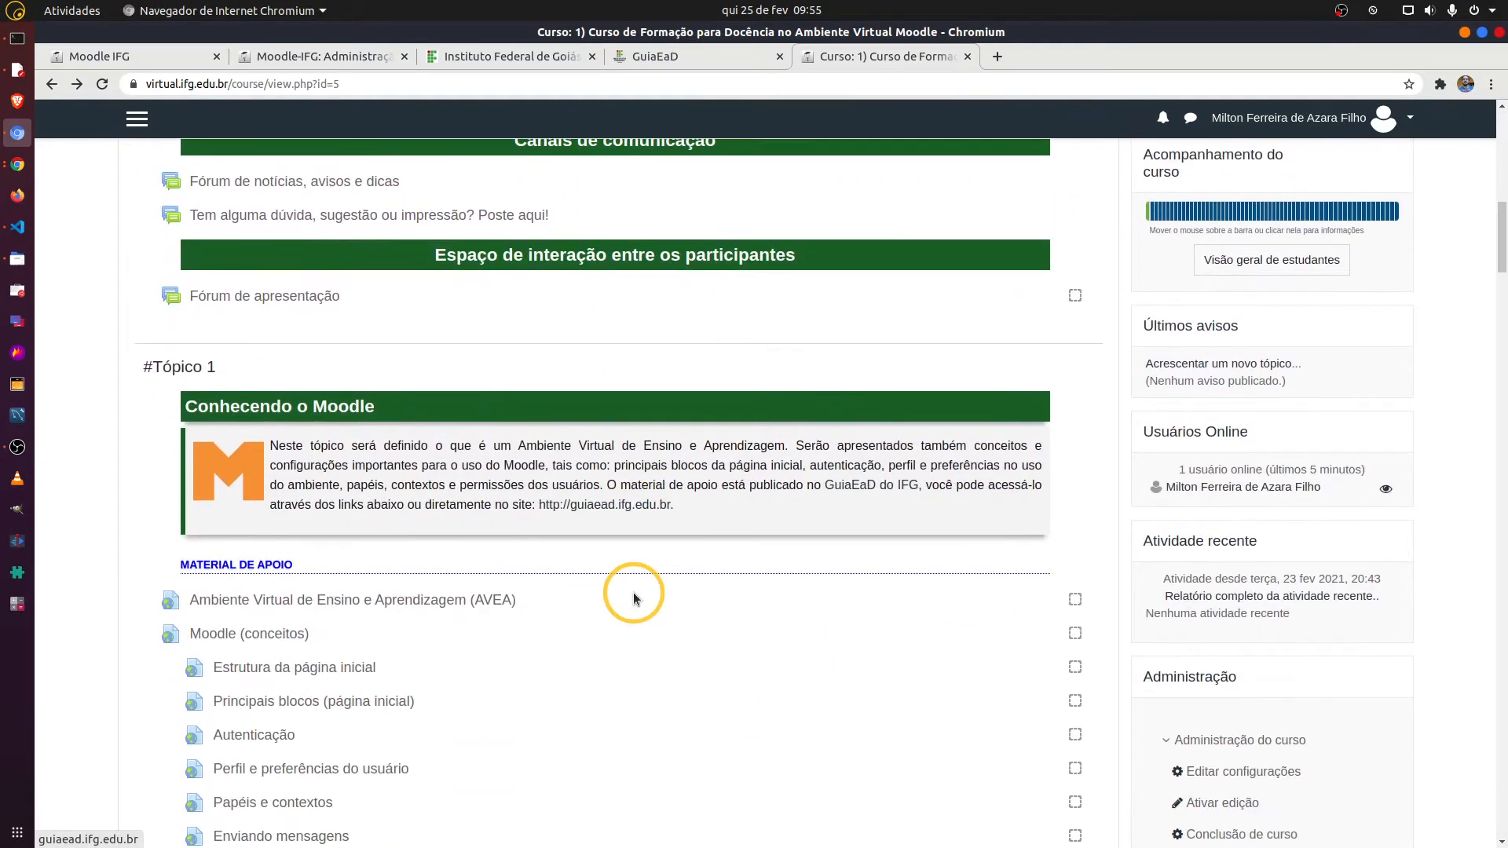
{"action": "scroll", "coordinate": [637, 597], "scroll_direction": "down", "scroll_amount": 1}
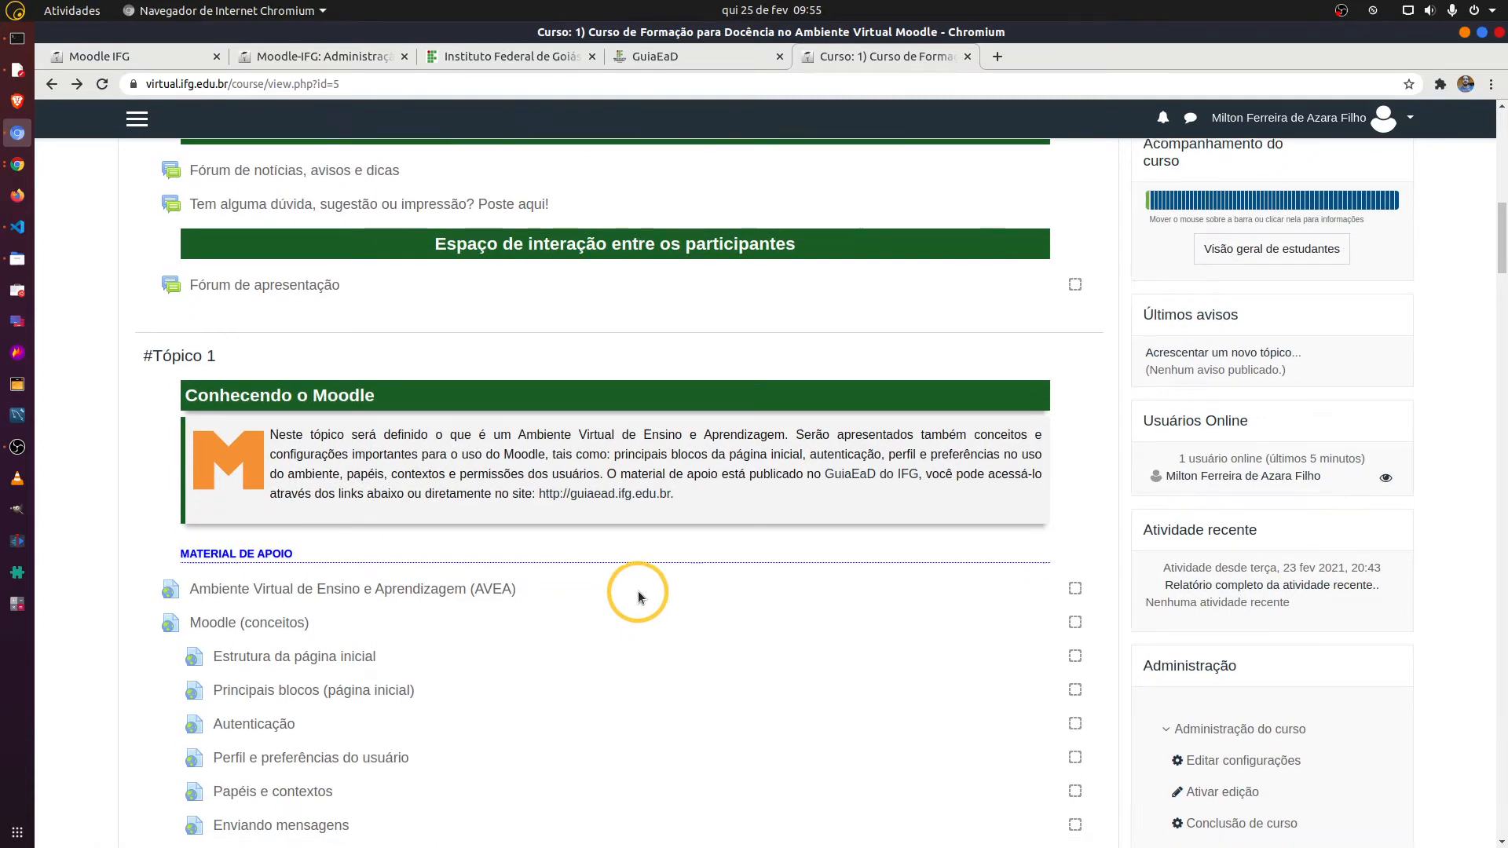
{"action": "scroll", "coordinate": [659, 599], "scroll_direction": "up", "scroll_amount": 4}
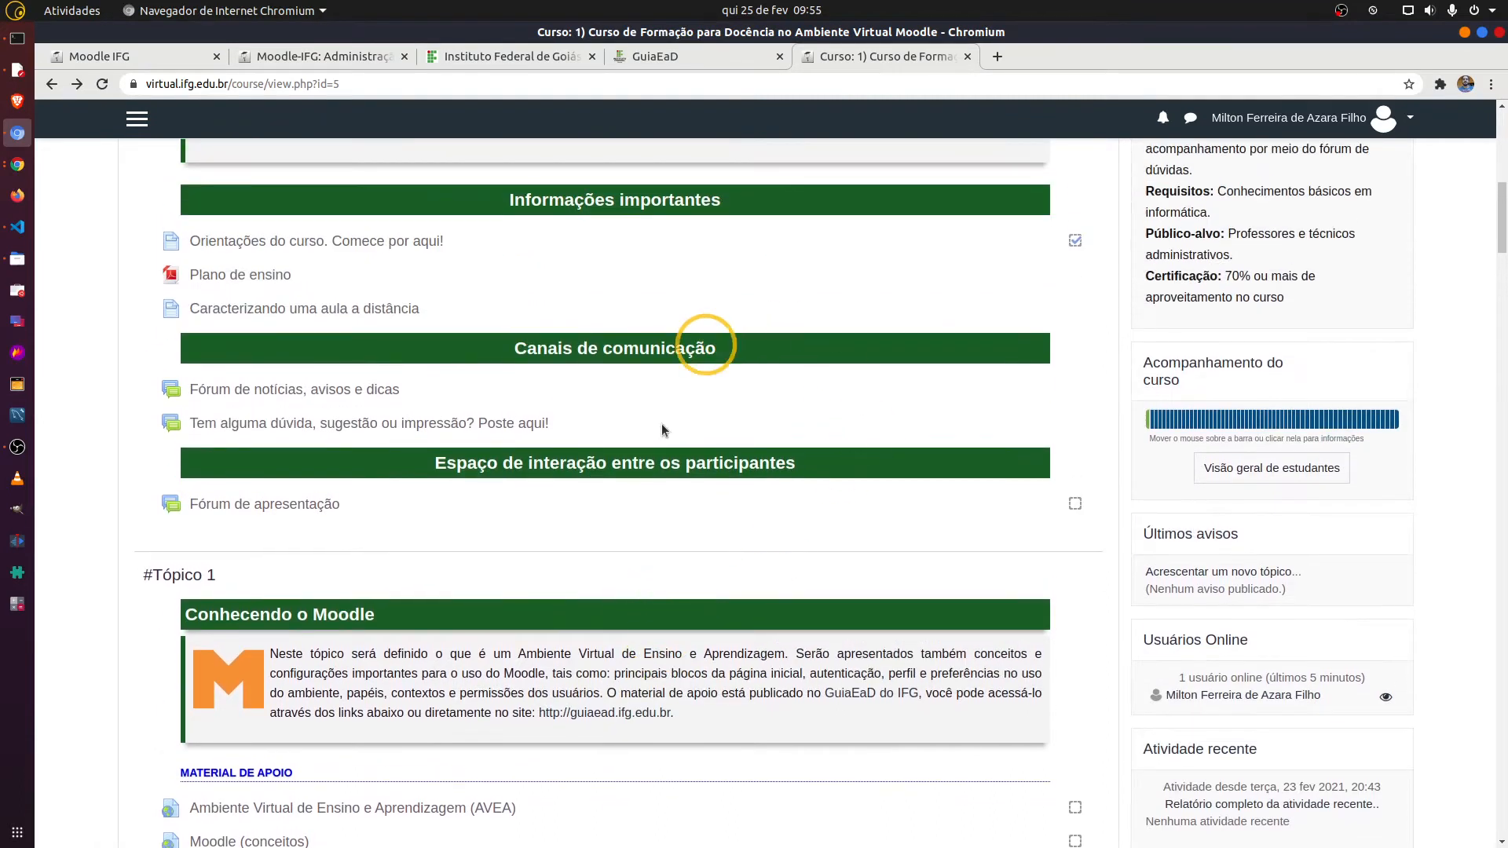
{"action": "scroll", "coordinate": [779, 454], "scroll_direction": "up", "scroll_amount": 2}
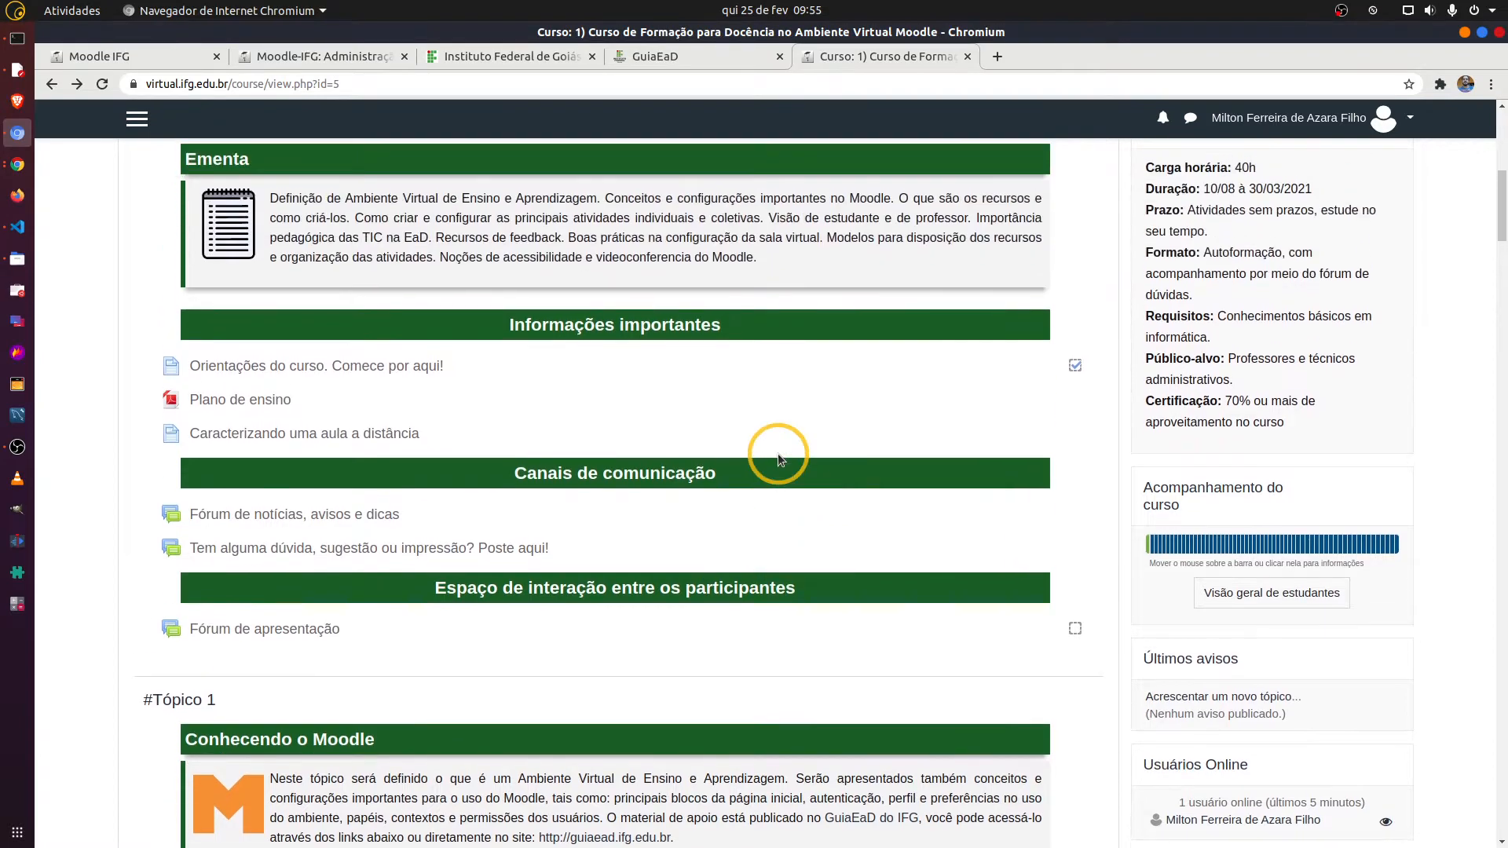
{"action": "scroll", "coordinate": [774, 463], "scroll_direction": "down", "scroll_amount": 2}
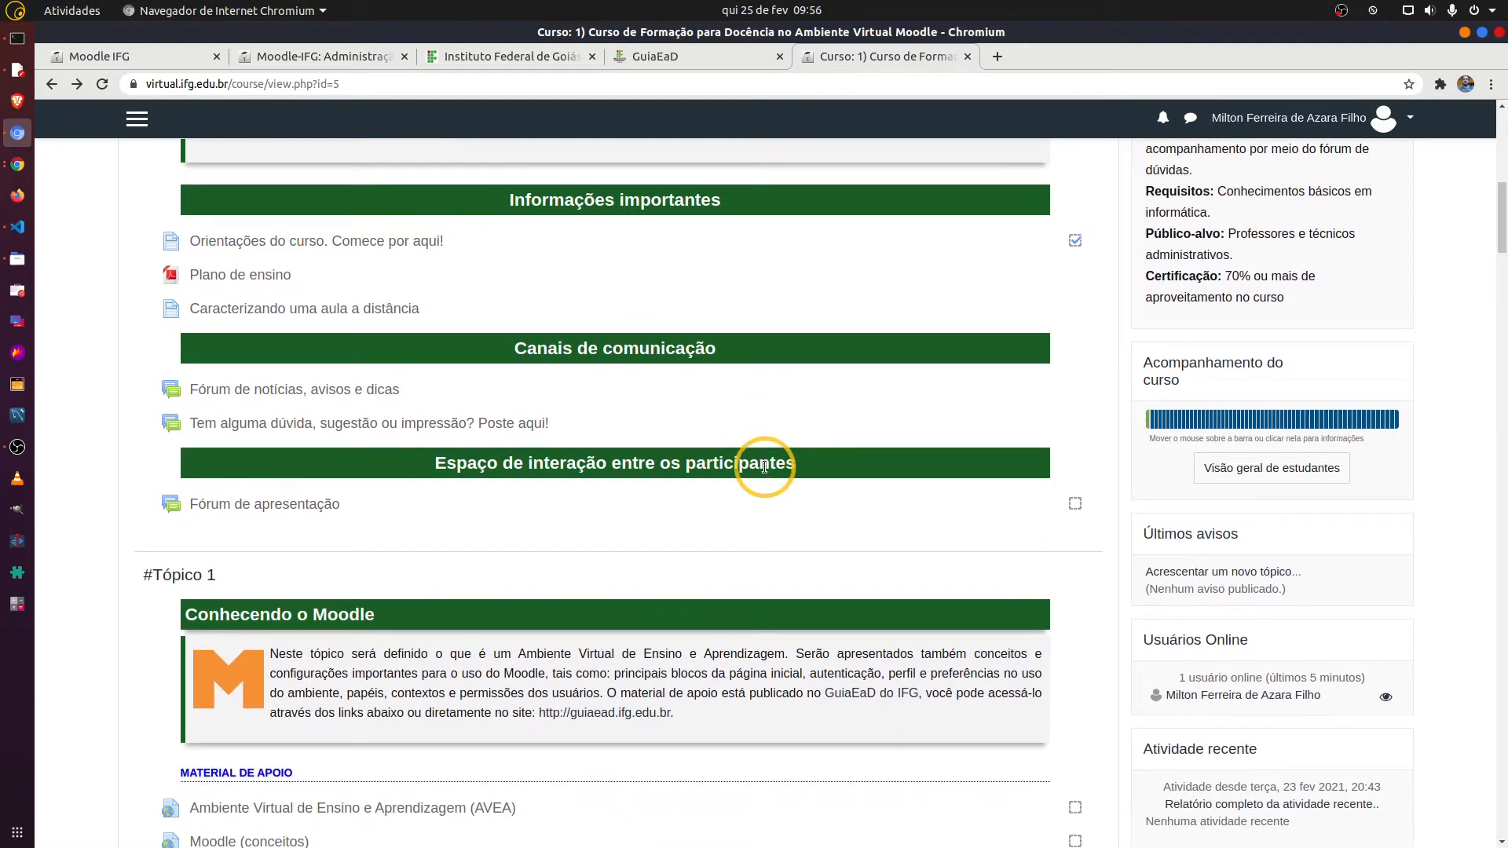
{"action": "scroll", "coordinate": [766, 466], "scroll_direction": "down", "scroll_amount": 3}
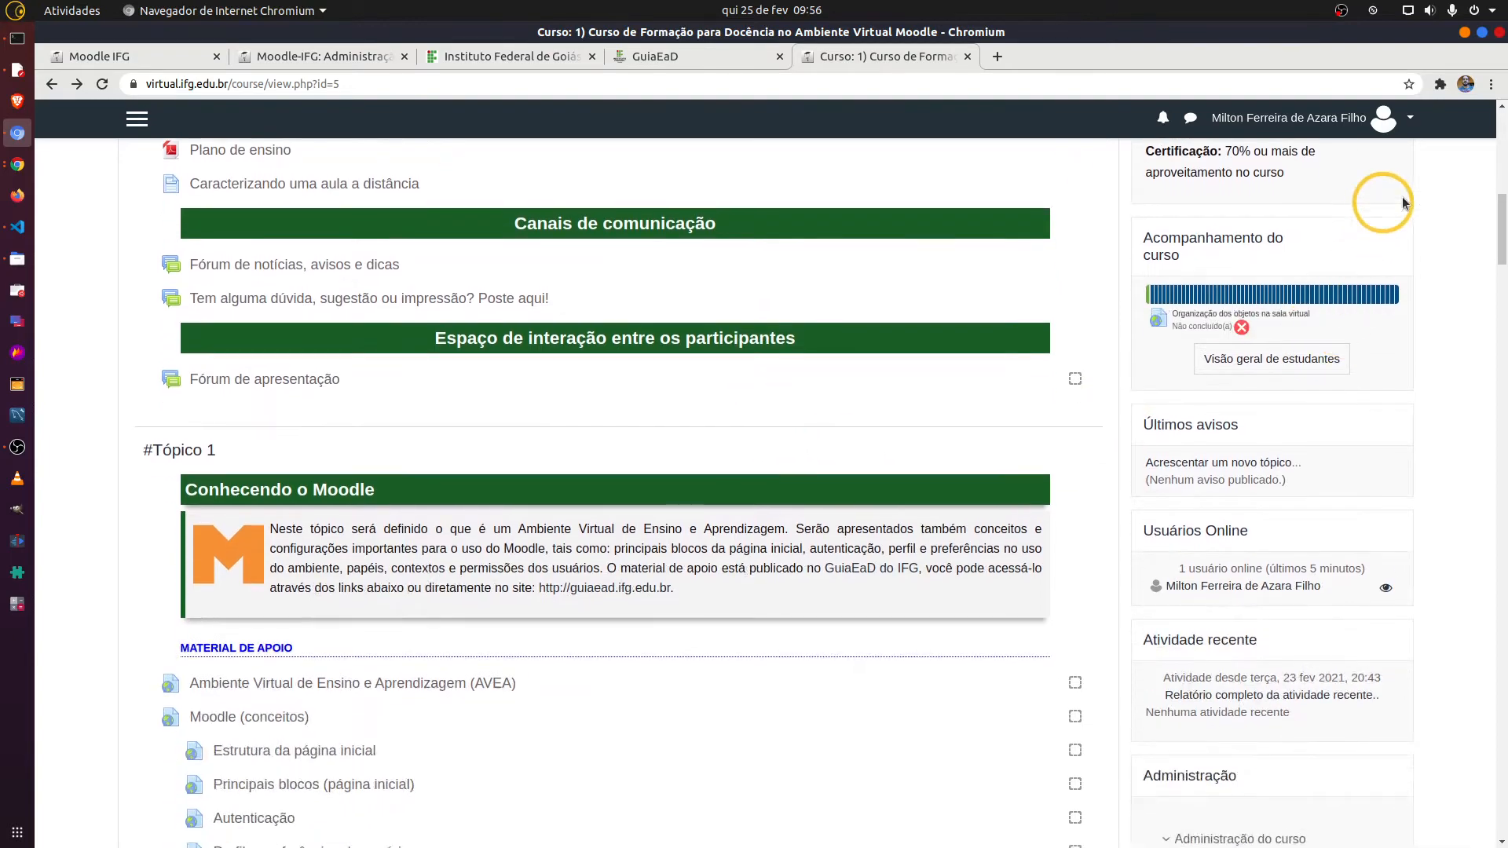
{"action": "left_click_drag", "start_coordinate": [1498, 228], "coordinate": [1492, 411]}
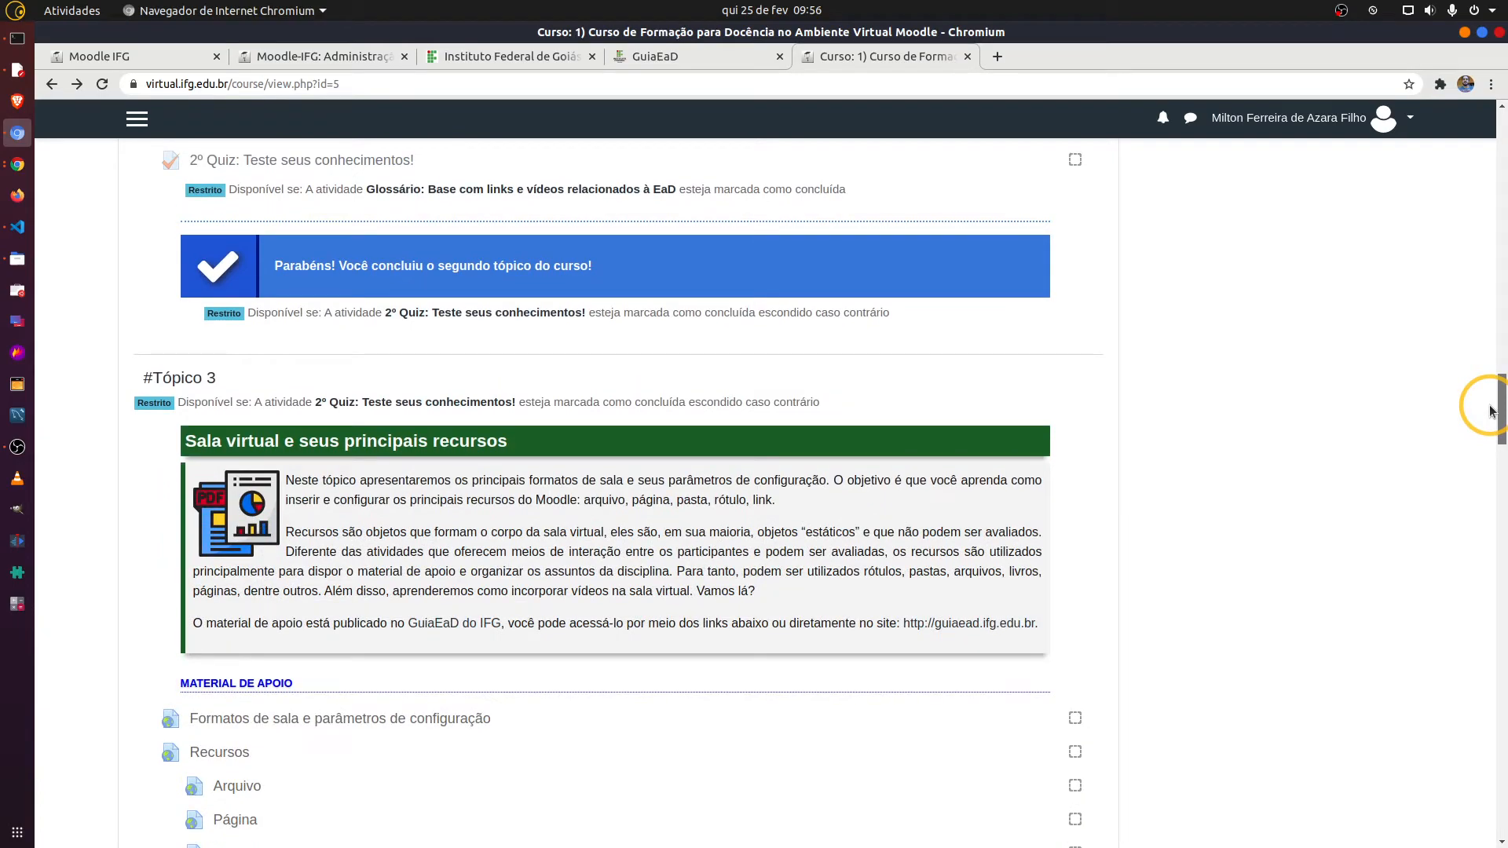
{"action": "left_click_drag", "start_coordinate": [1492, 411], "coordinate": [1335, 206]}
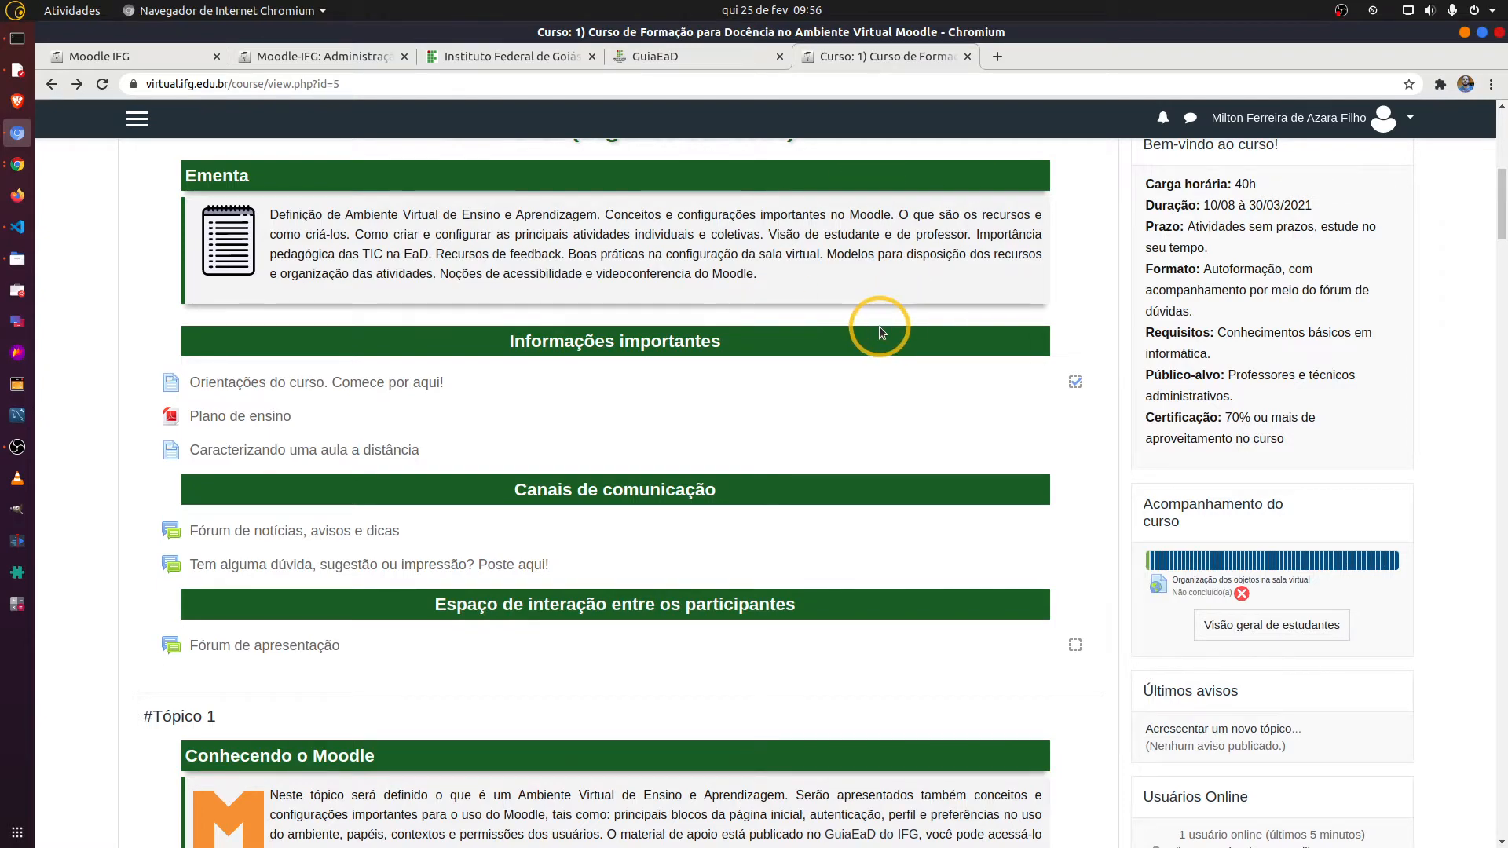
- Examine the completion checkboxes beside the items under Informações importantes, Canais de comunicação and Espaço de interação entre os participantes
{"action": "scroll", "coordinate": [888, 345], "scroll_direction": "up", "scroll_amount": 3}
{"action": "scroll", "coordinate": [884, 363], "scroll_direction": "down", "scroll_amount": 10}
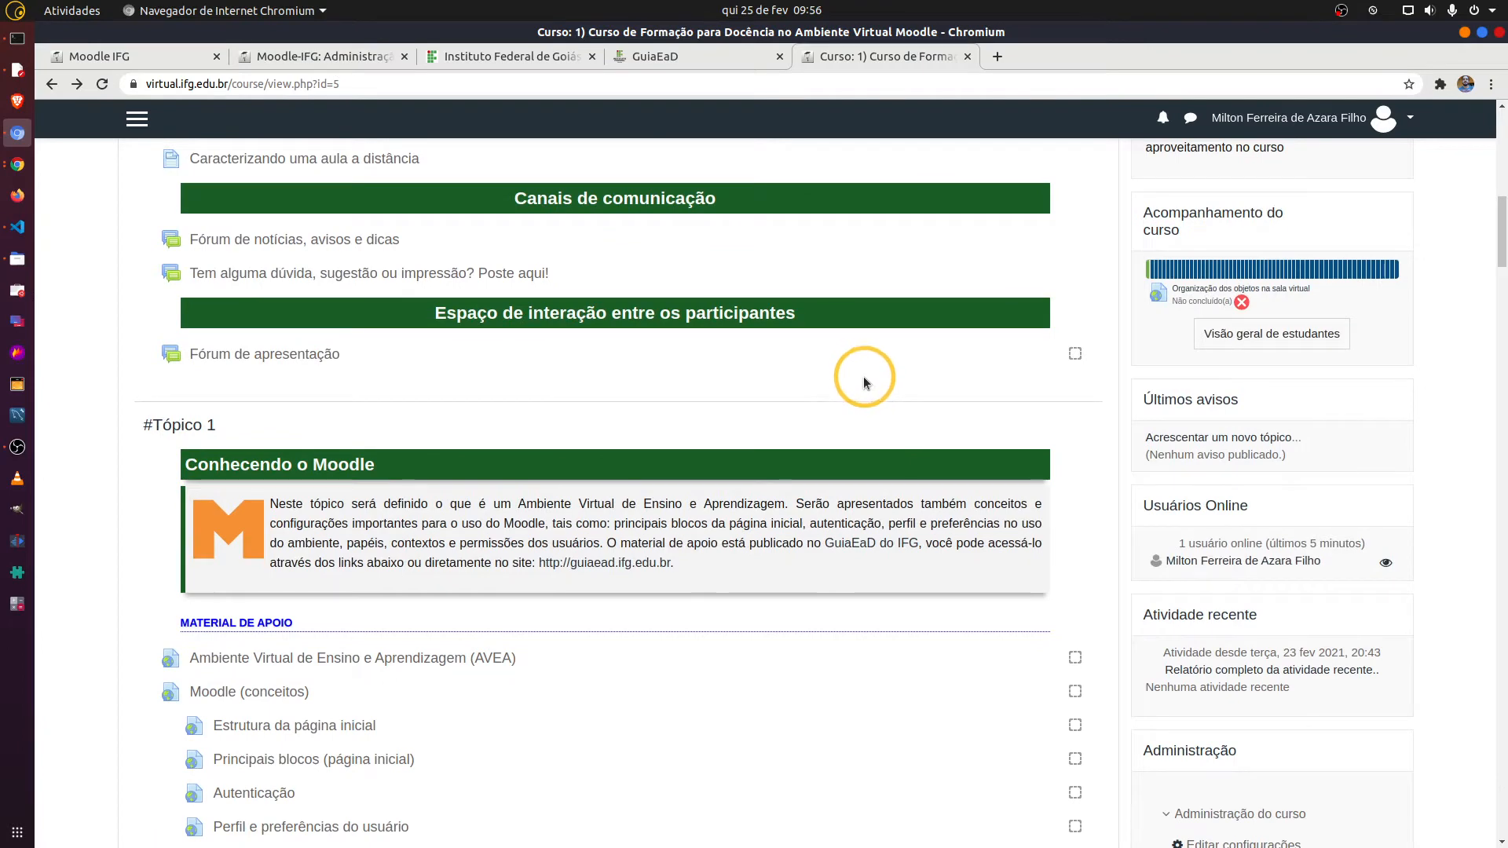
{"action": "scroll", "coordinate": [864, 377], "scroll_direction": "up", "scroll_amount": 4}
{"action": "scroll", "coordinate": [860, 392], "scroll_direction": "up", "scroll_amount": 7}
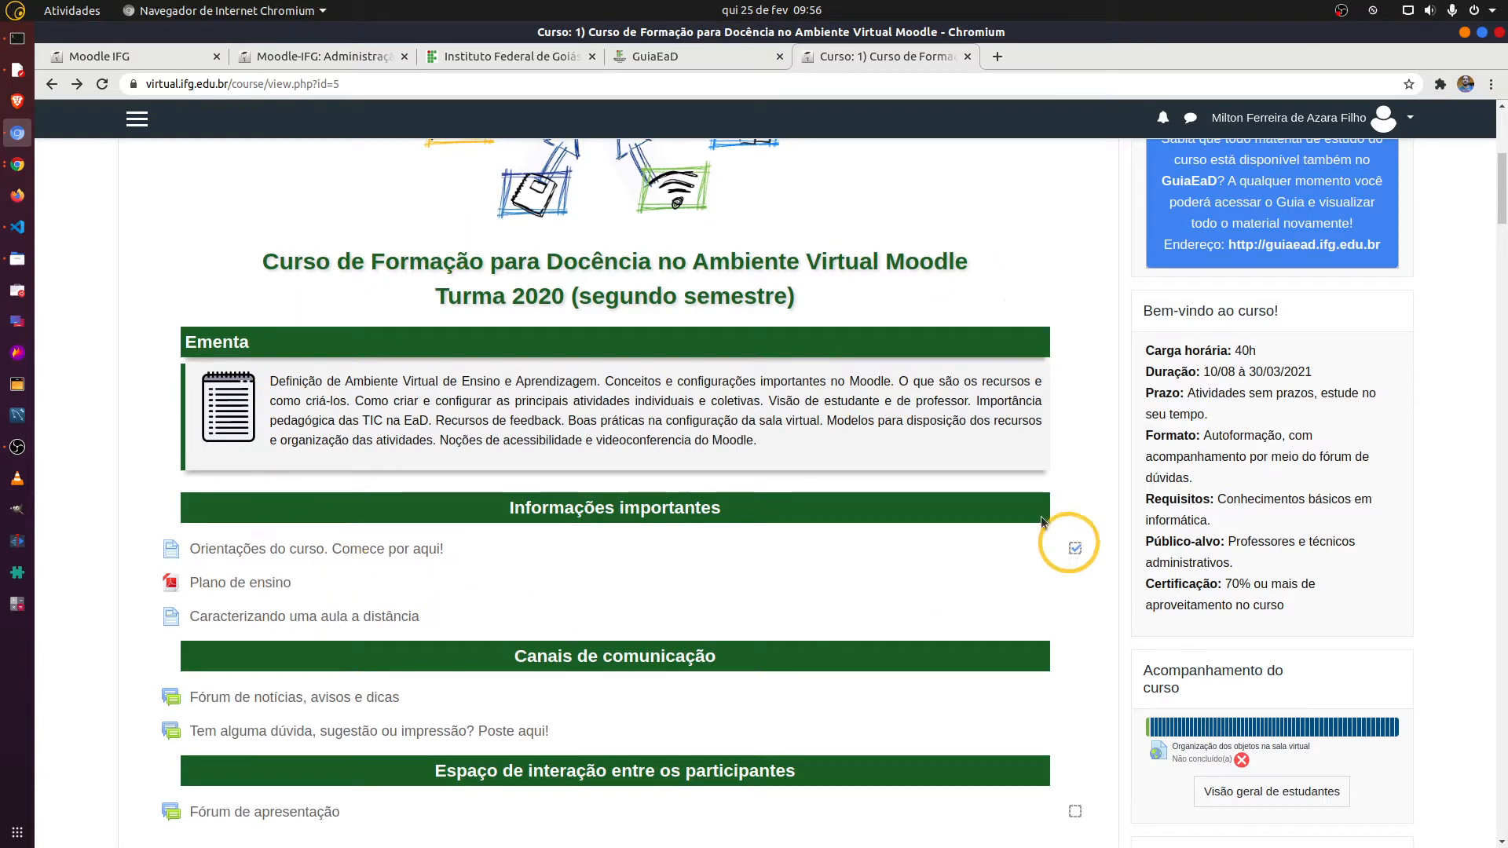
{"action": "scroll", "coordinate": [754, 530], "scroll_direction": "down", "scroll_amount": 5}
{"action": "scroll", "coordinate": [705, 542], "scroll_direction": "up", "scroll_amount": 6}
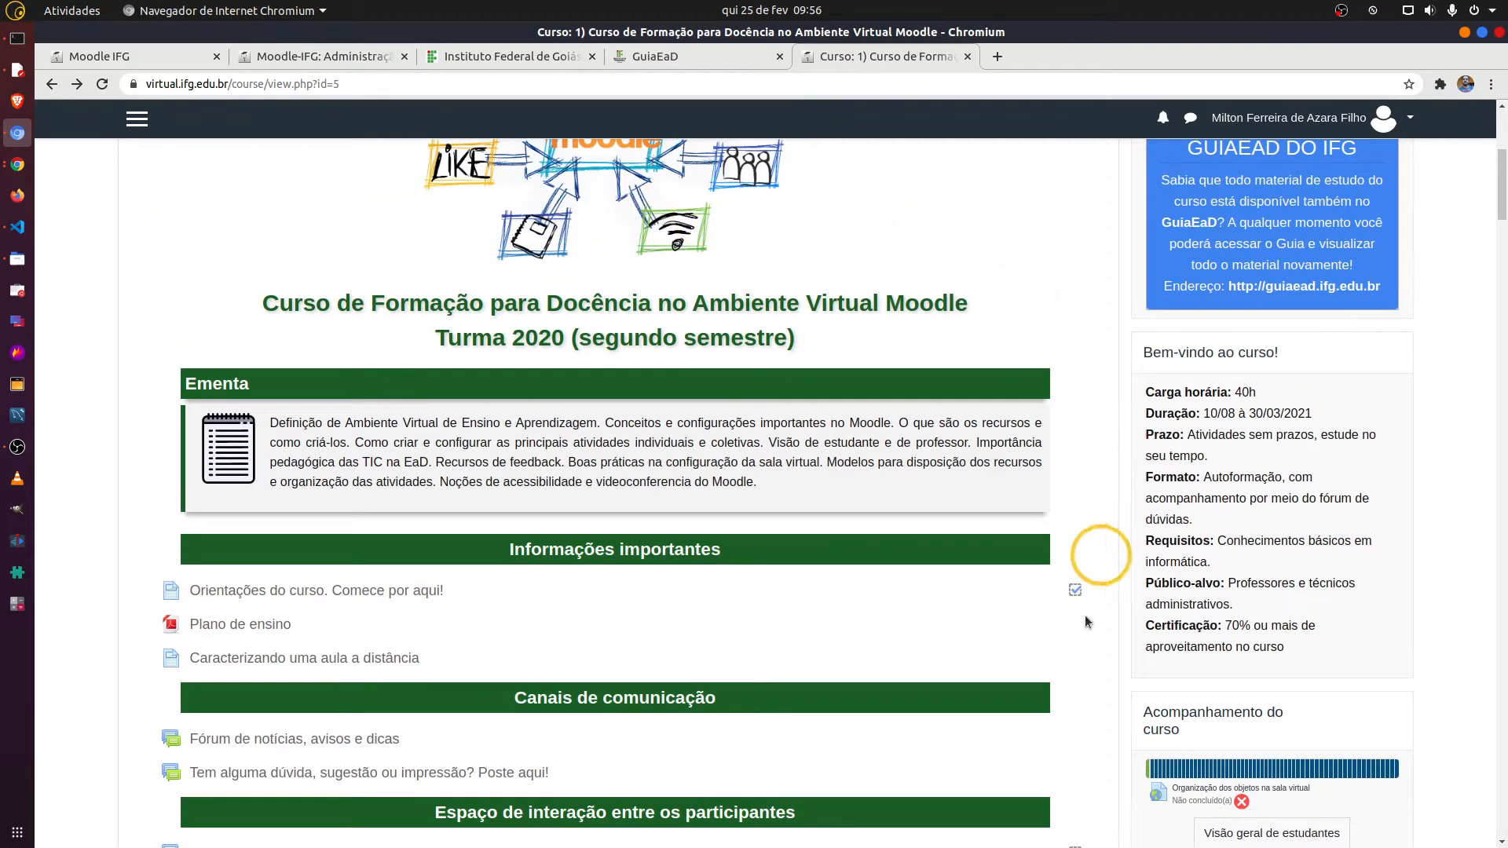
{"action": "scroll", "coordinate": [1073, 799], "scroll_direction": "down", "scroll_amount": 3}
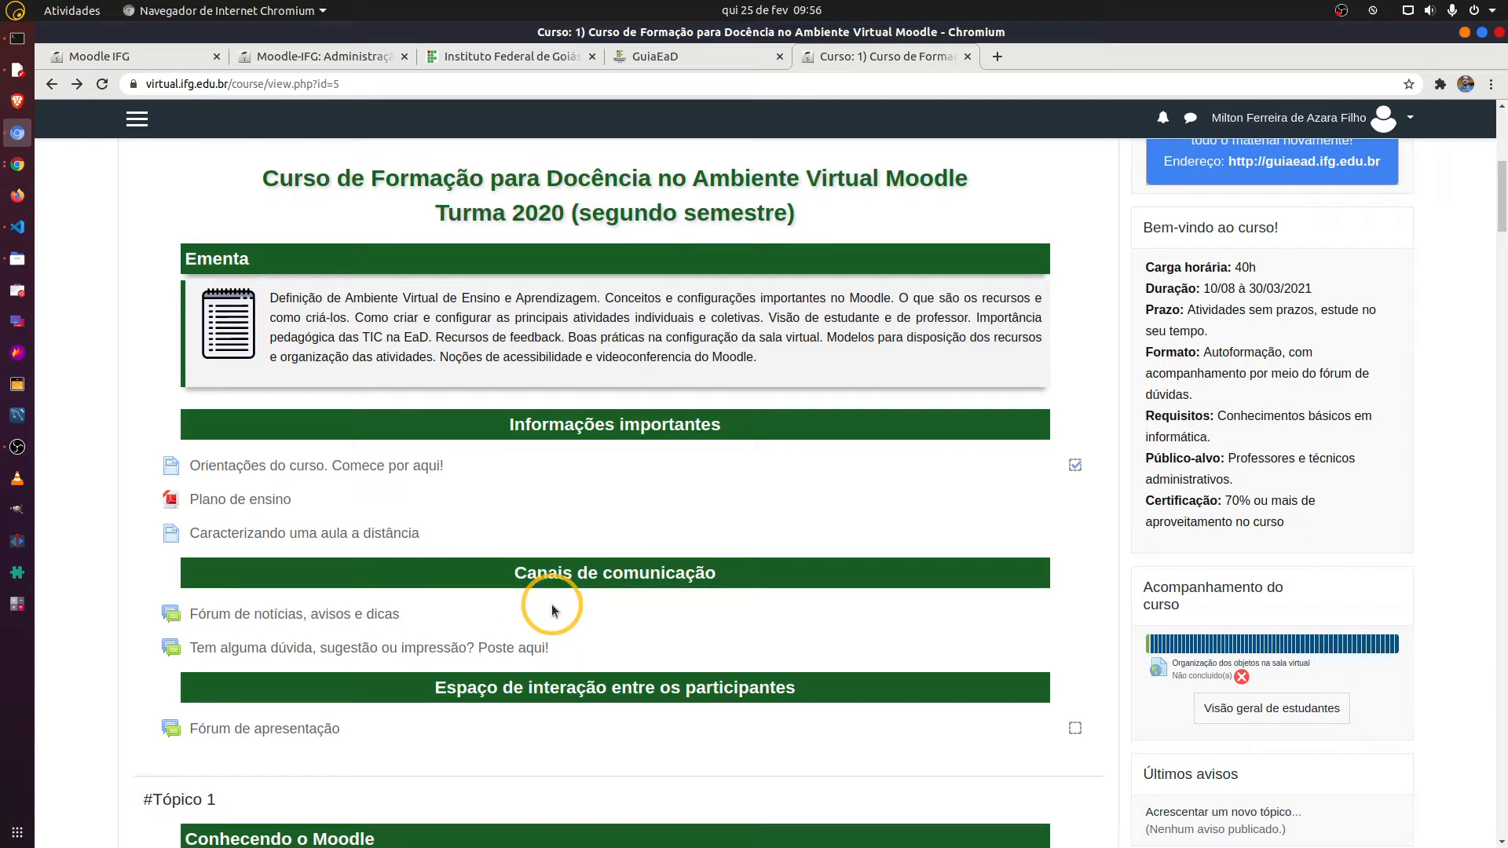
{"action": "scroll", "coordinate": [609, 650], "scroll_direction": "down", "scroll_amount": 4}
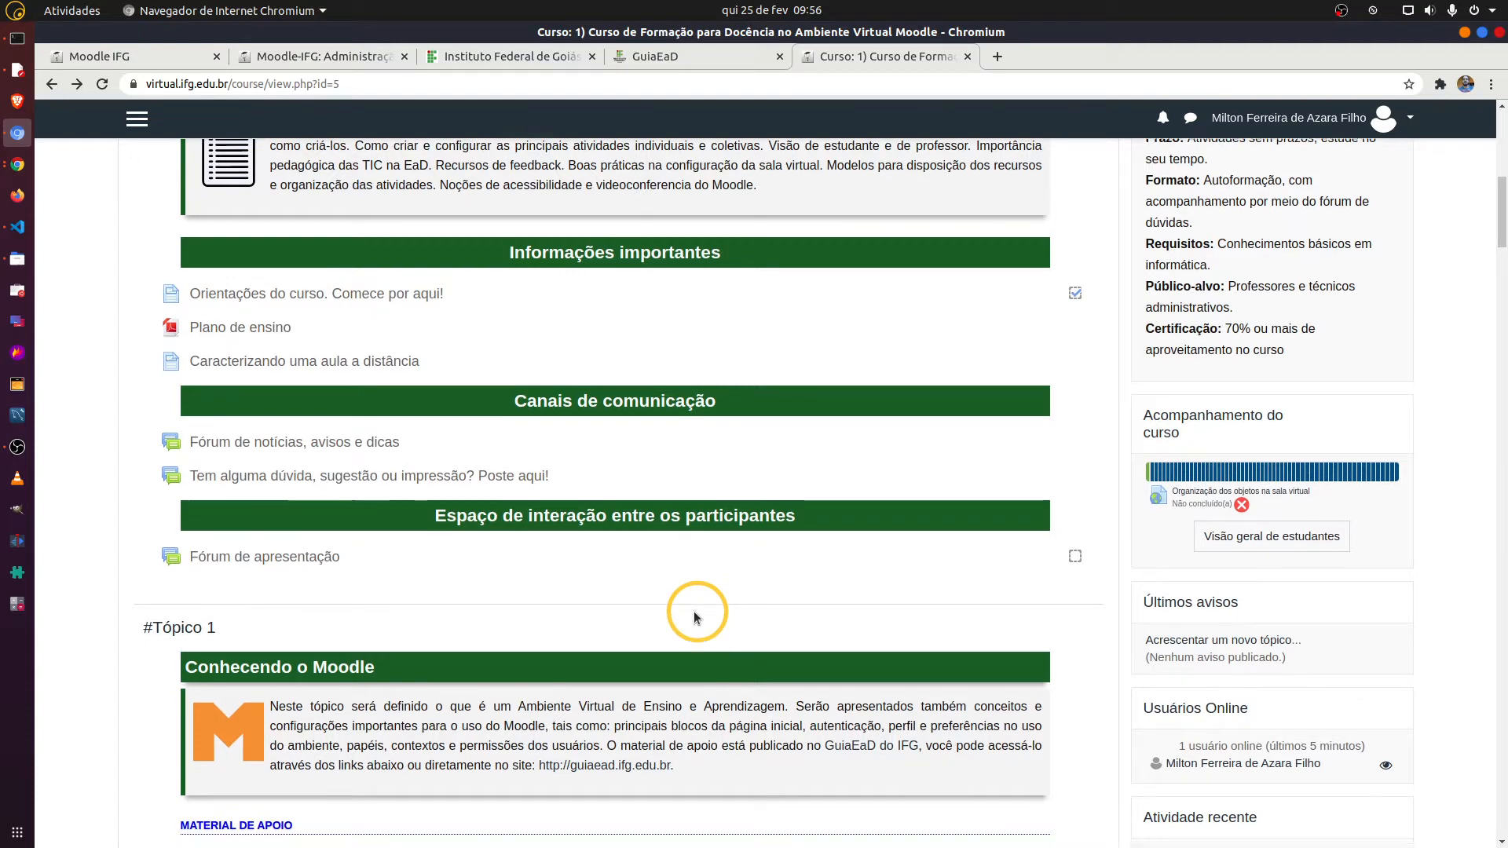
{"action": "scroll", "coordinate": [695, 611], "scroll_direction": "down", "scroll_amount": 4}
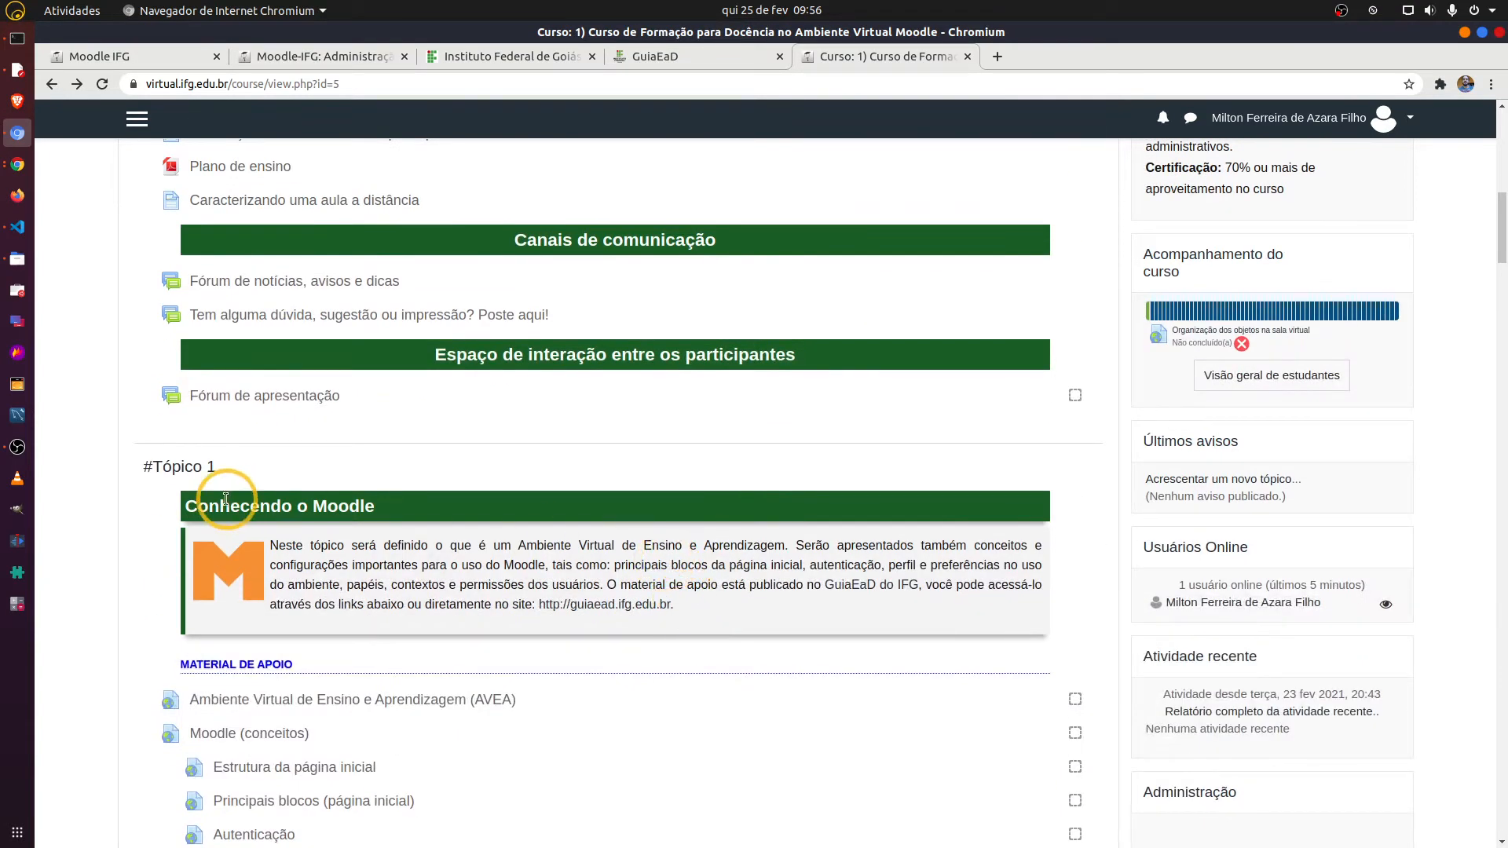
- Highlight the #Tópico 1 heading and examine the topic's support material, formative activities and access restrictions
{"action": "left_click_drag", "start_coordinate": [126, 471], "coordinate": [223, 472]}
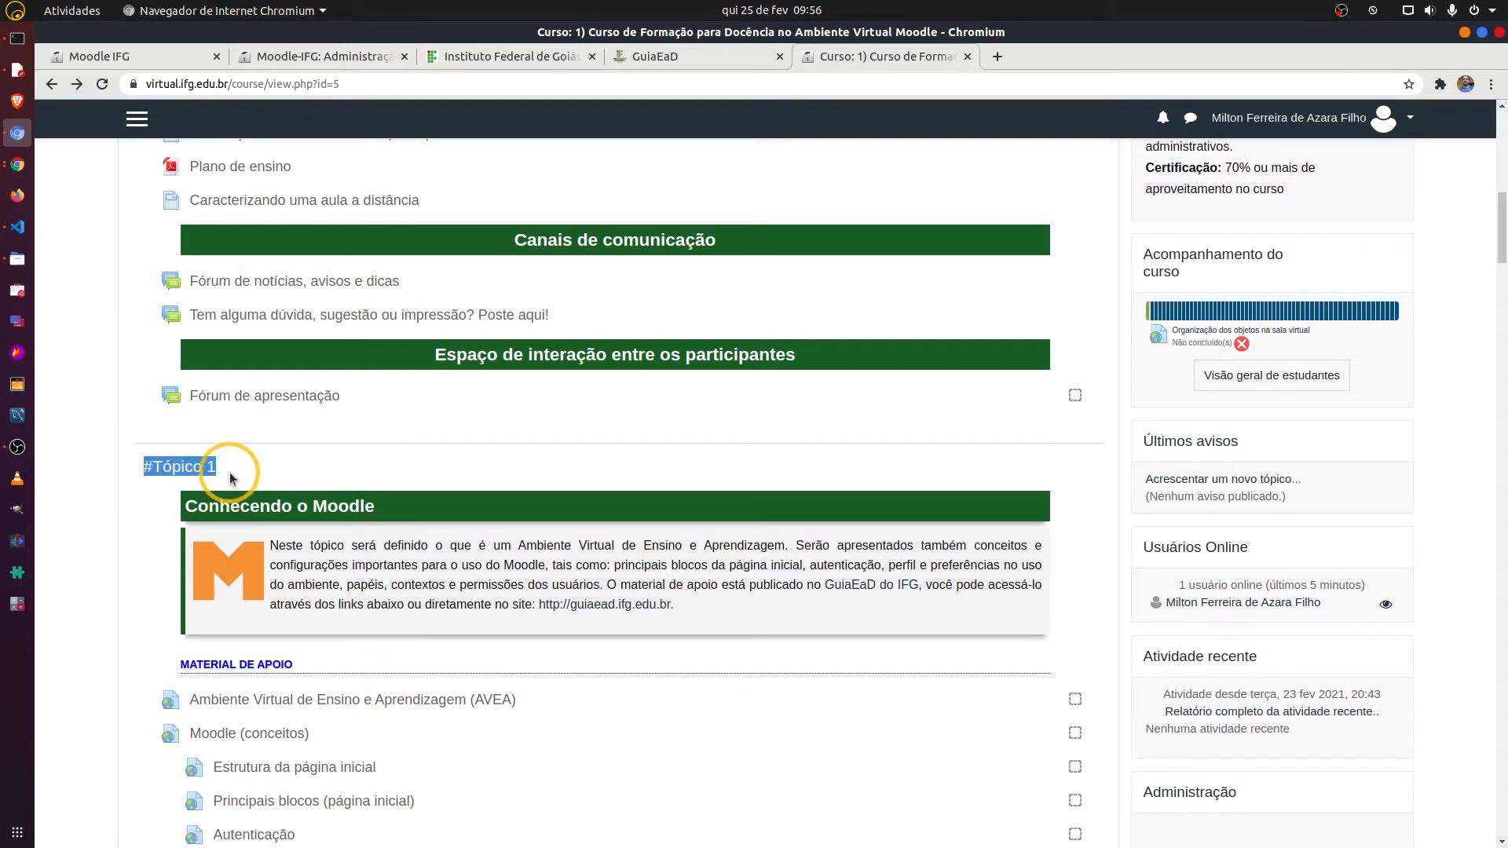
{"action": "left_click", "coordinate": [126, 477]}
{"action": "left_click_drag", "start_coordinate": [126, 477], "coordinate": [219, 478]}
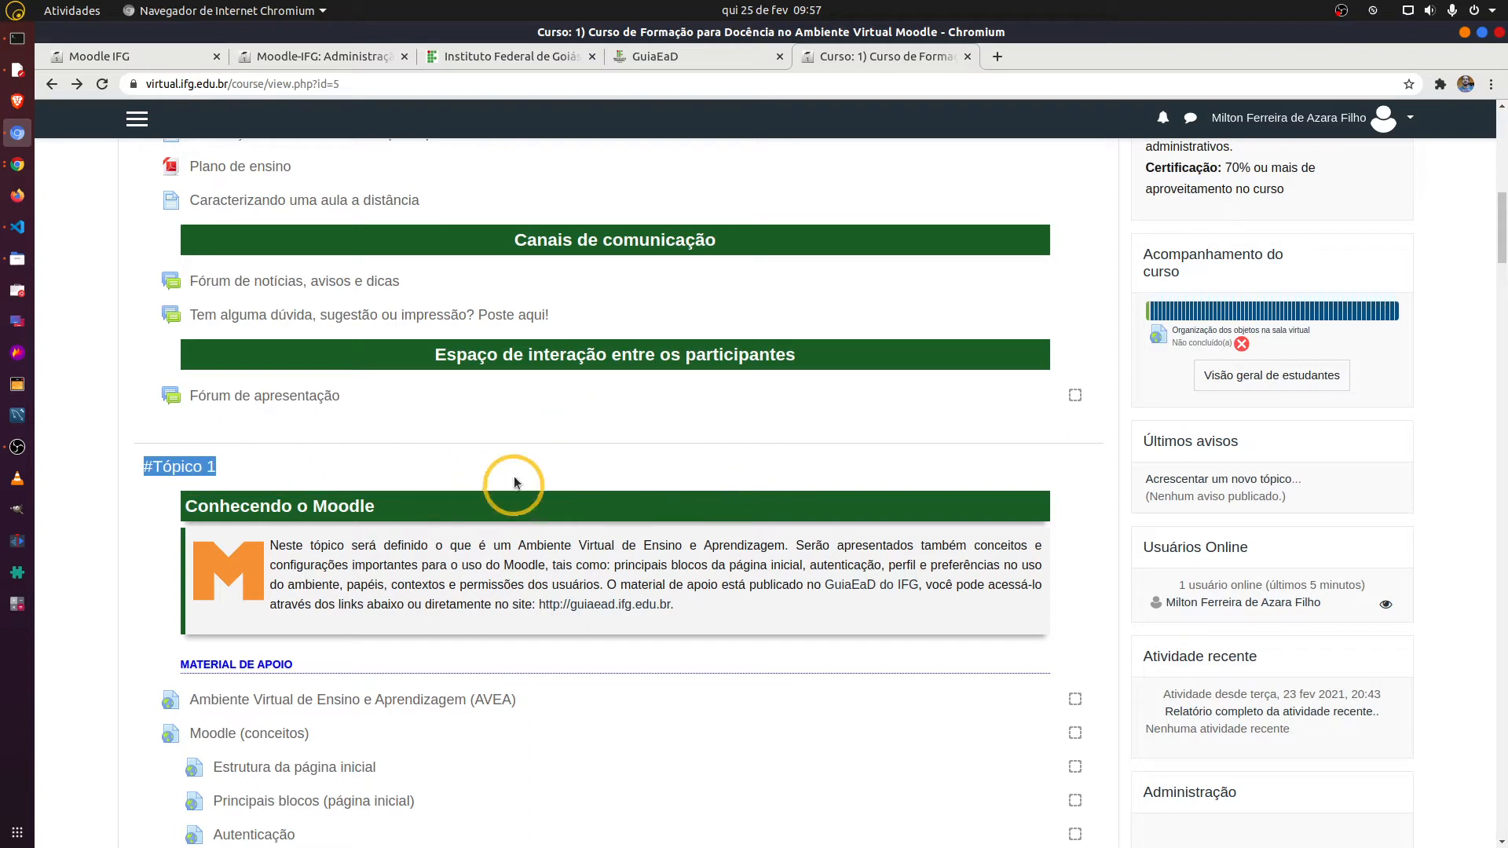
{"action": "scroll", "coordinate": [368, 487], "scroll_direction": "down", "scroll_amount": 1}
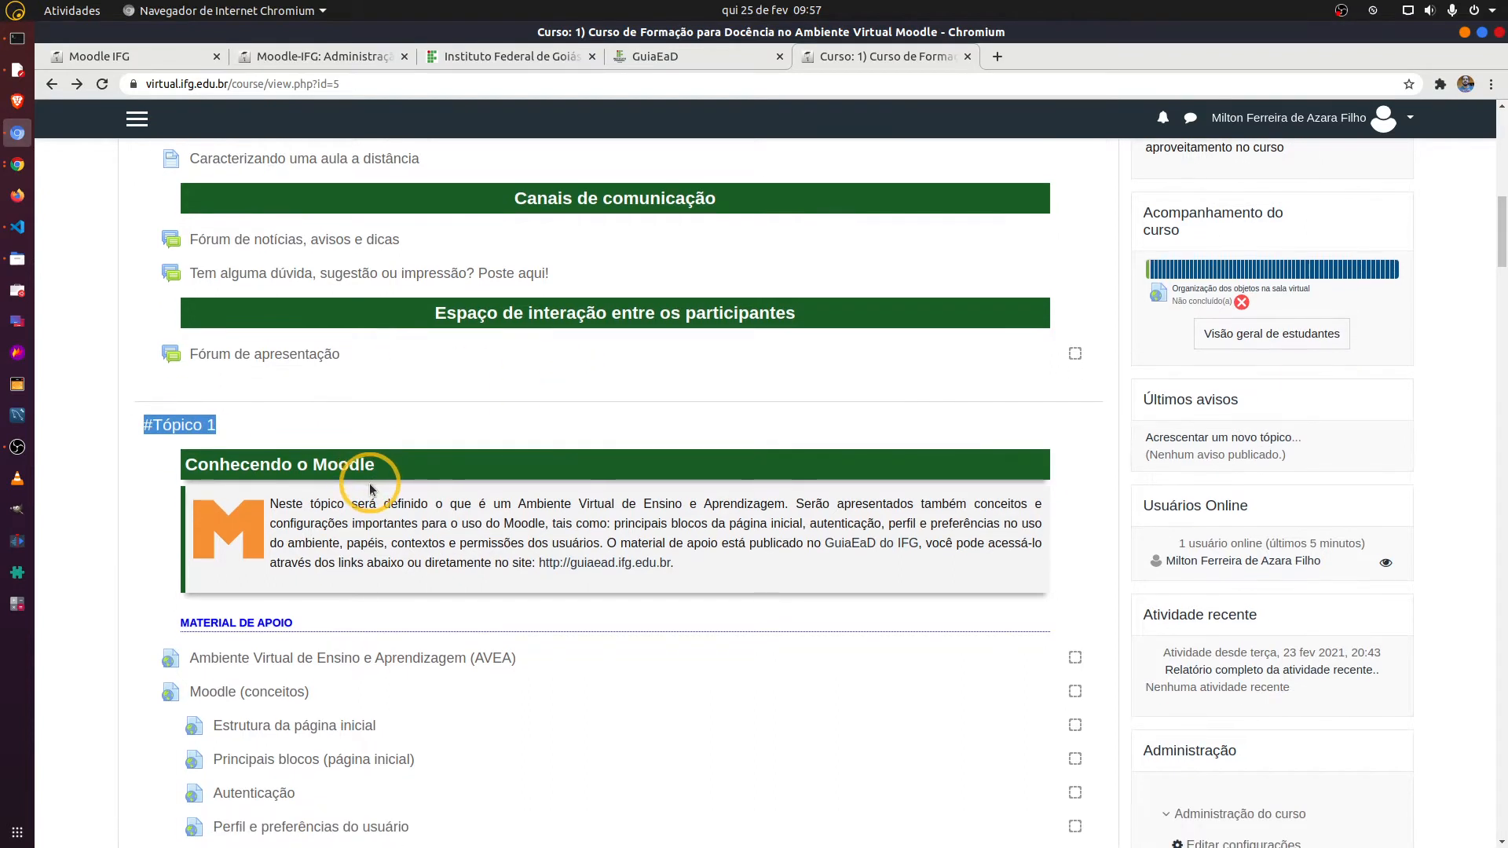
{"action": "scroll", "coordinate": [371, 489], "scroll_direction": "down", "scroll_amount": 6}
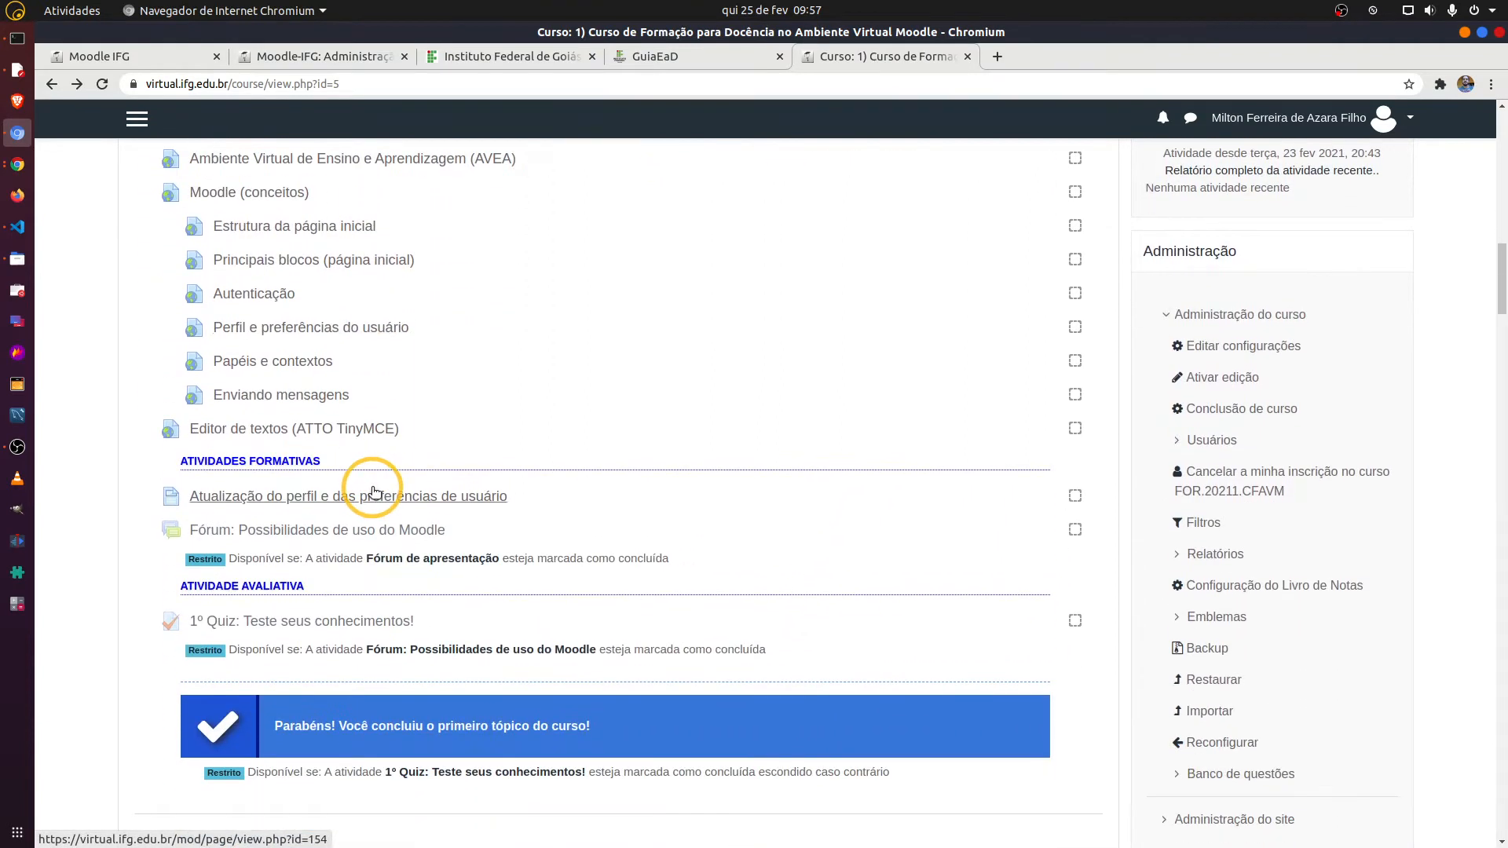
{"action": "scroll", "coordinate": [374, 492], "scroll_direction": "down", "scroll_amount": 2}
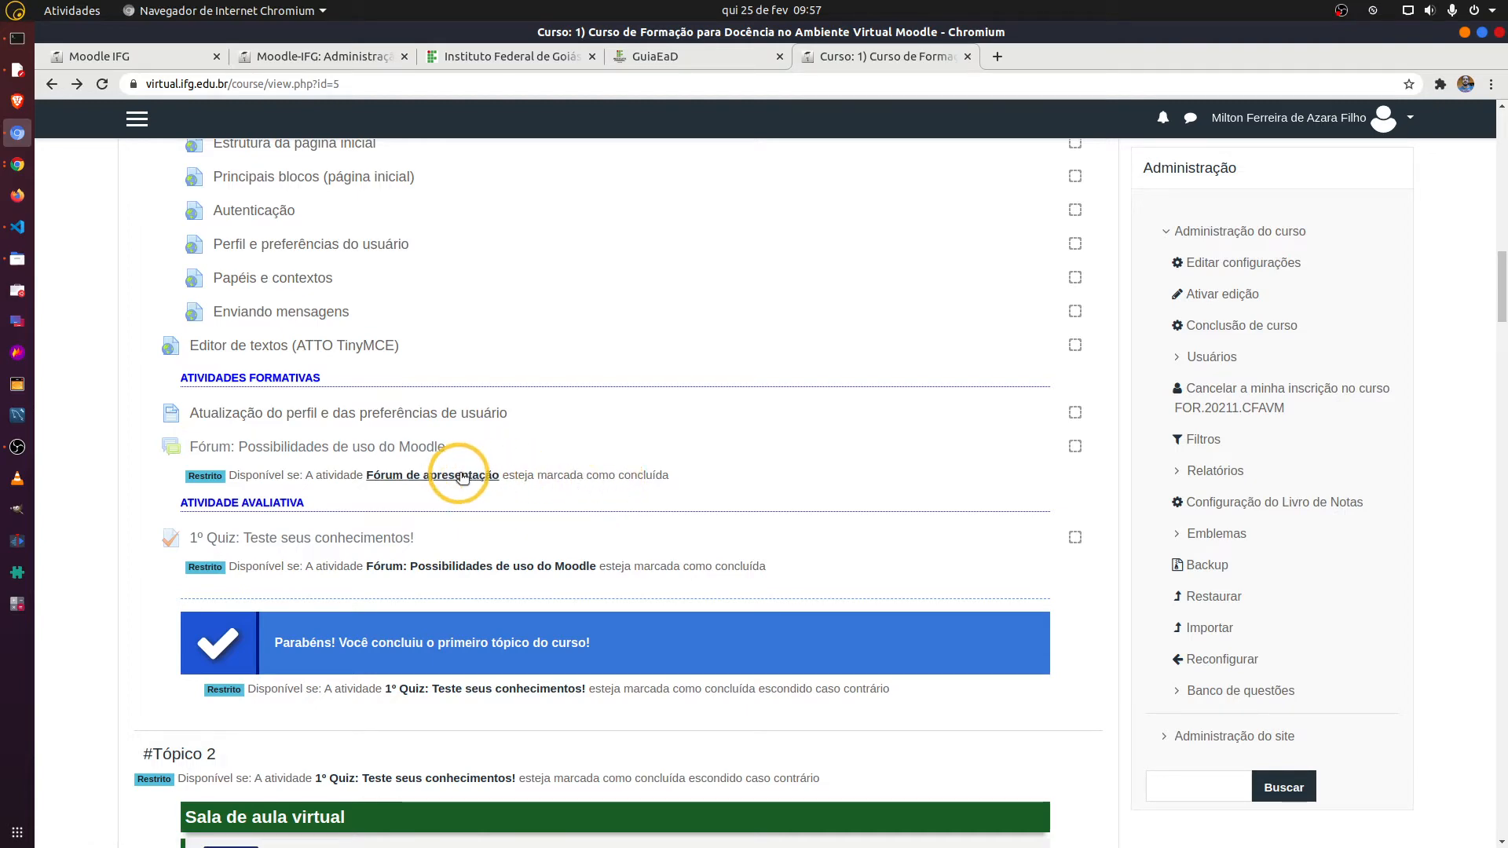
- Highlight Fórum de apresentação and compare it with the access restriction on Fórum: Possibilidades de uso do Moodle
{"action": "scroll", "coordinate": [478, 483], "scroll_direction": "up", "scroll_amount": 2}
{"action": "scroll", "coordinate": [478, 483], "scroll_direction": "up", "scroll_amount": 6}
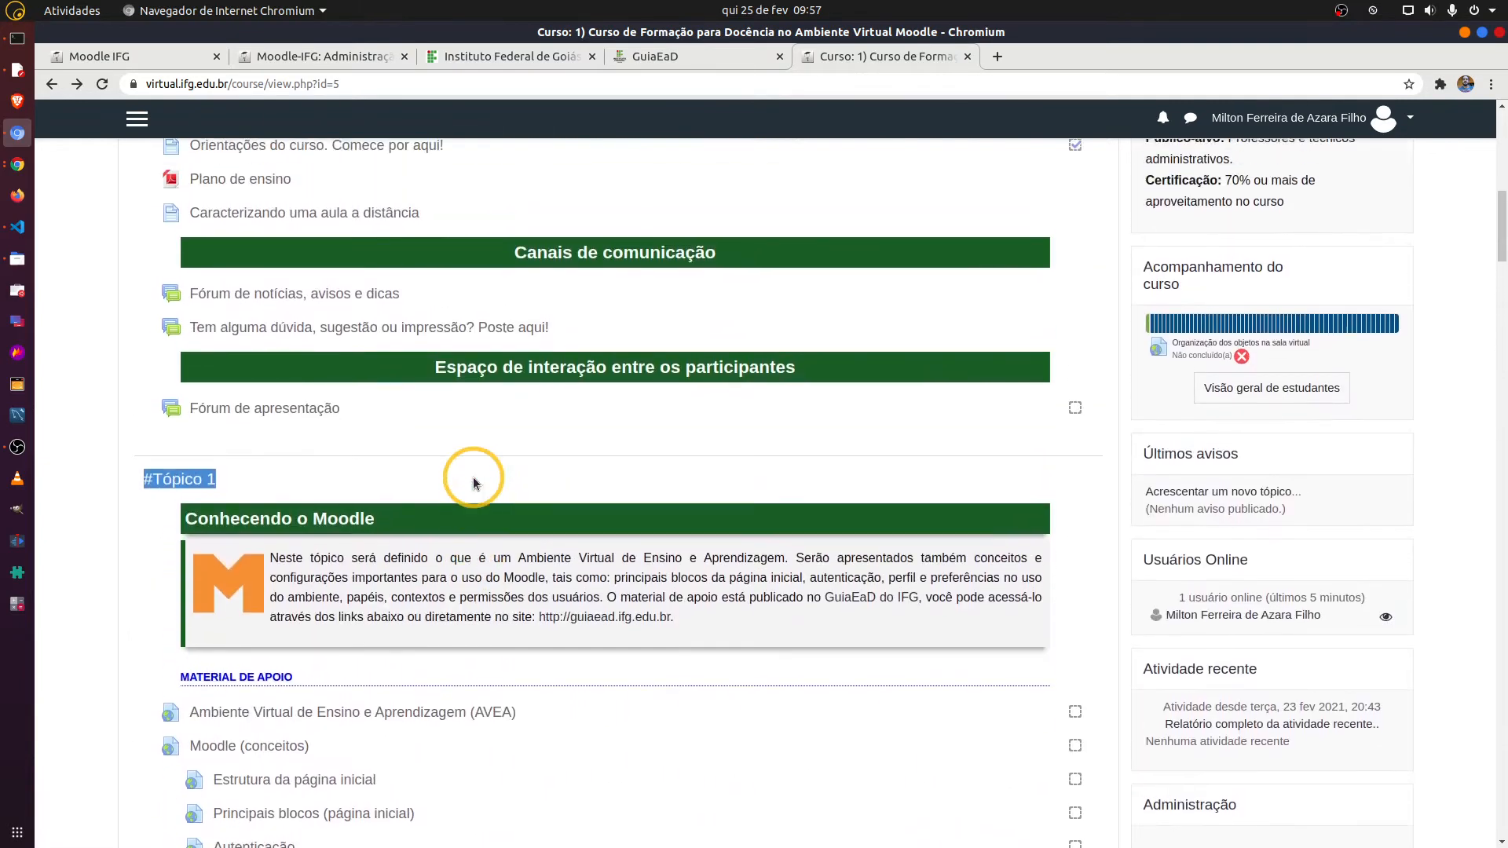
{"action": "left_click_drag", "start_coordinate": [363, 438], "coordinate": [189, 438]}
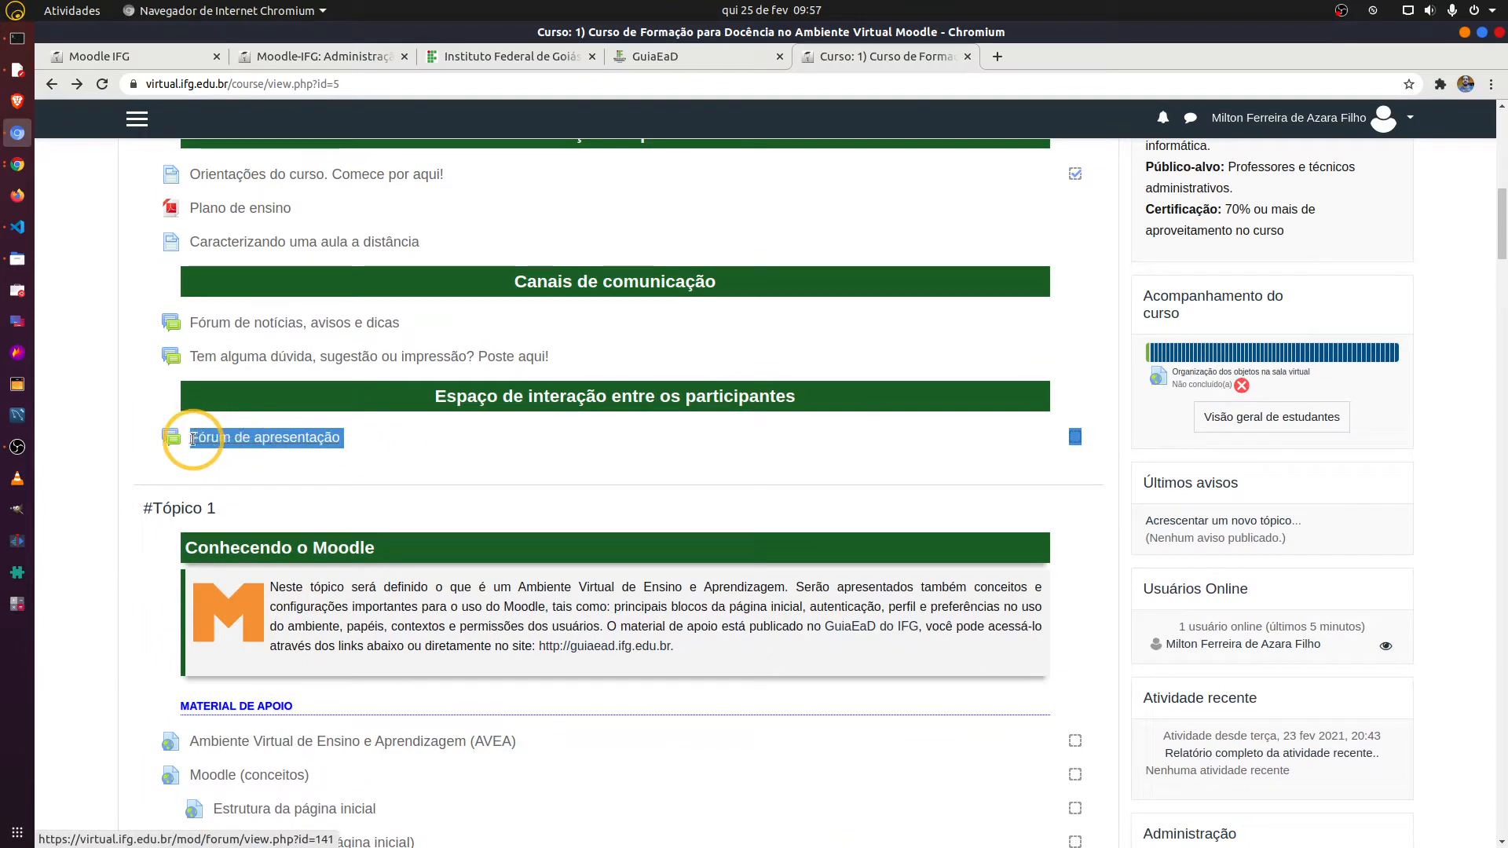
{"action": "left_click", "coordinate": [453, 448]}
{"action": "scroll", "coordinate": [410, 472], "scroll_direction": "down", "scroll_amount": 5}
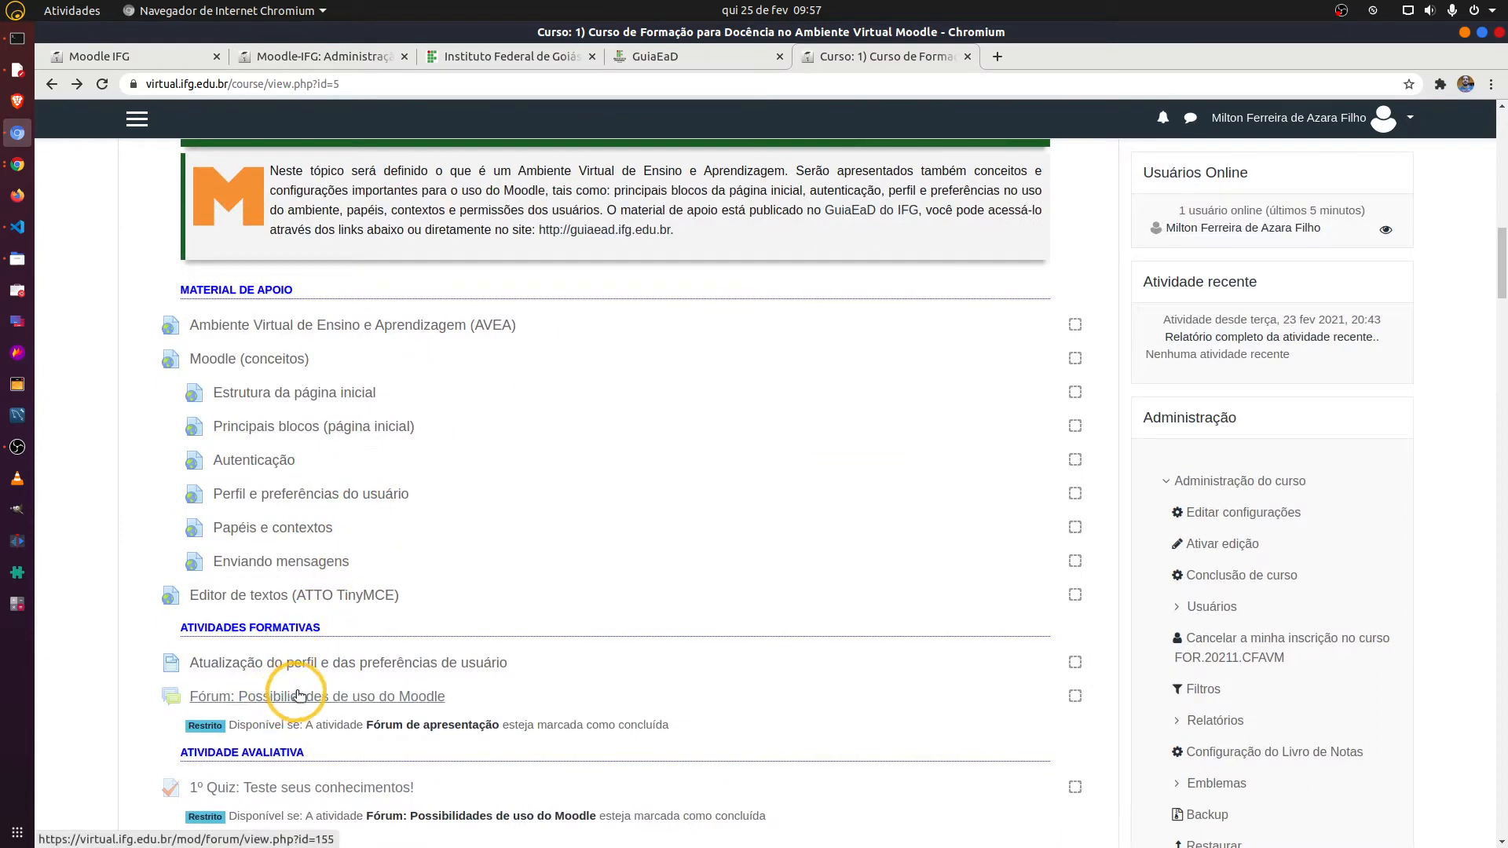
{"action": "scroll", "coordinate": [498, 549], "scroll_direction": "up", "scroll_amount": 4}
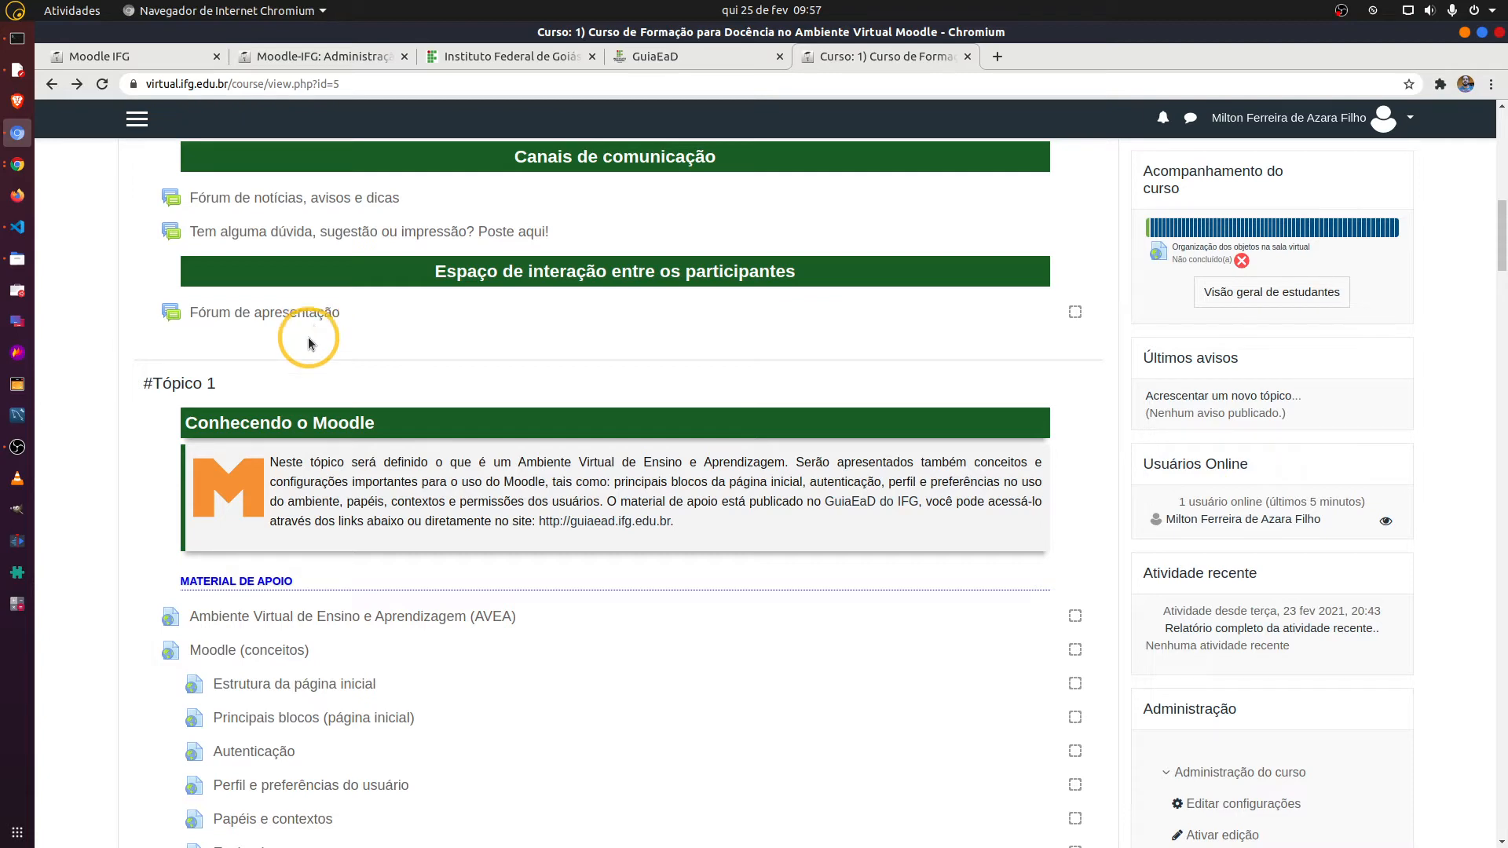
{"action": "scroll", "coordinate": [438, 370], "scroll_direction": "up", "scroll_amount": 5}
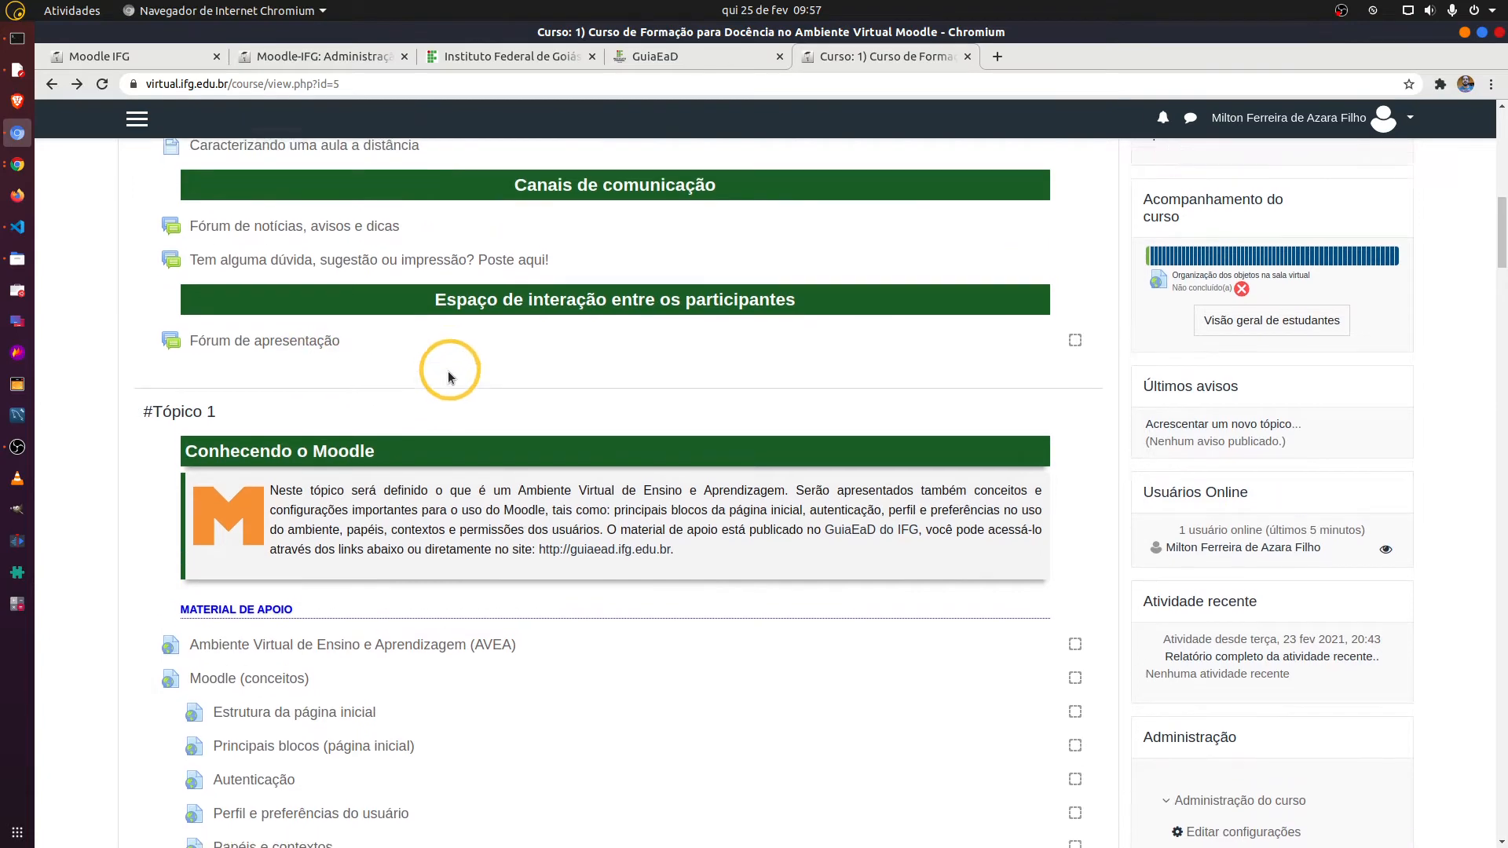
- Turn on editing for the course and open Fórum de apresentação
{"action": "scroll", "coordinate": [1105, 349], "scroll_direction": "up", "scroll_amount": 7}
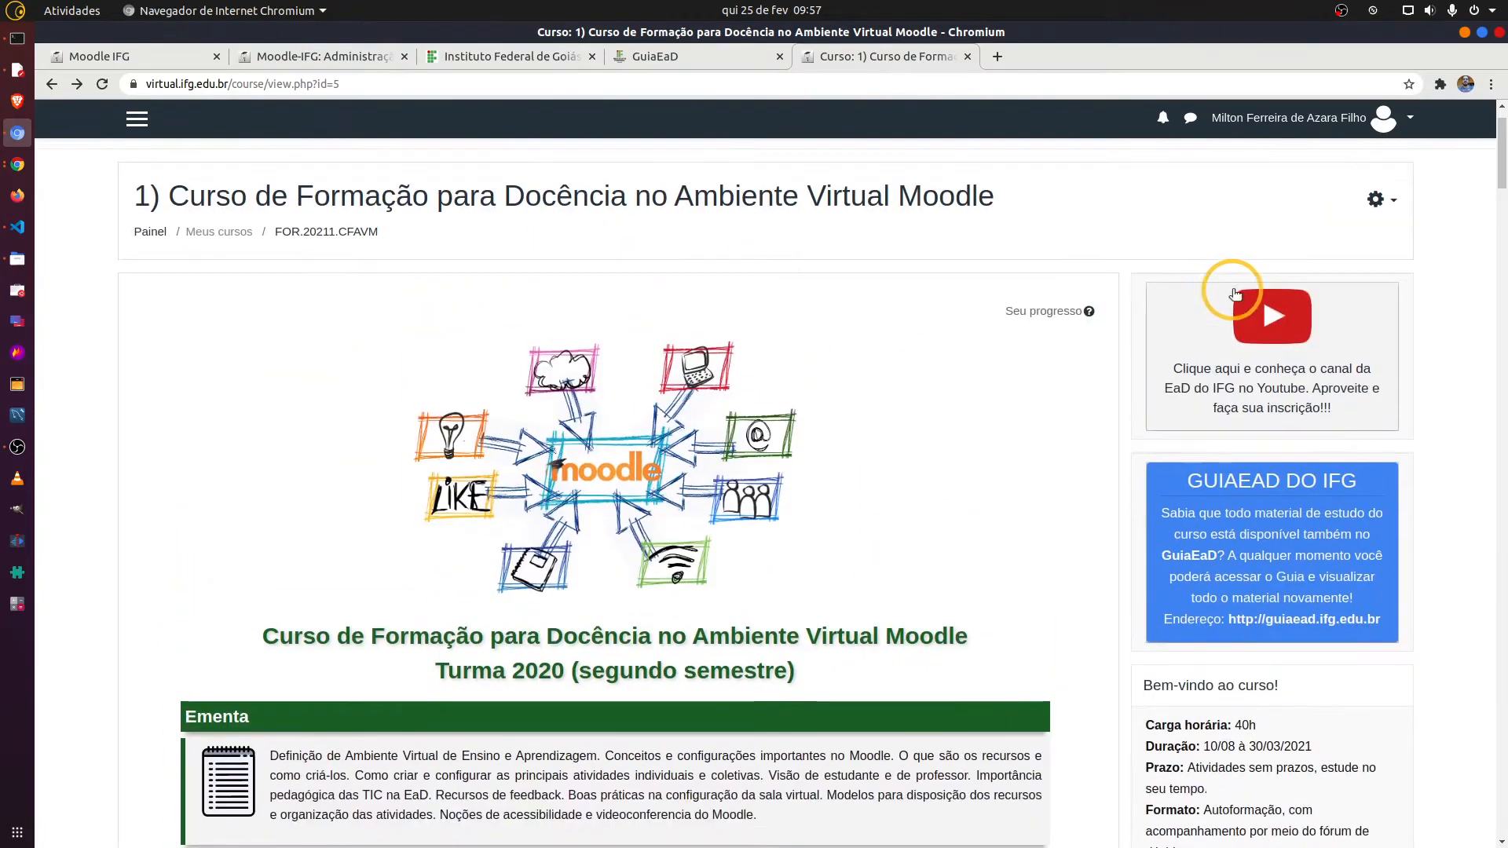
{"action": "left_click", "coordinate": [1371, 271]}
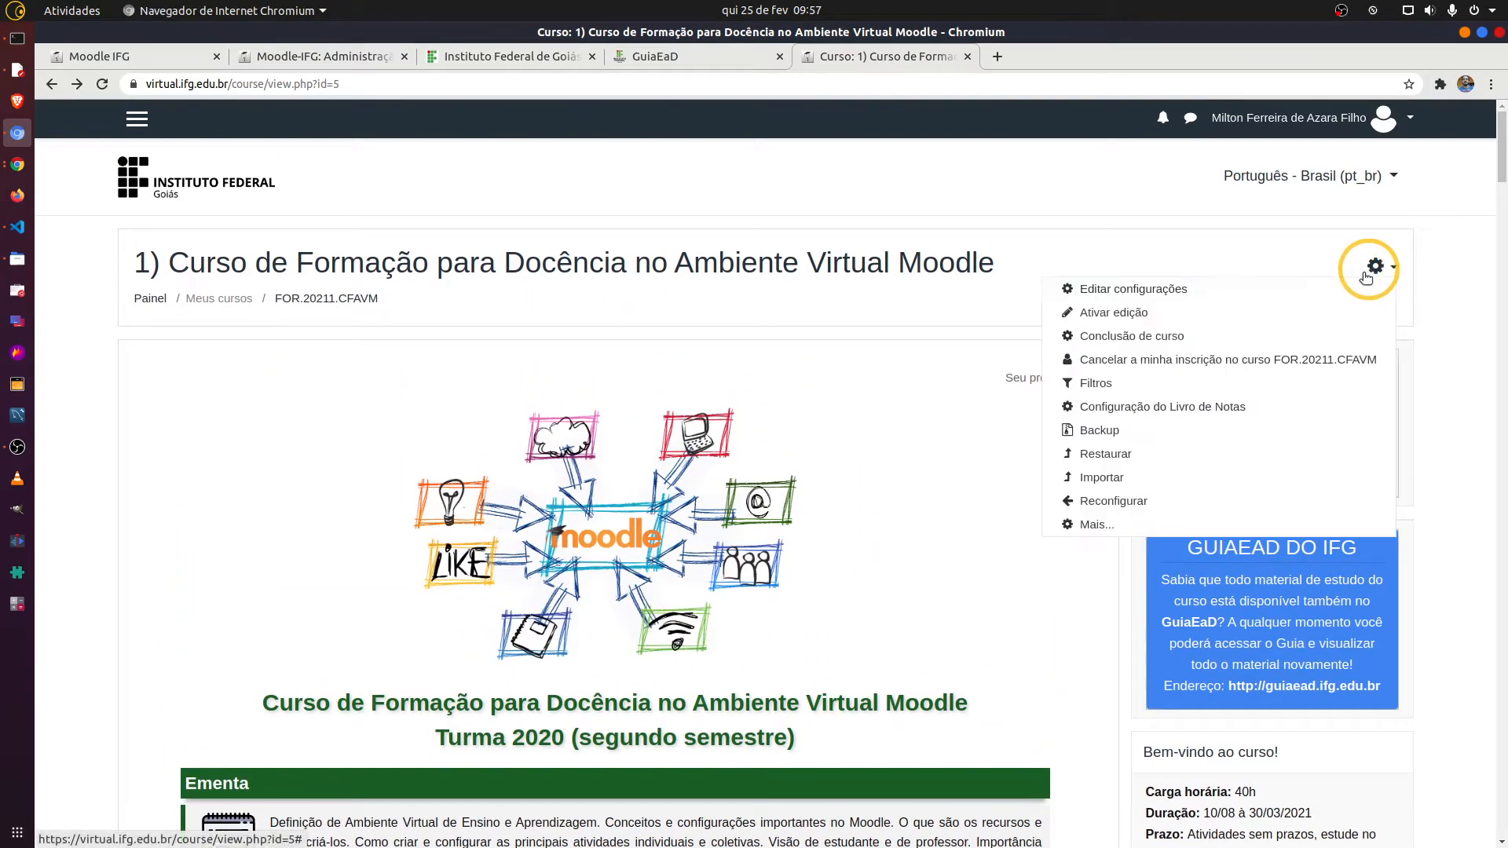
{"action": "left_click", "coordinate": [1125, 312]}
{"action": "scroll", "coordinate": [603, 469], "scroll_direction": "down", "scroll_amount": 10}
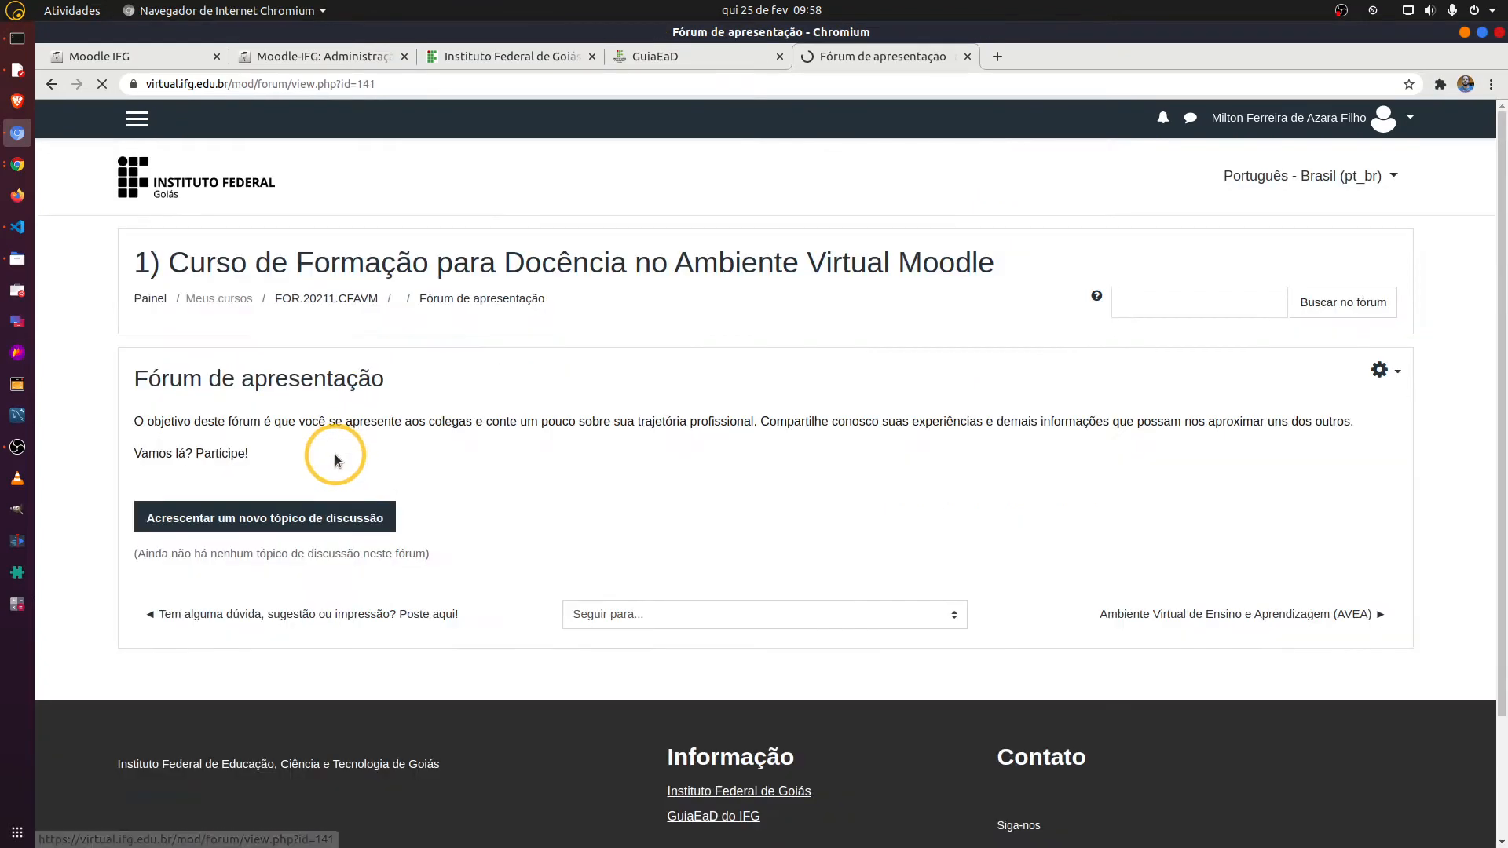
- Review the activity completion conditions in the settings of Fórum de apresentação and leave the form without saving
{"action": "left_click", "coordinate": [1382, 373]}
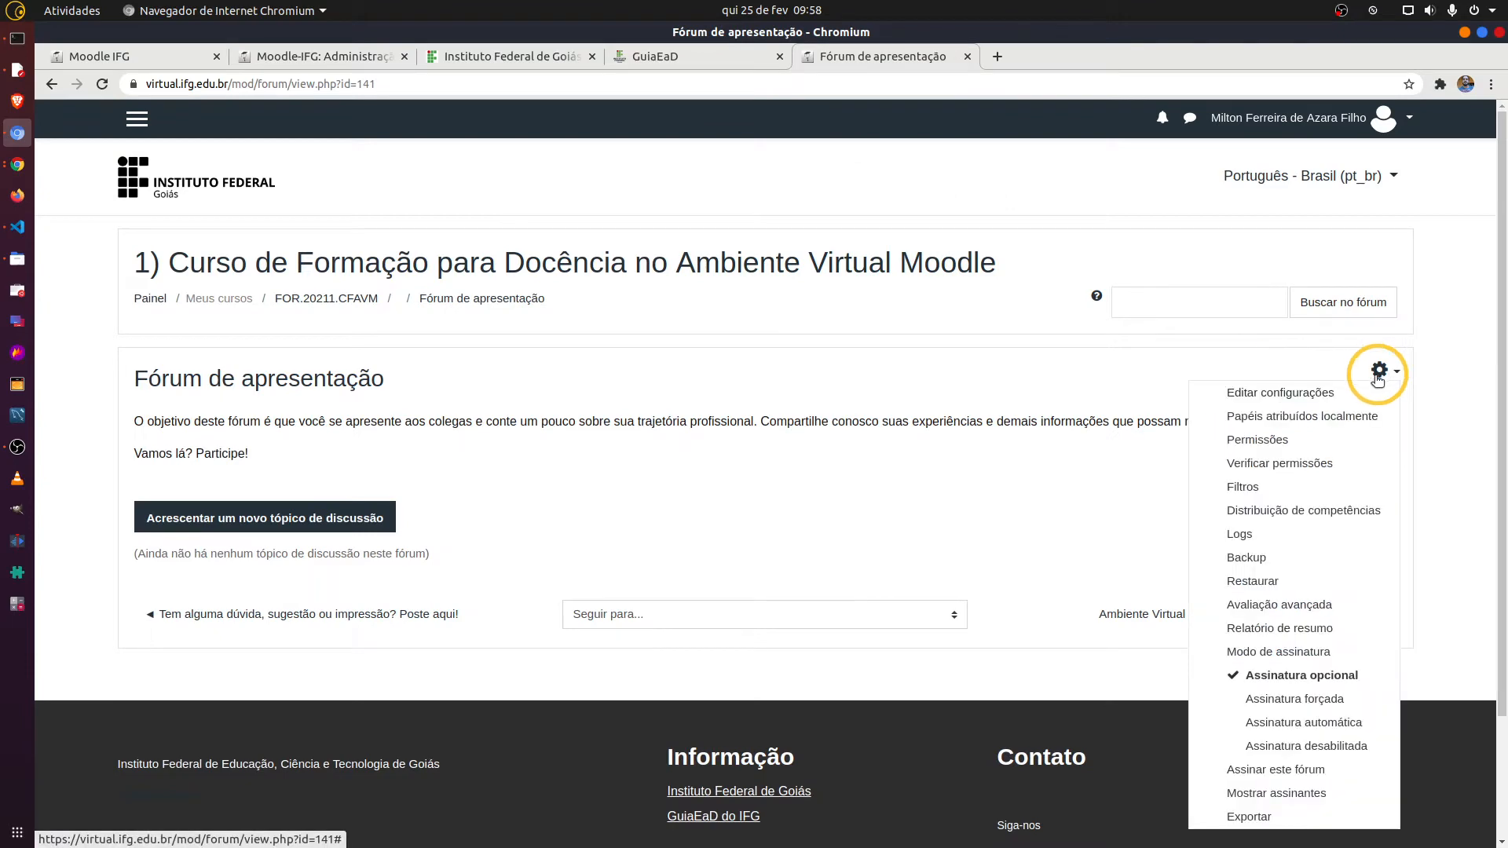
{"action": "left_click", "coordinate": [1365, 393]}
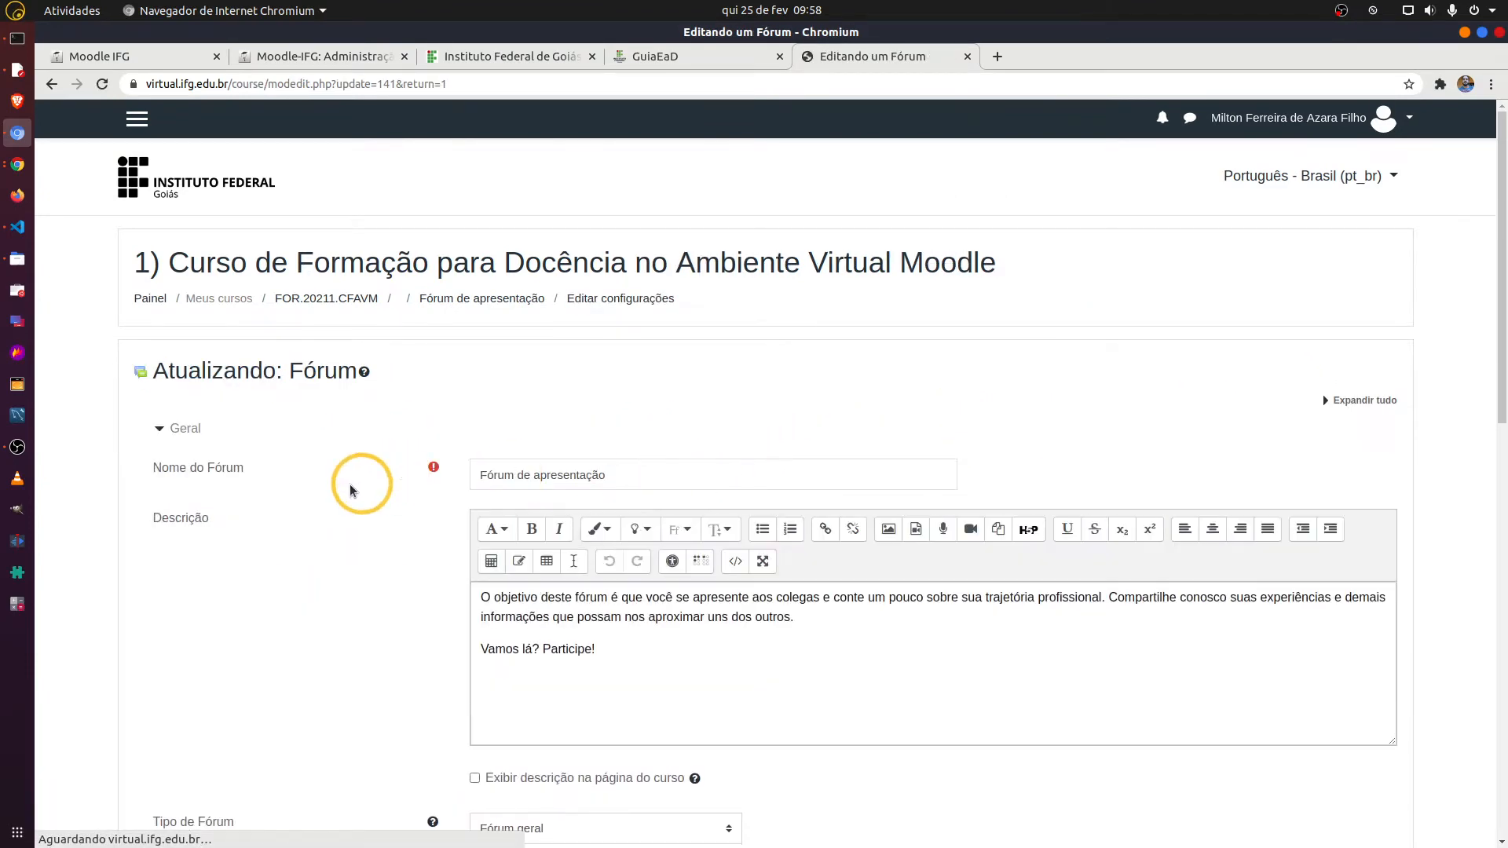
{"action": "scroll", "coordinate": [353, 491], "scroll_direction": "down", "scroll_amount": 10}
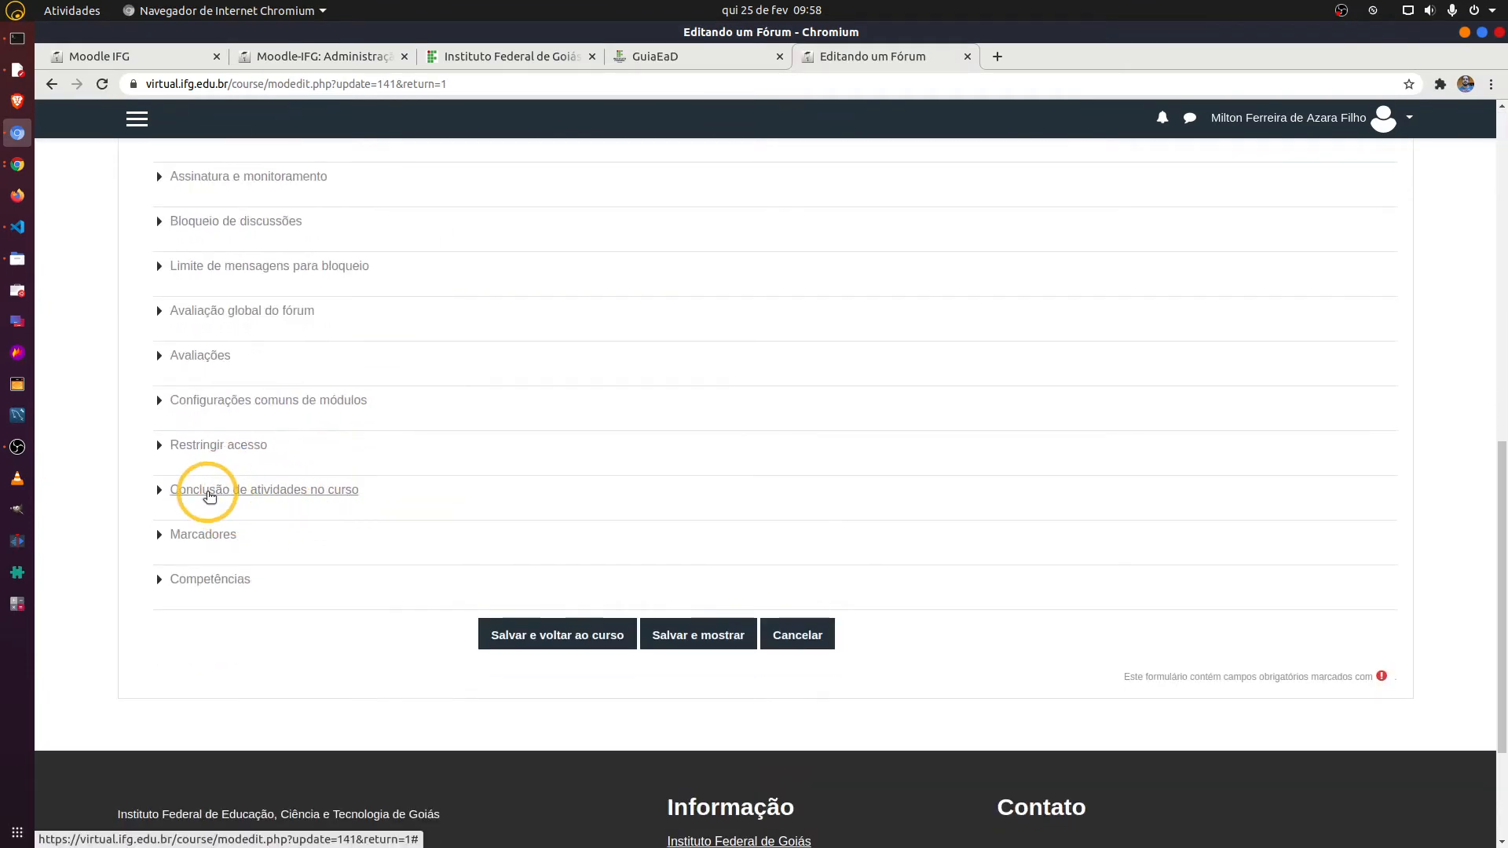
{"action": "left_click", "coordinate": [210, 496]}
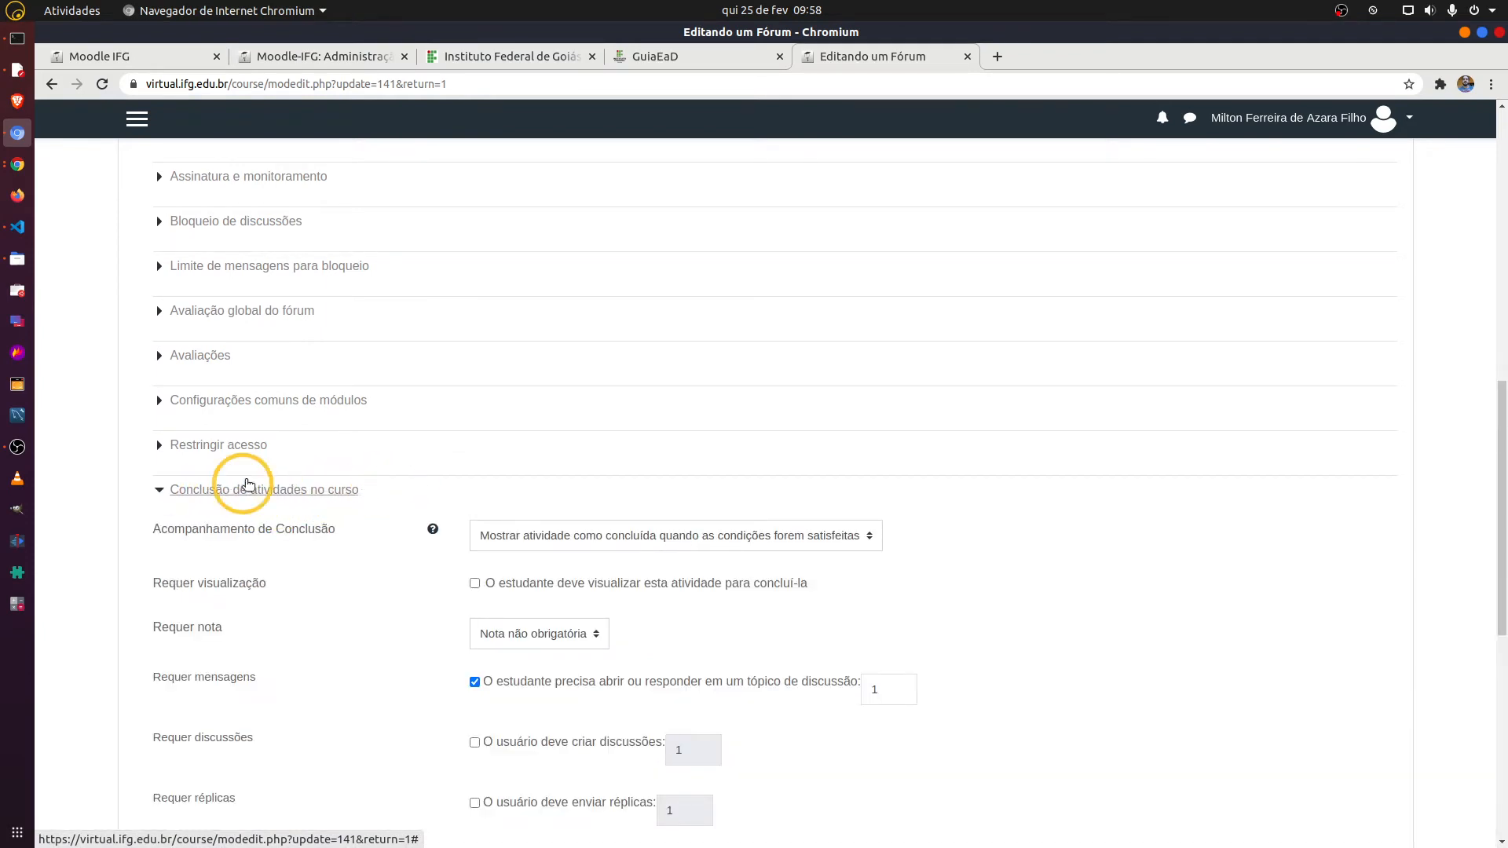
{"action": "scroll", "coordinate": [319, 493], "scroll_direction": "down", "scroll_amount": 4}
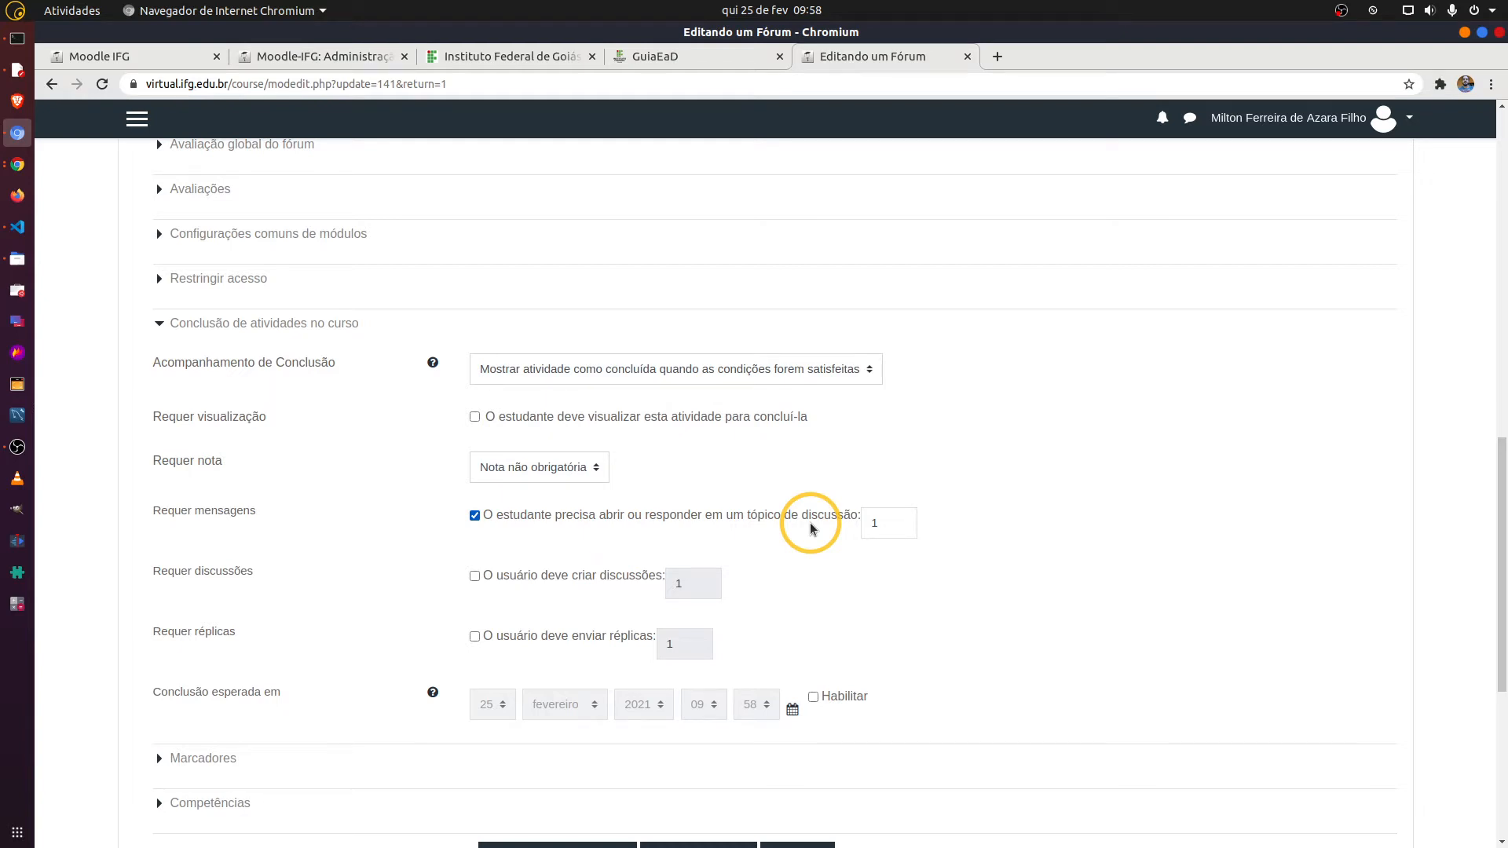
{"action": "scroll", "coordinate": [797, 628], "scroll_direction": "down", "scroll_amount": 3}
{"action": "left_click", "coordinate": [796, 650]}
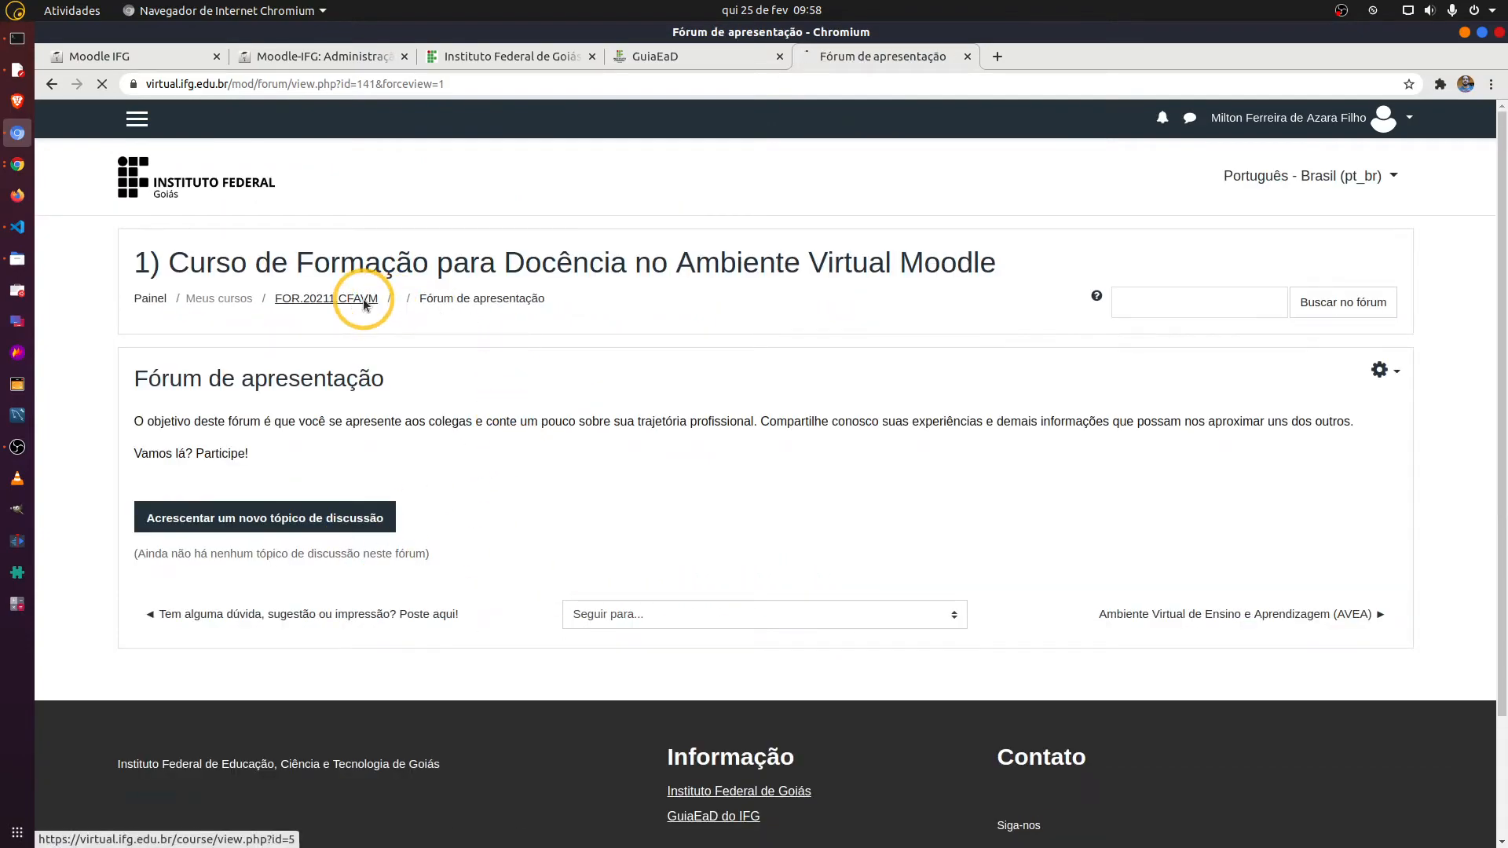
- Return to the course page and compare Fórum de apresentação with the access restriction on Fórum: Possibilidades de uso do Moodle
{"action": "left_click", "coordinate": [373, 300]}
{"action": "scroll", "coordinate": [387, 538], "scroll_direction": "down", "scroll_amount": 5}
{"action": "scroll", "coordinate": [312, 586], "scroll_direction": "down", "scroll_amount": 4}
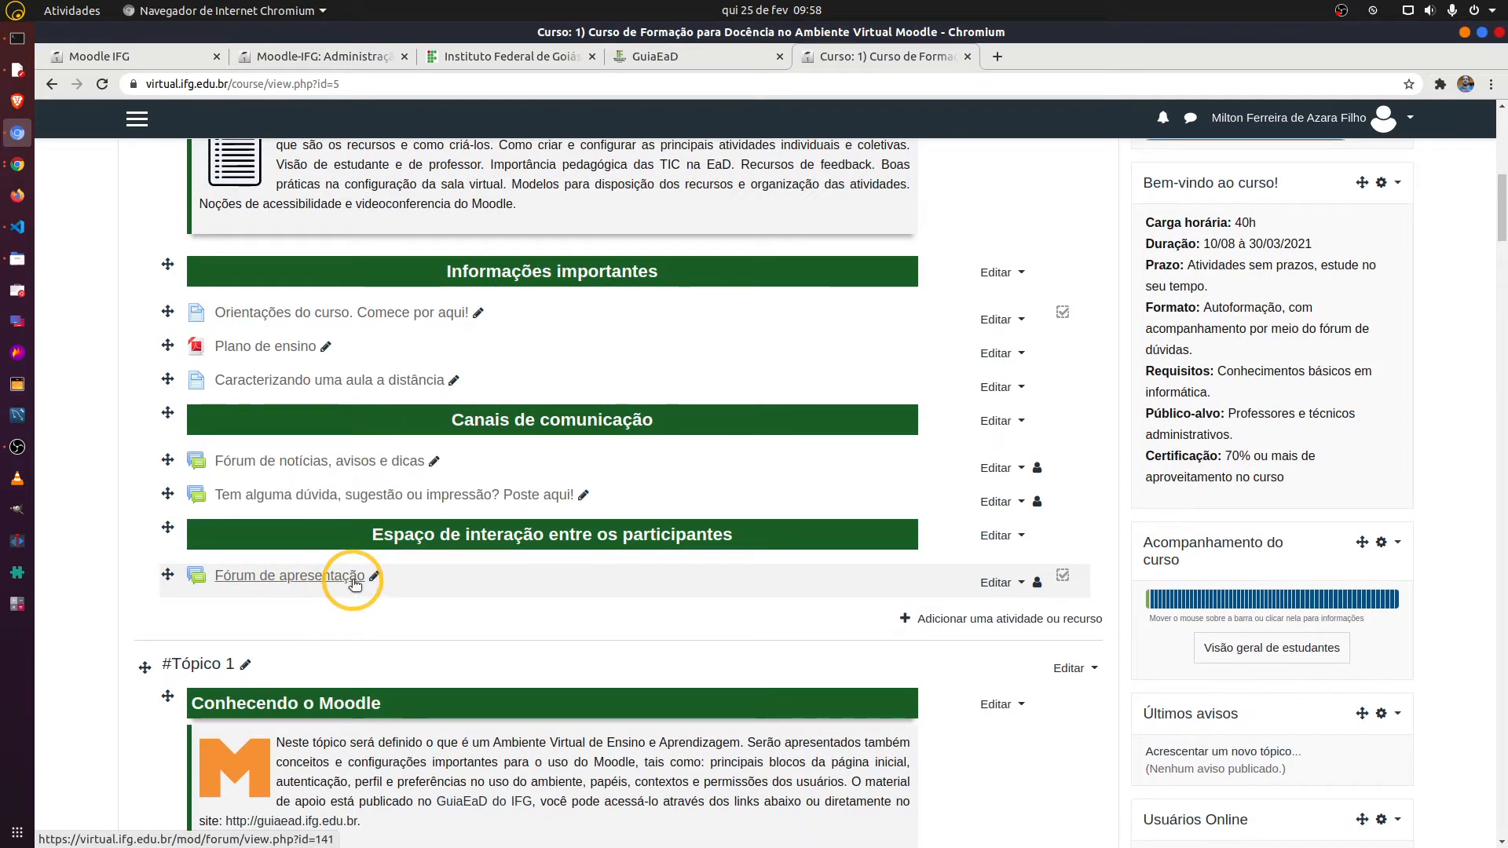
{"action": "scroll", "coordinate": [354, 583], "scroll_direction": "down", "scroll_amount": 15}
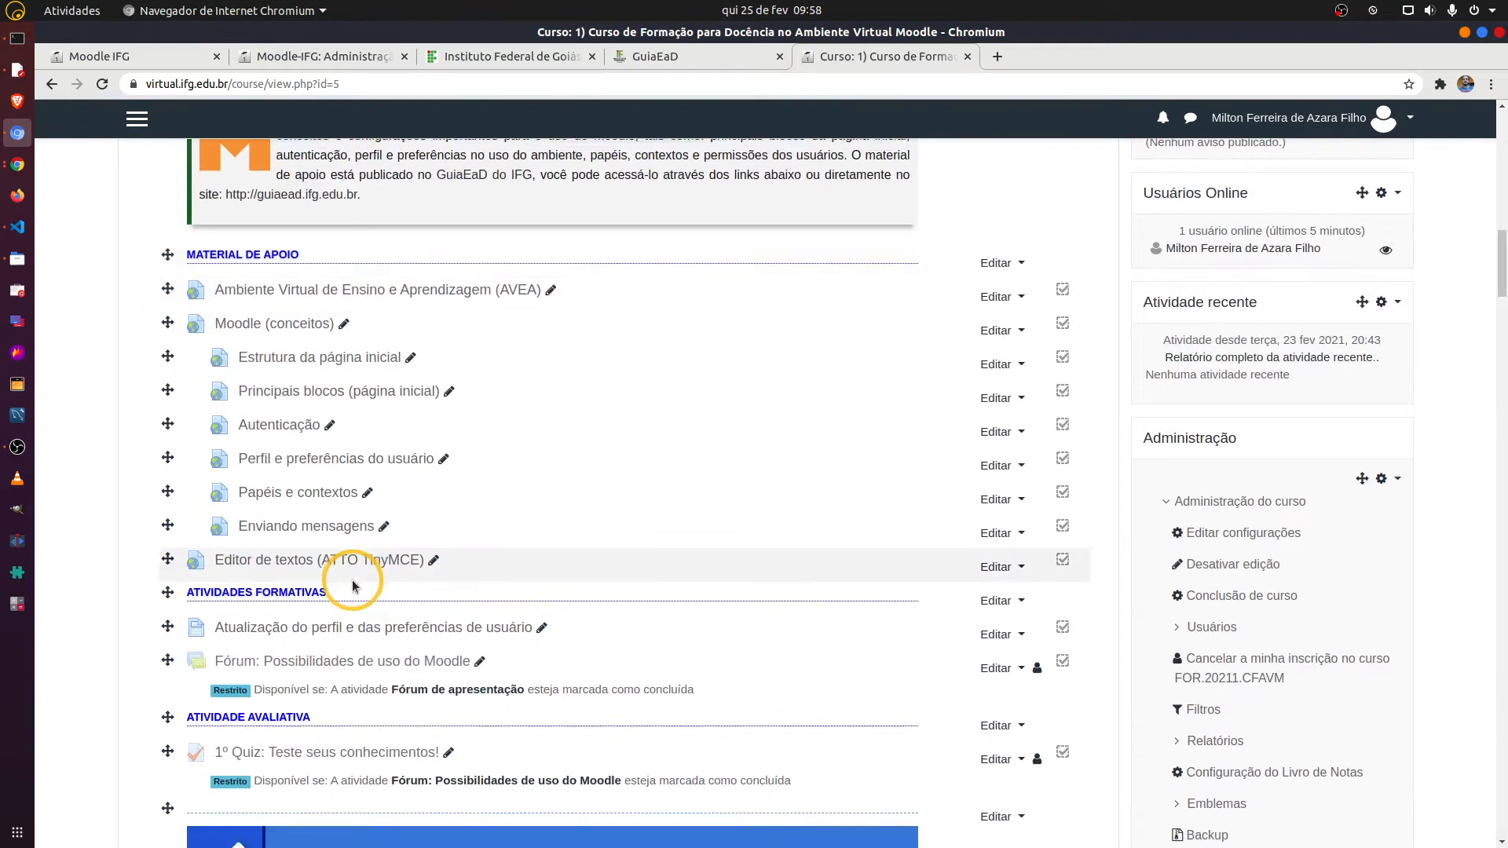
{"action": "scroll", "coordinate": [353, 585], "scroll_direction": "down", "scroll_amount": 2}
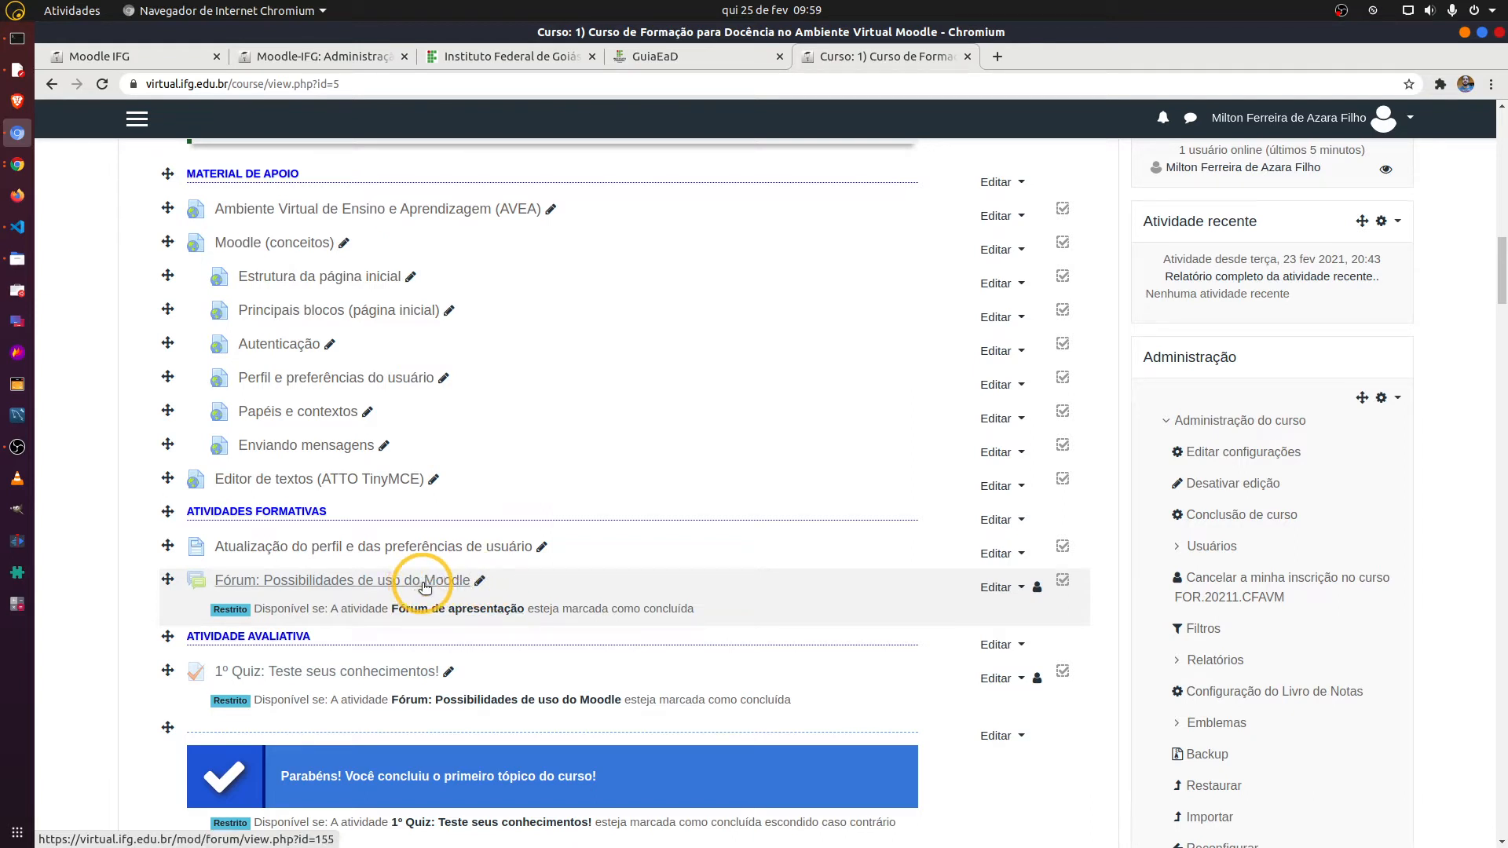
{"action": "scroll", "coordinate": [432, 587], "scroll_direction": "down", "scroll_amount": 3}
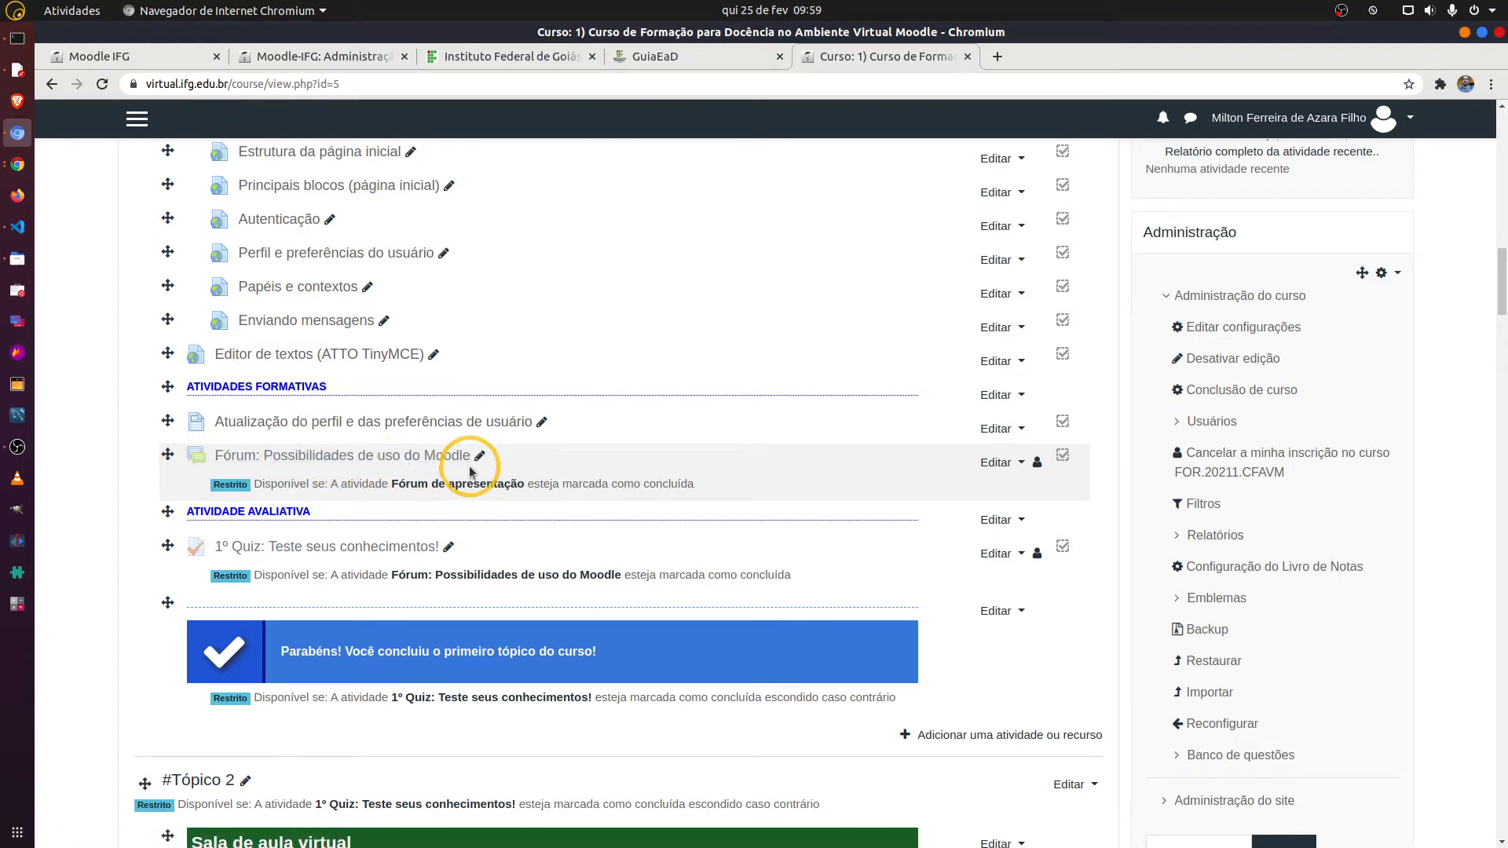
{"action": "scroll", "coordinate": [470, 471], "scroll_direction": "up", "scroll_amount": 7}
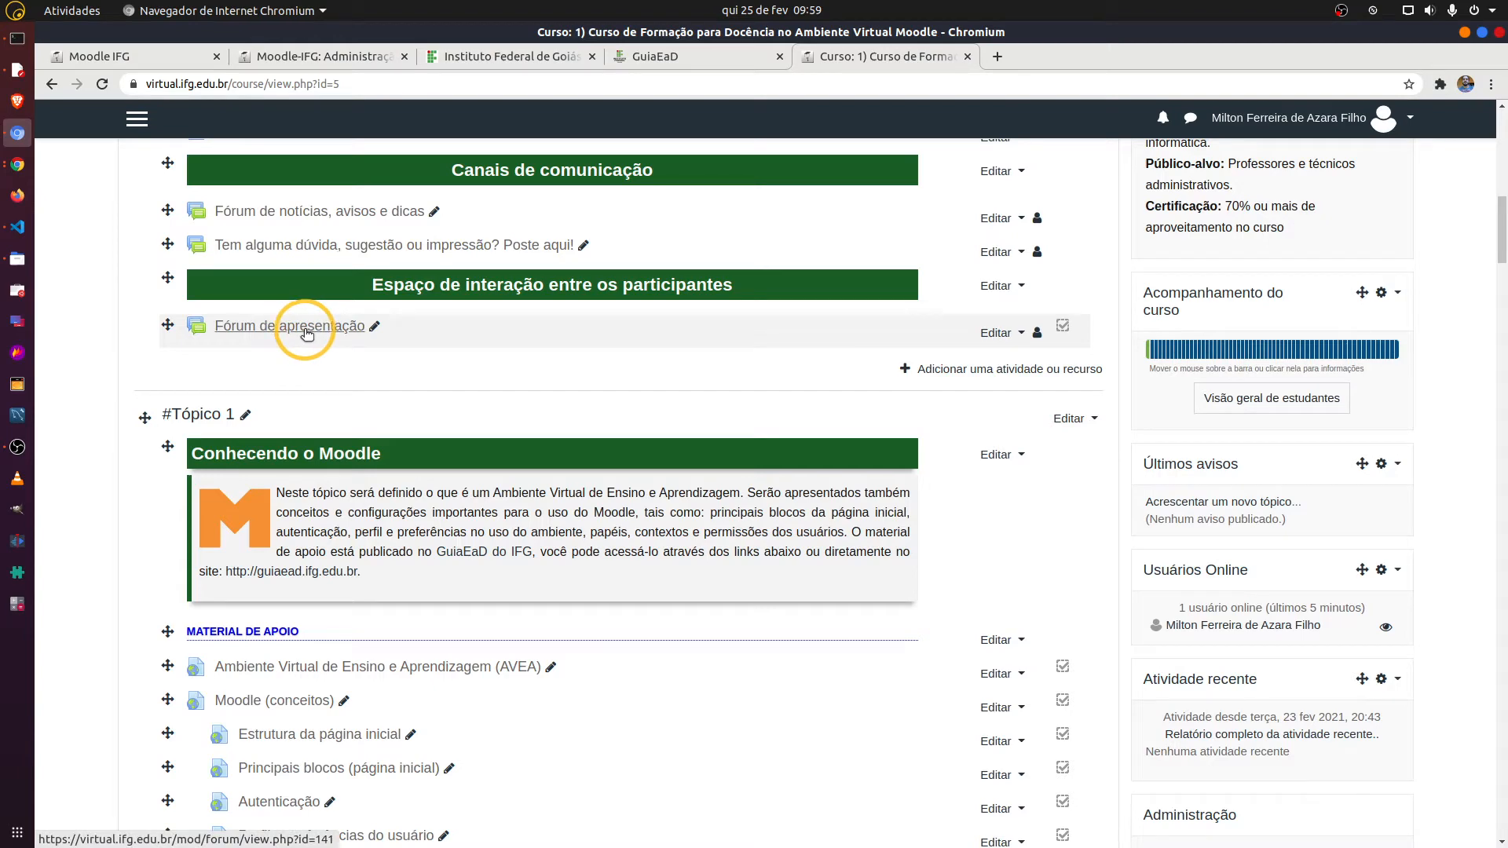
{"action": "scroll", "coordinate": [340, 374], "scroll_direction": "down", "scroll_amount": 4}
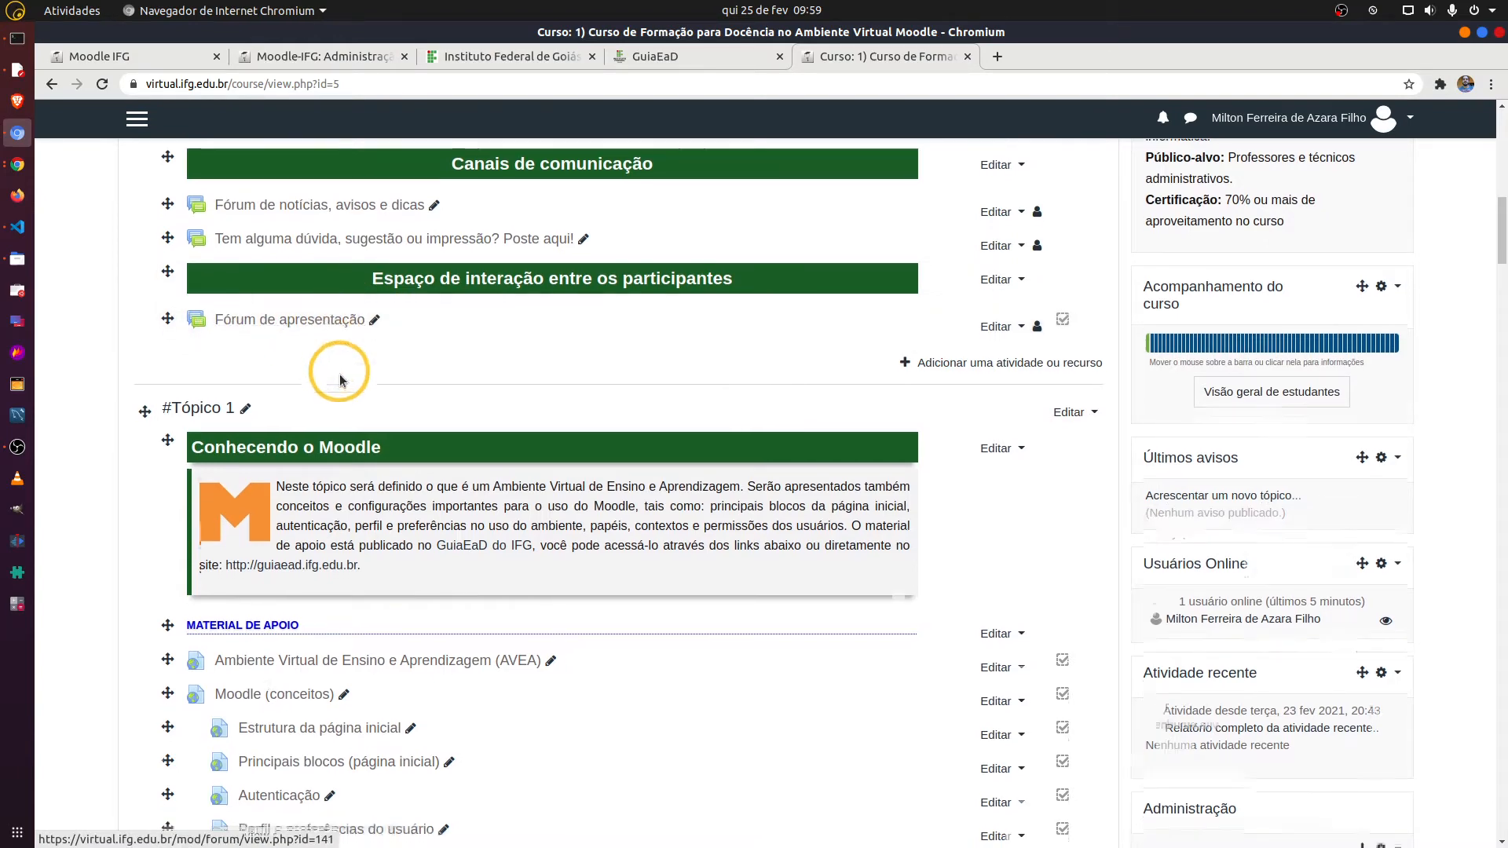
{"action": "scroll", "coordinate": [357, 418], "scroll_direction": "down", "scroll_amount": 1}
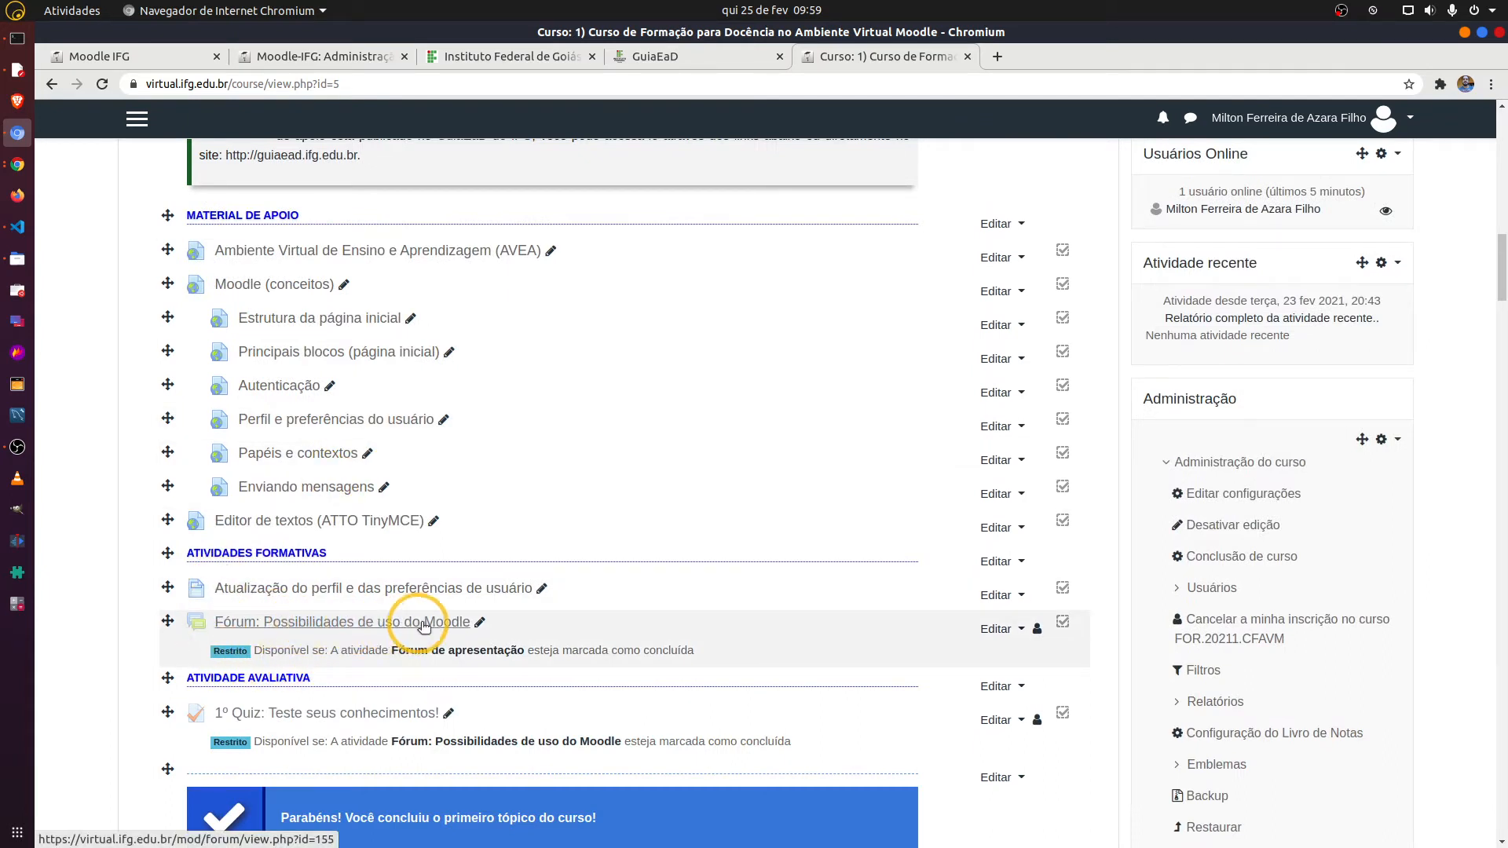
{"action": "scroll", "coordinate": [426, 626], "scroll_direction": "down", "scroll_amount": 1}
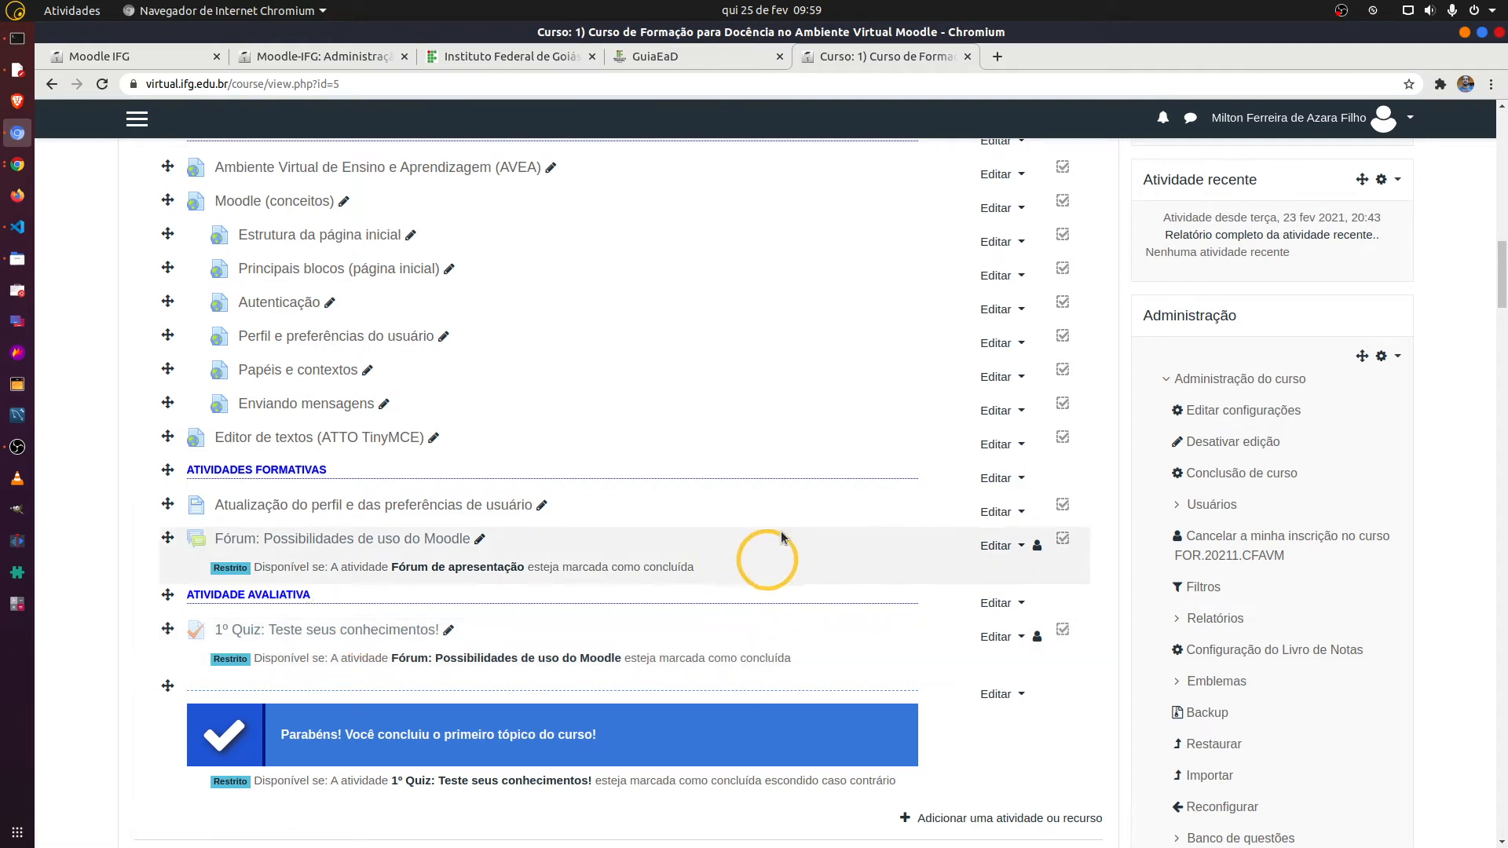
- Highlight Ambiente Virtual de Ensino e Aprendizagem (AVEA) in #Tópico 1 and review the support material and formative activities below it
{"action": "scroll", "coordinate": [781, 531], "scroll_direction": "up", "scroll_amount": 1}
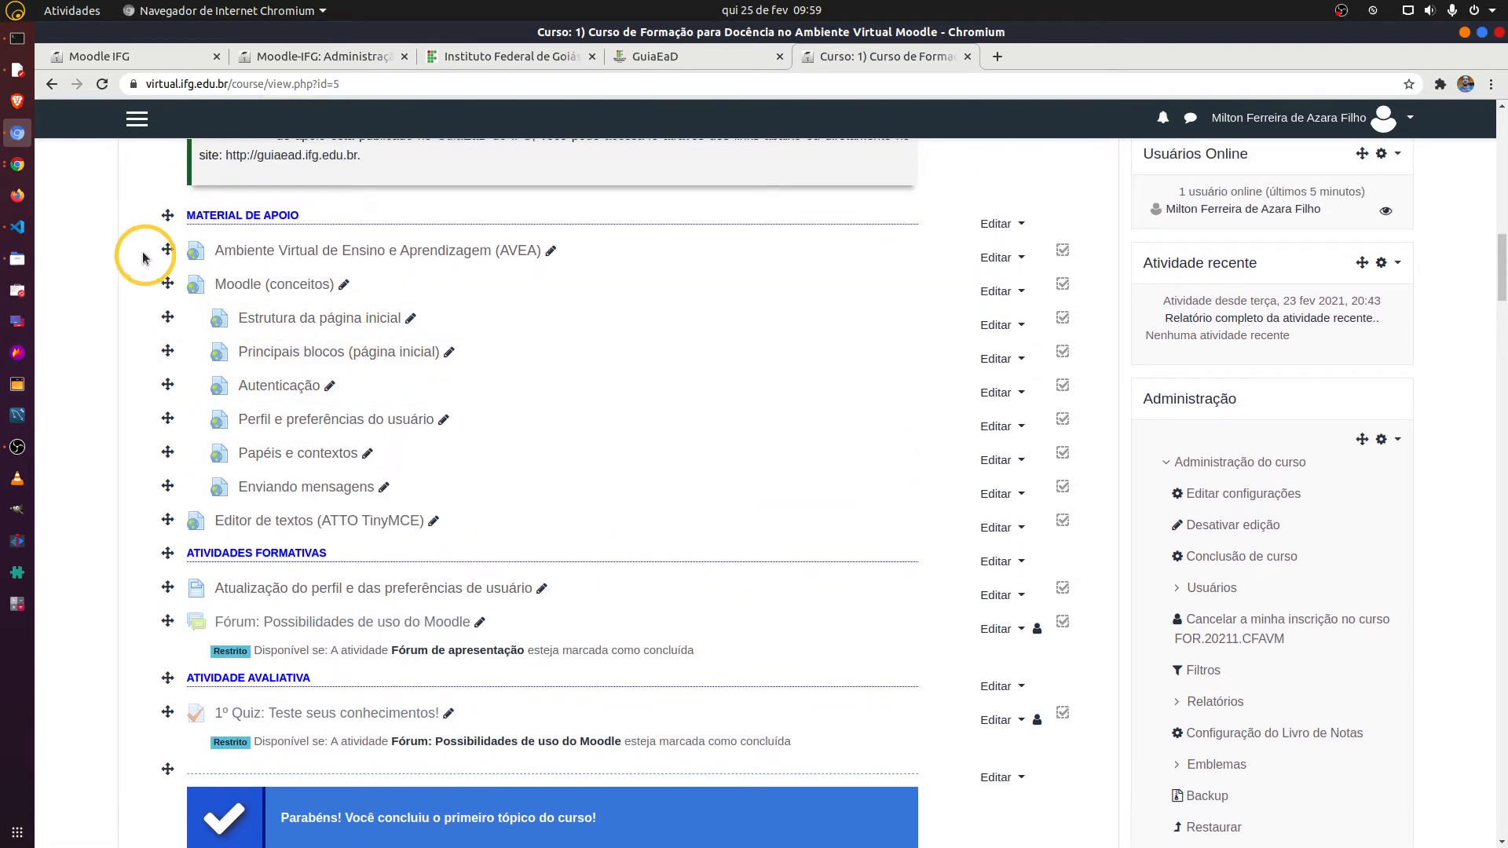
{"action": "left_click_drag", "start_coordinate": [143, 257], "coordinate": [886, 259]}
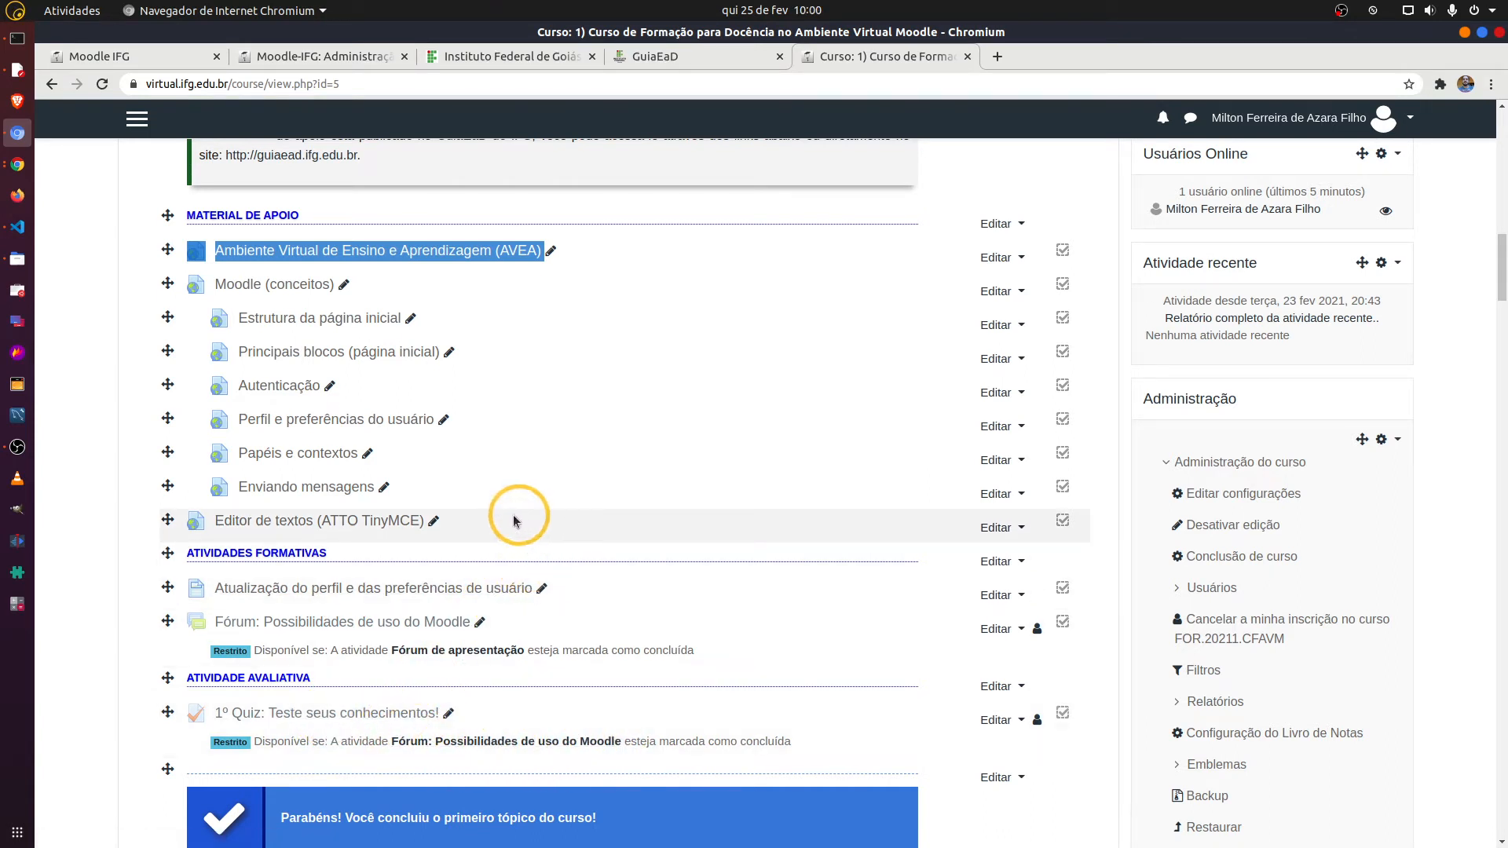
{"action": "left_click", "coordinate": [132, 261]}
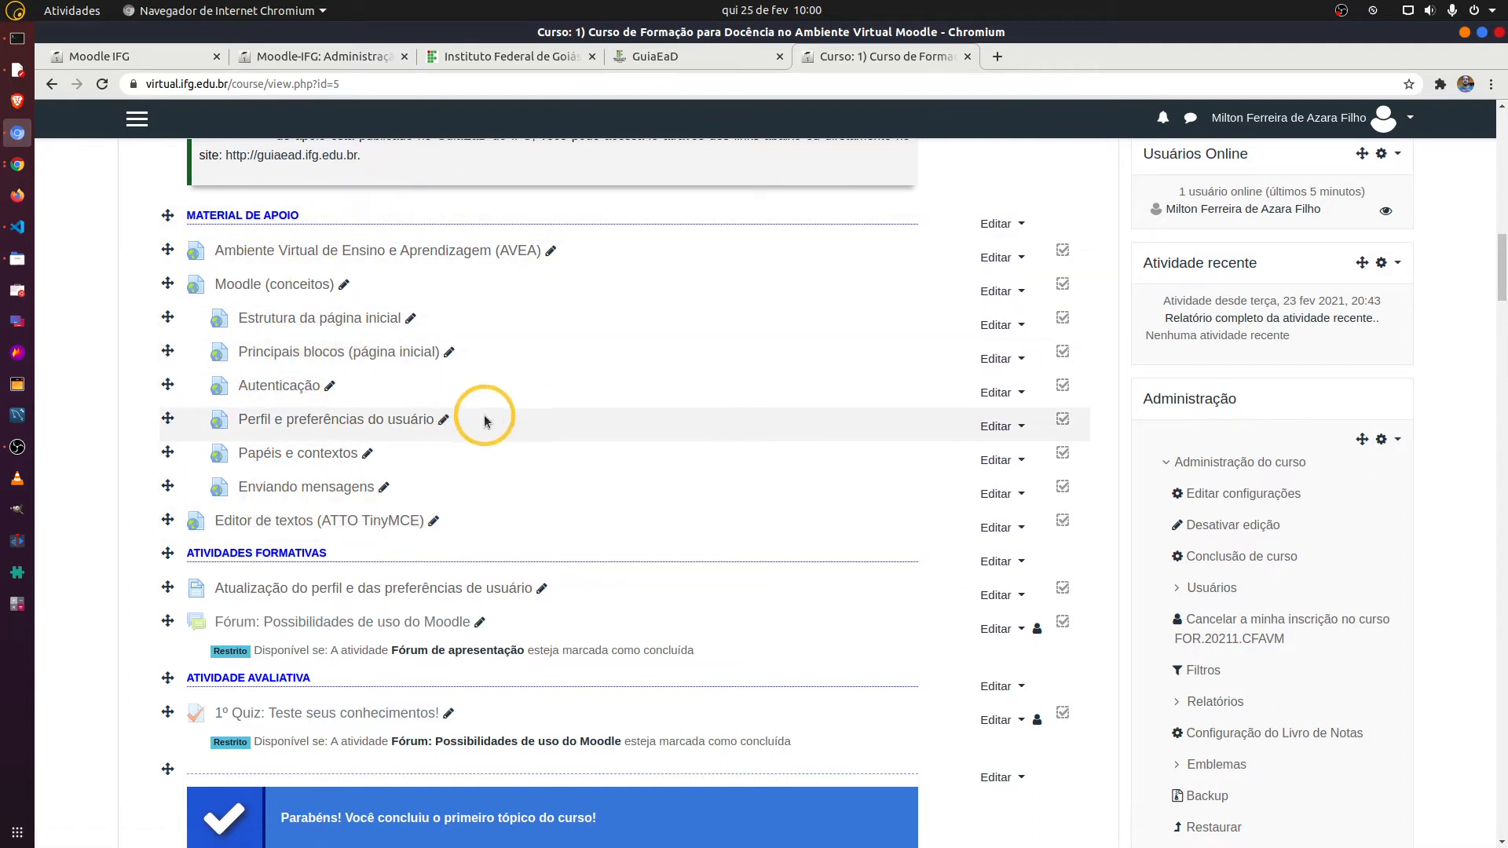
{"action": "scroll", "coordinate": [484, 420], "scroll_direction": "down", "scroll_amount": 3}
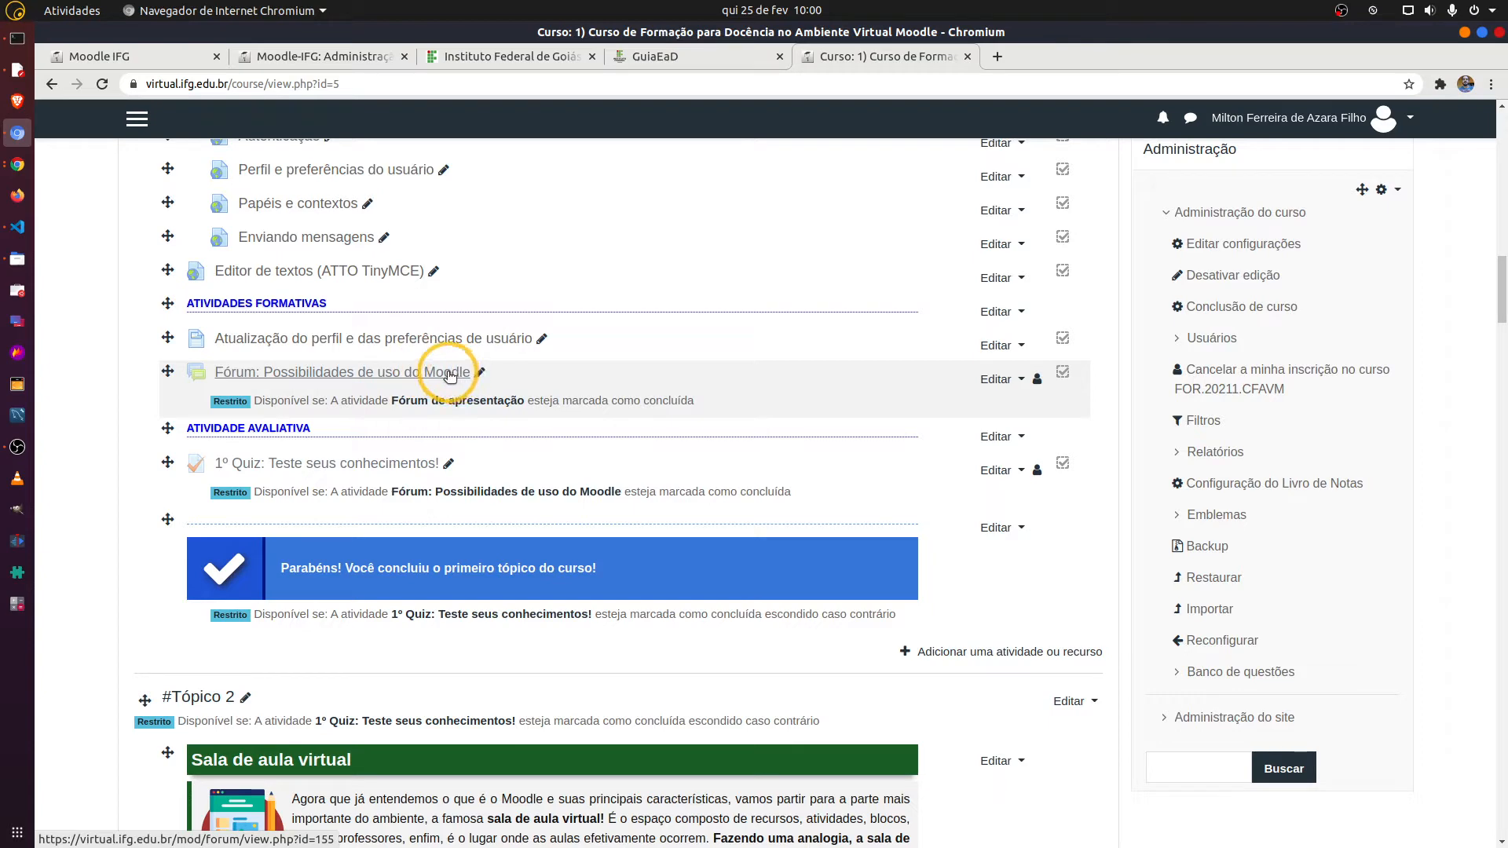
- Examine the chain of access restrictions from Fórum de apresentação through 1º Quiz: Teste seus conhecimentos! to the completion banner and #Tópico 2
{"action": "scroll", "coordinate": [450, 376], "scroll_direction": "up", "scroll_amount": 10}
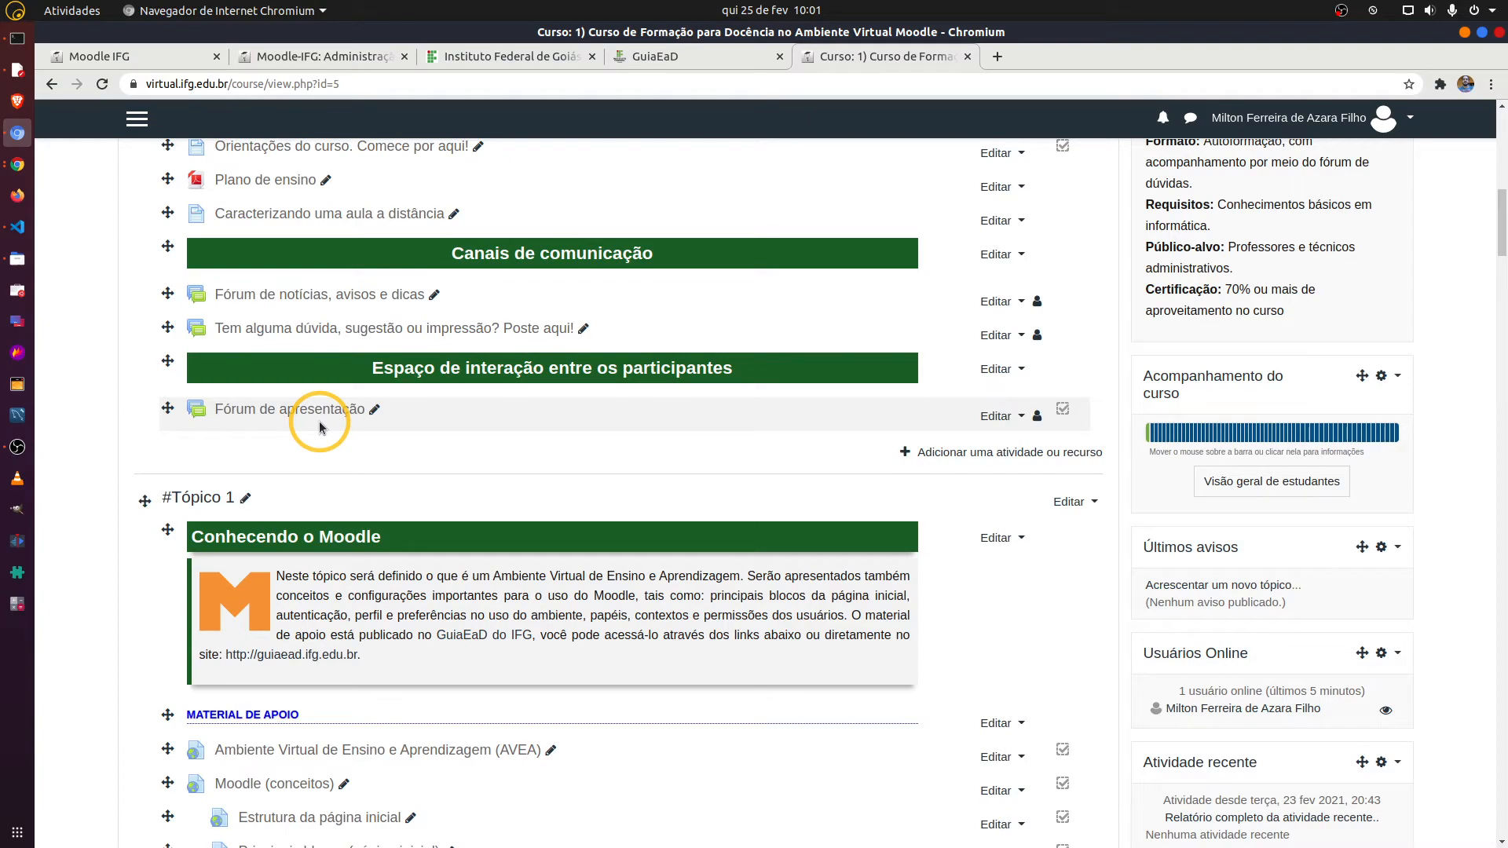
{"action": "scroll", "coordinate": [565, 514], "scroll_direction": "down", "scroll_amount": 10}
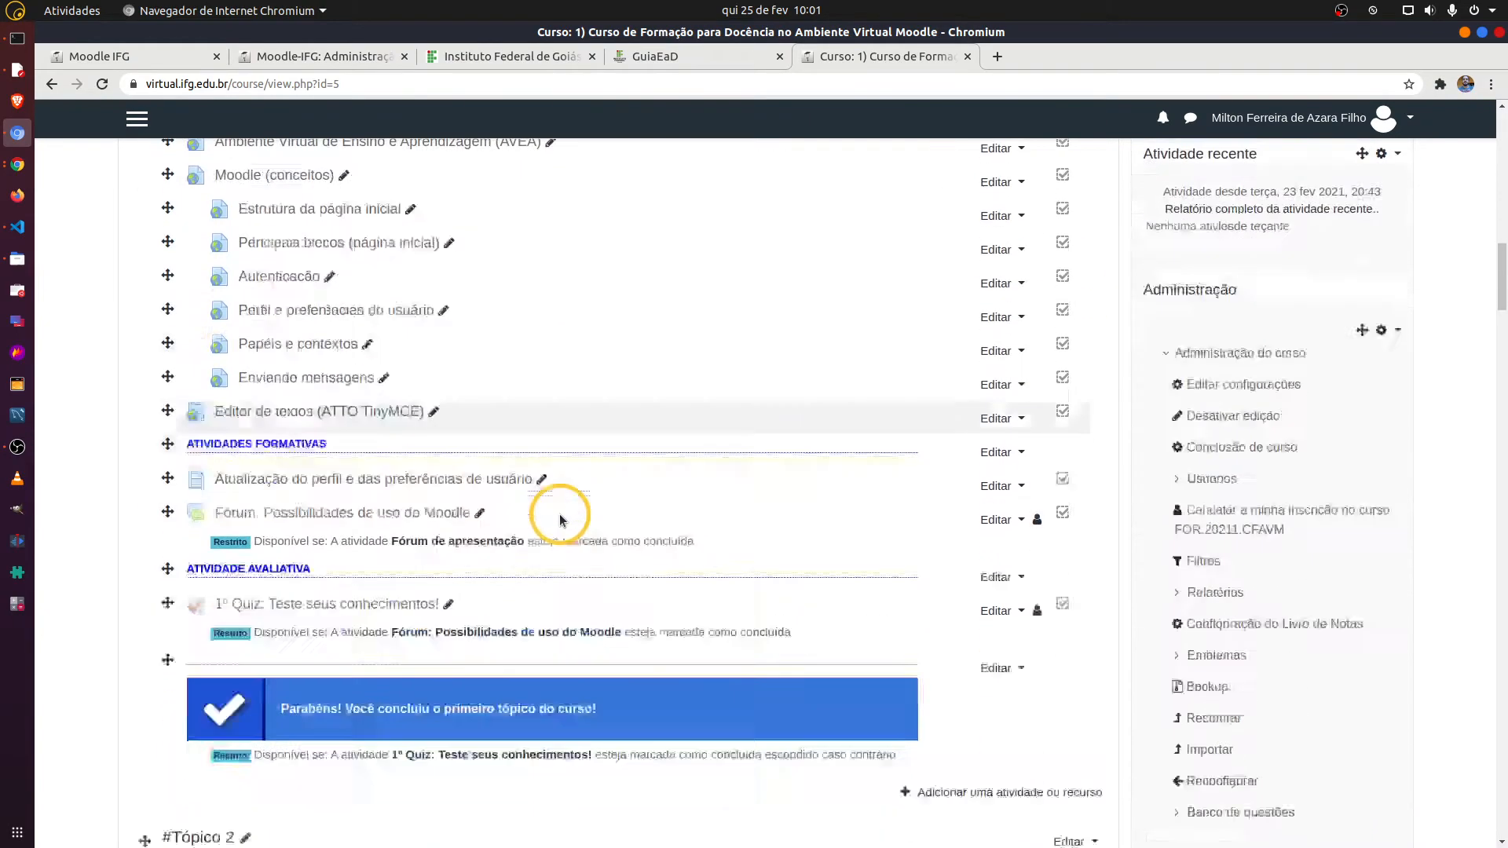
{"action": "scroll", "coordinate": [563, 503], "scroll_direction": "down", "scroll_amount": 4}
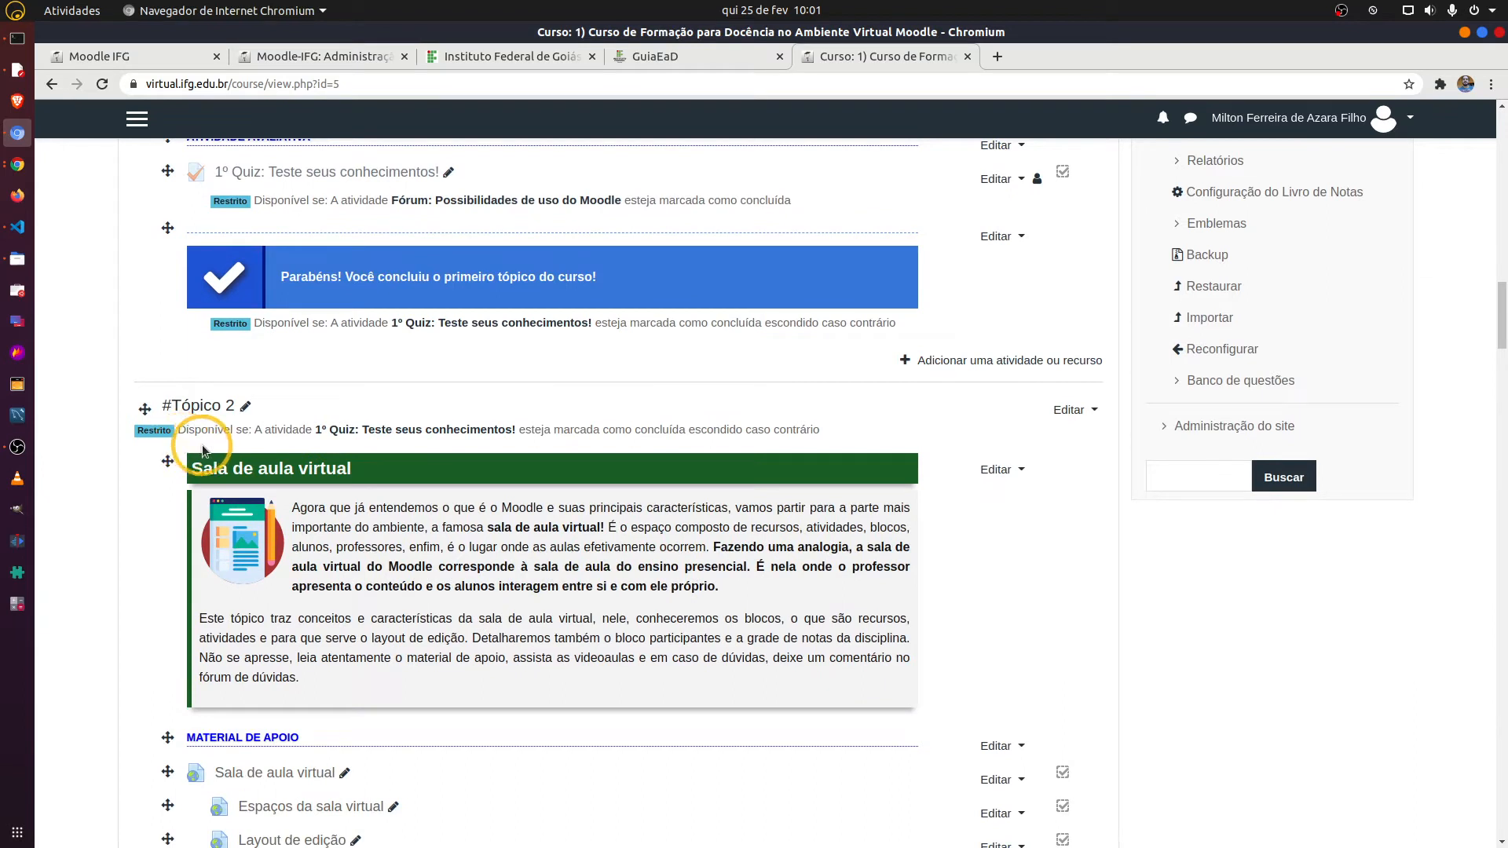
{"action": "scroll", "coordinate": [257, 446], "scroll_direction": "down", "scroll_amount": 1}
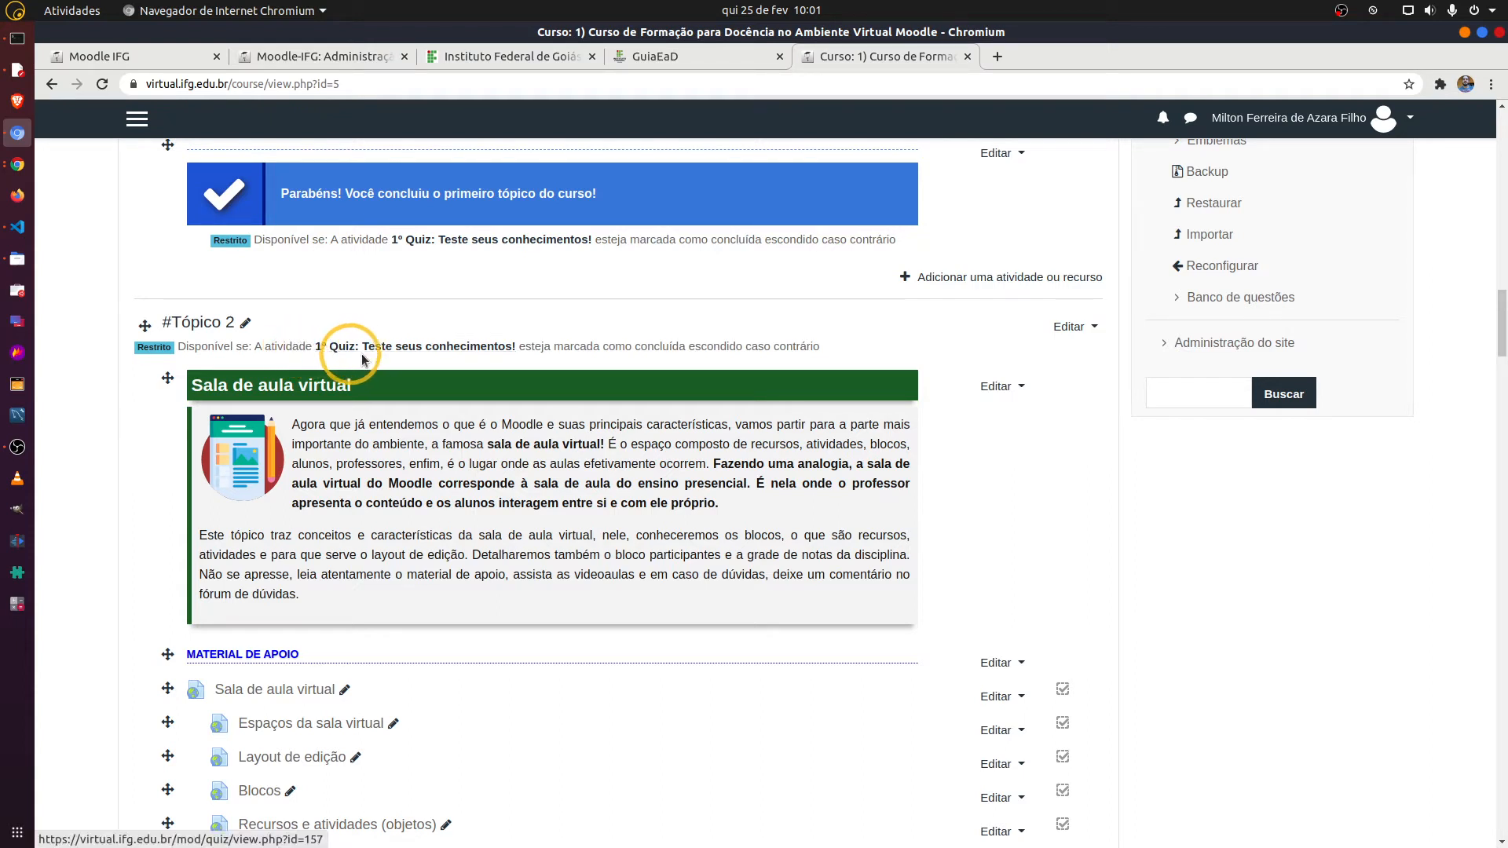
{"action": "scroll", "coordinate": [354, 338], "scroll_direction": "up", "scroll_amount": 3}
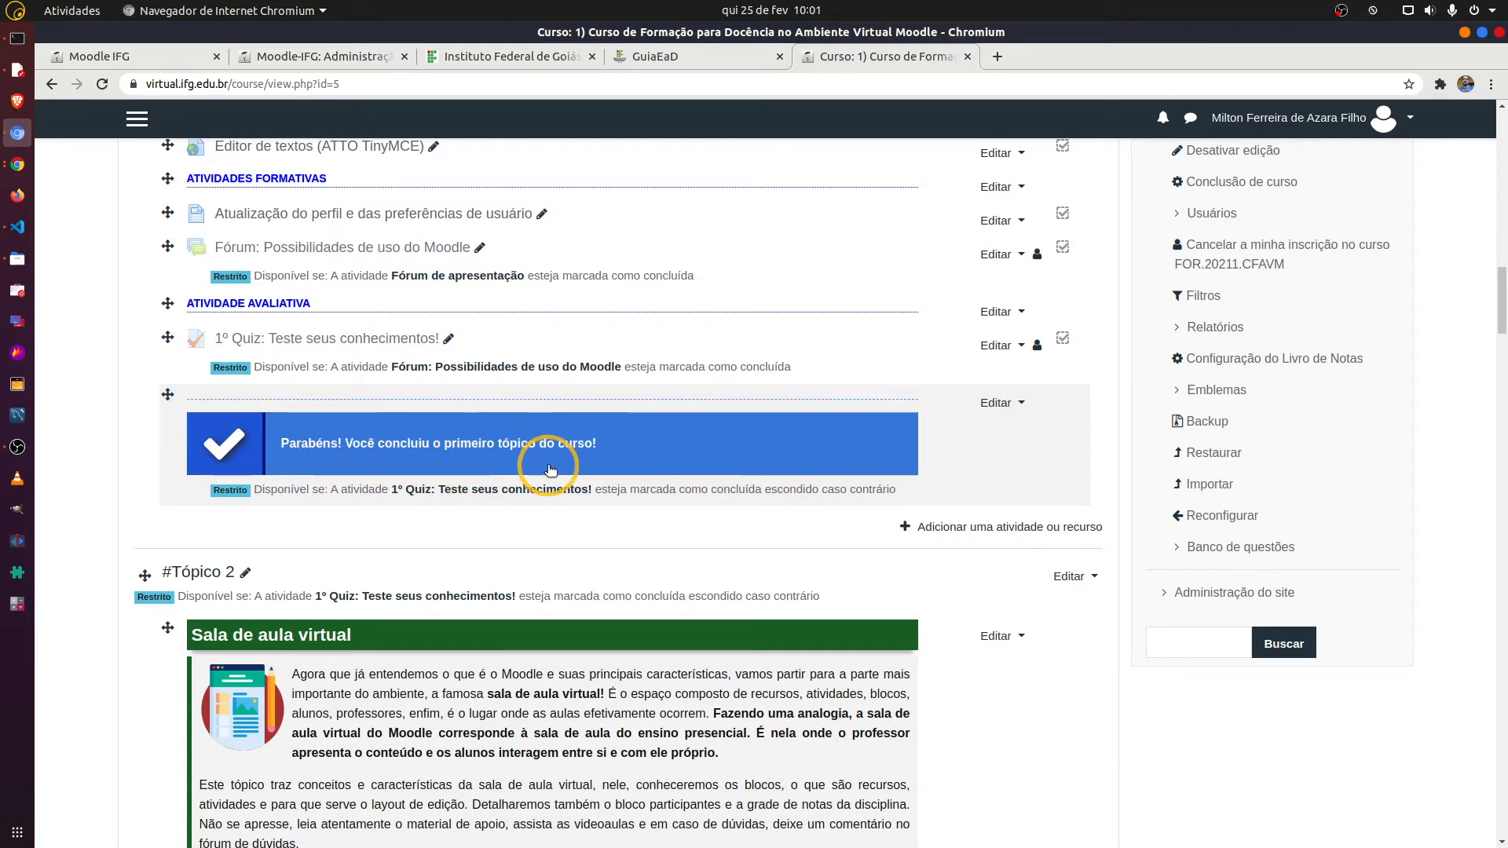
{"action": "scroll", "coordinate": [613, 620], "scroll_direction": "down", "scroll_amount": 2}
{"action": "scroll", "coordinate": [638, 583], "scroll_direction": "down", "scroll_amount": 1}
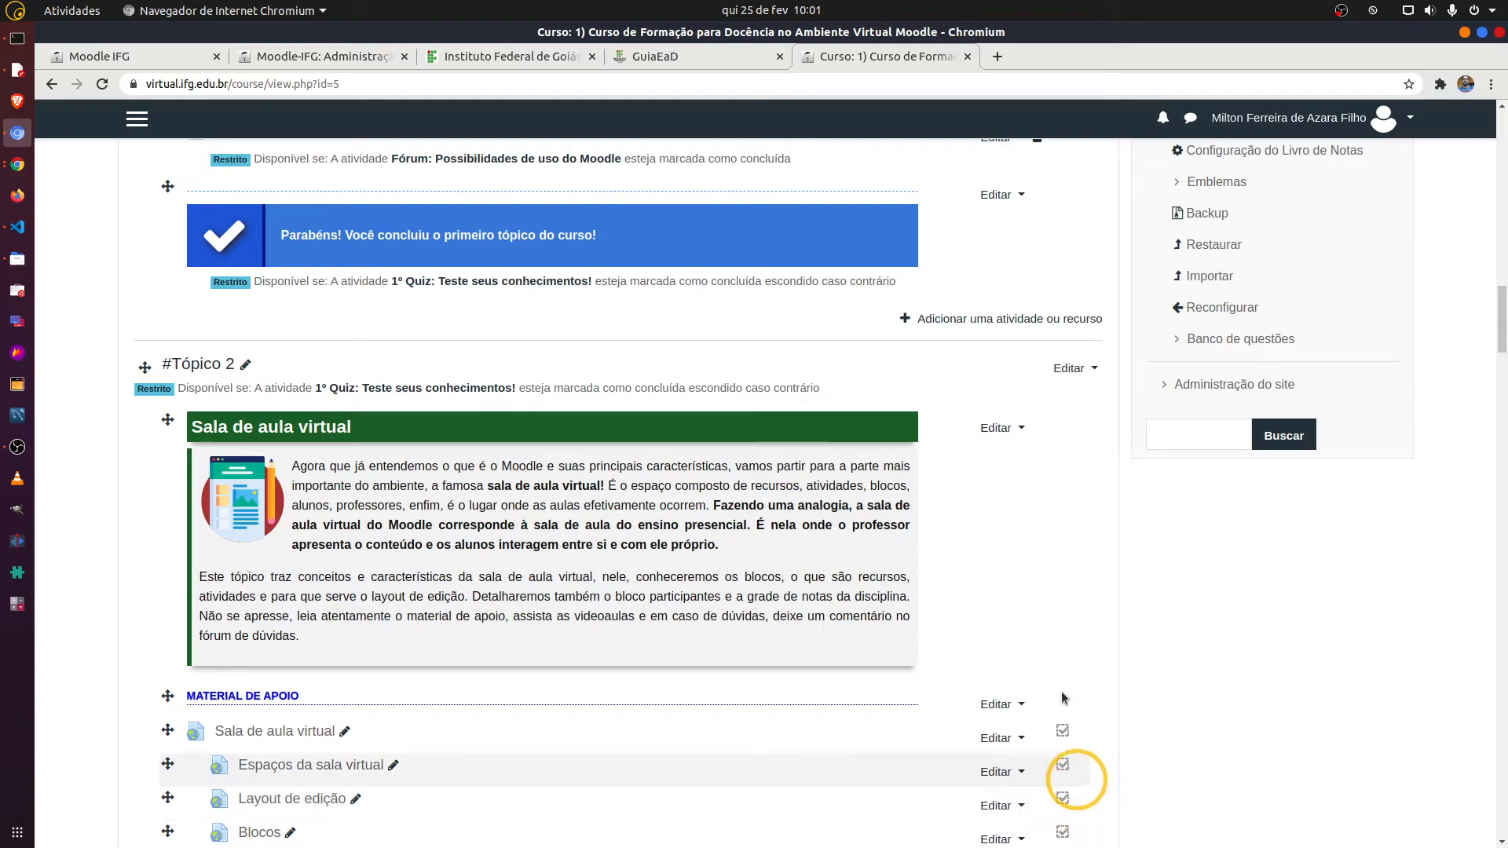
- Switch the course role to Estudante
{"action": "scroll", "coordinate": [1056, 658], "scroll_direction": "up", "scroll_amount": 2}
{"action": "scroll", "coordinate": [1057, 652], "scroll_direction": "up", "scroll_amount": 15}
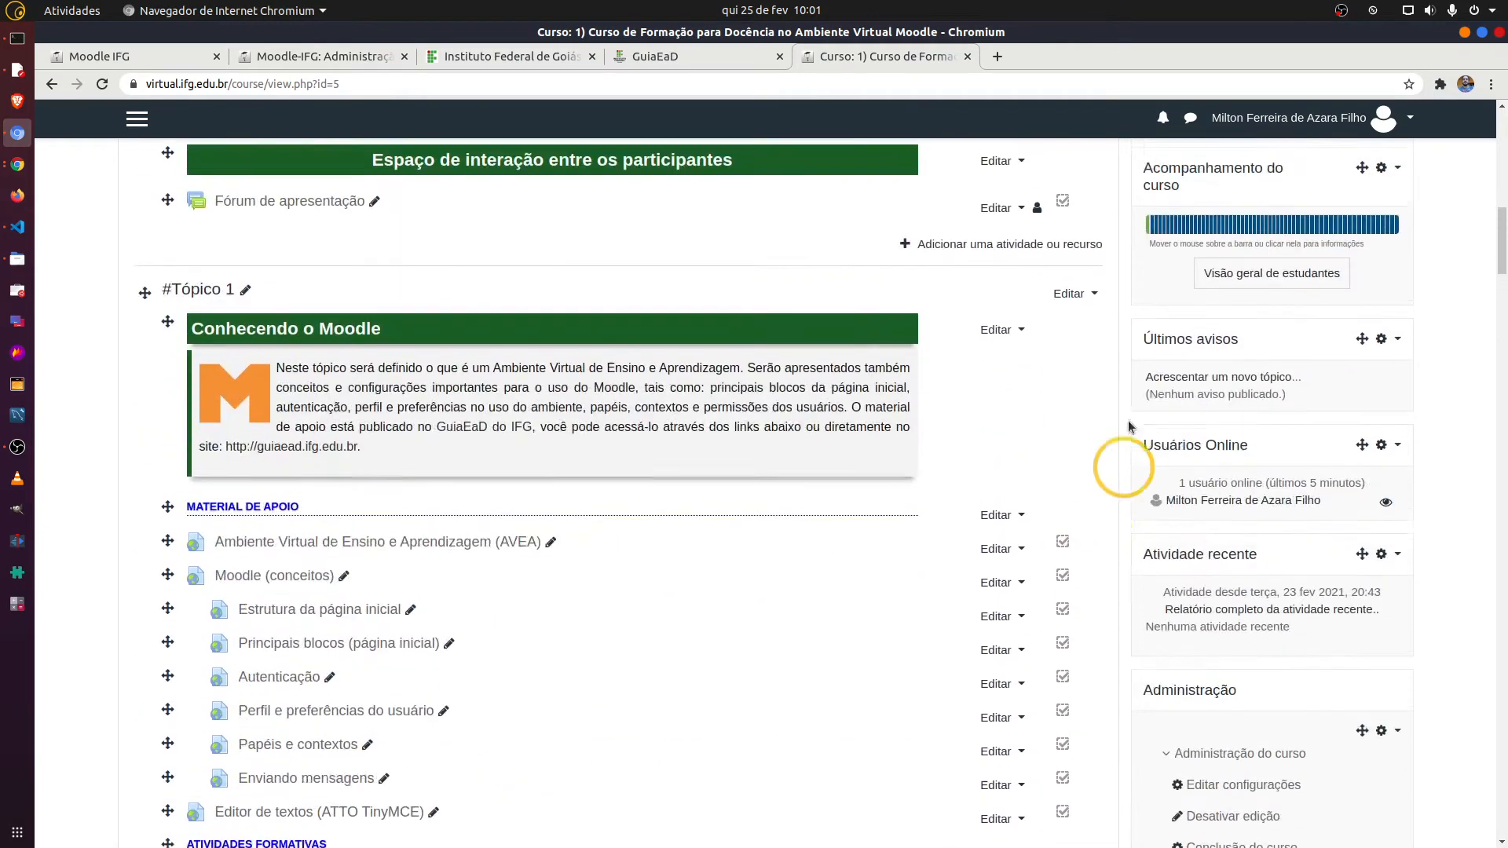
{"action": "scroll", "coordinate": [1179, 278], "scroll_direction": "up", "scroll_amount": 3}
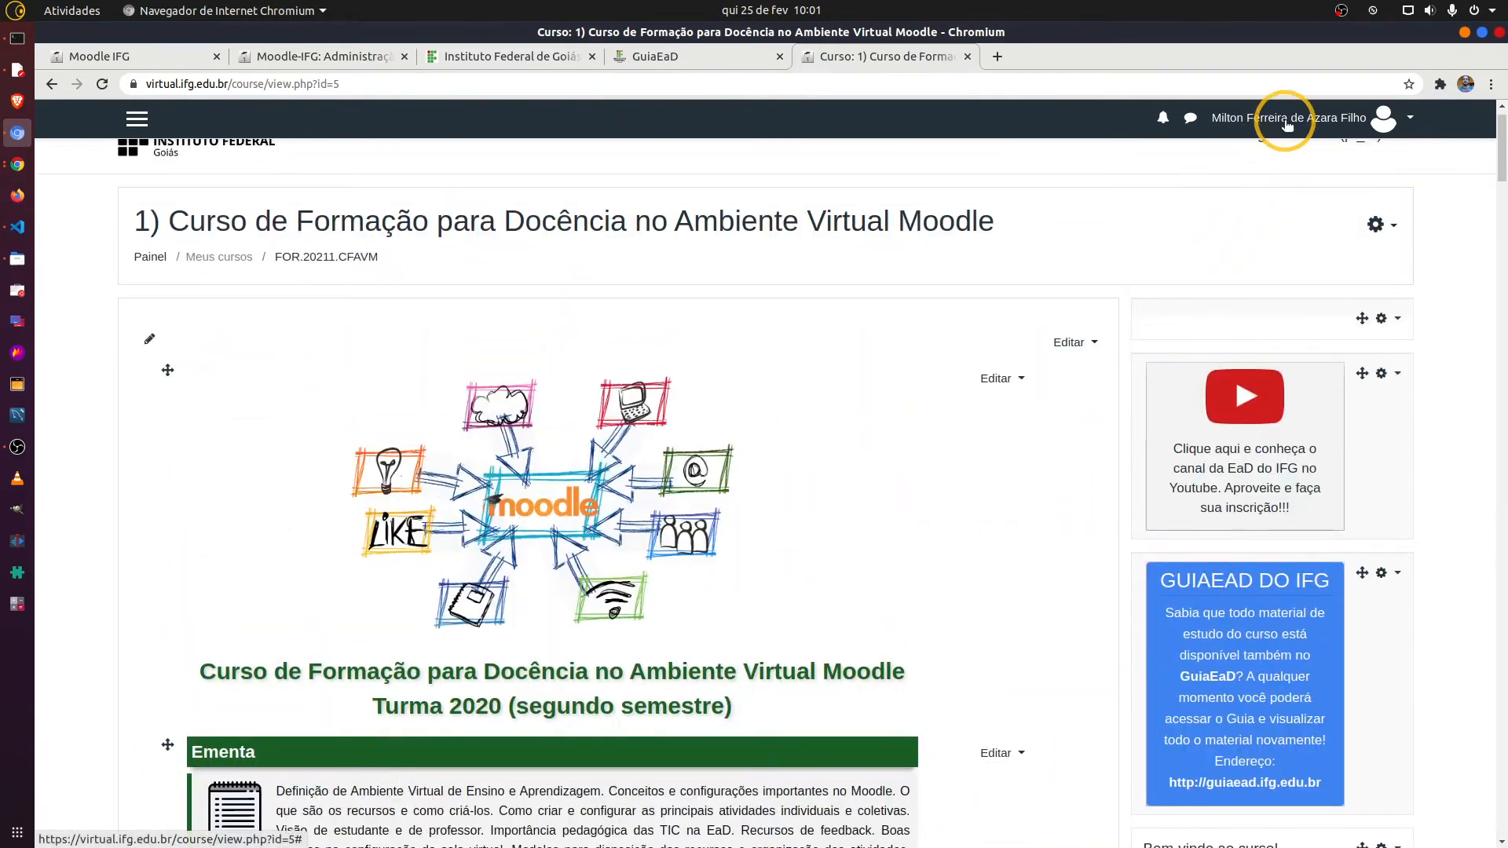
{"action": "left_click", "coordinate": [1290, 118]}
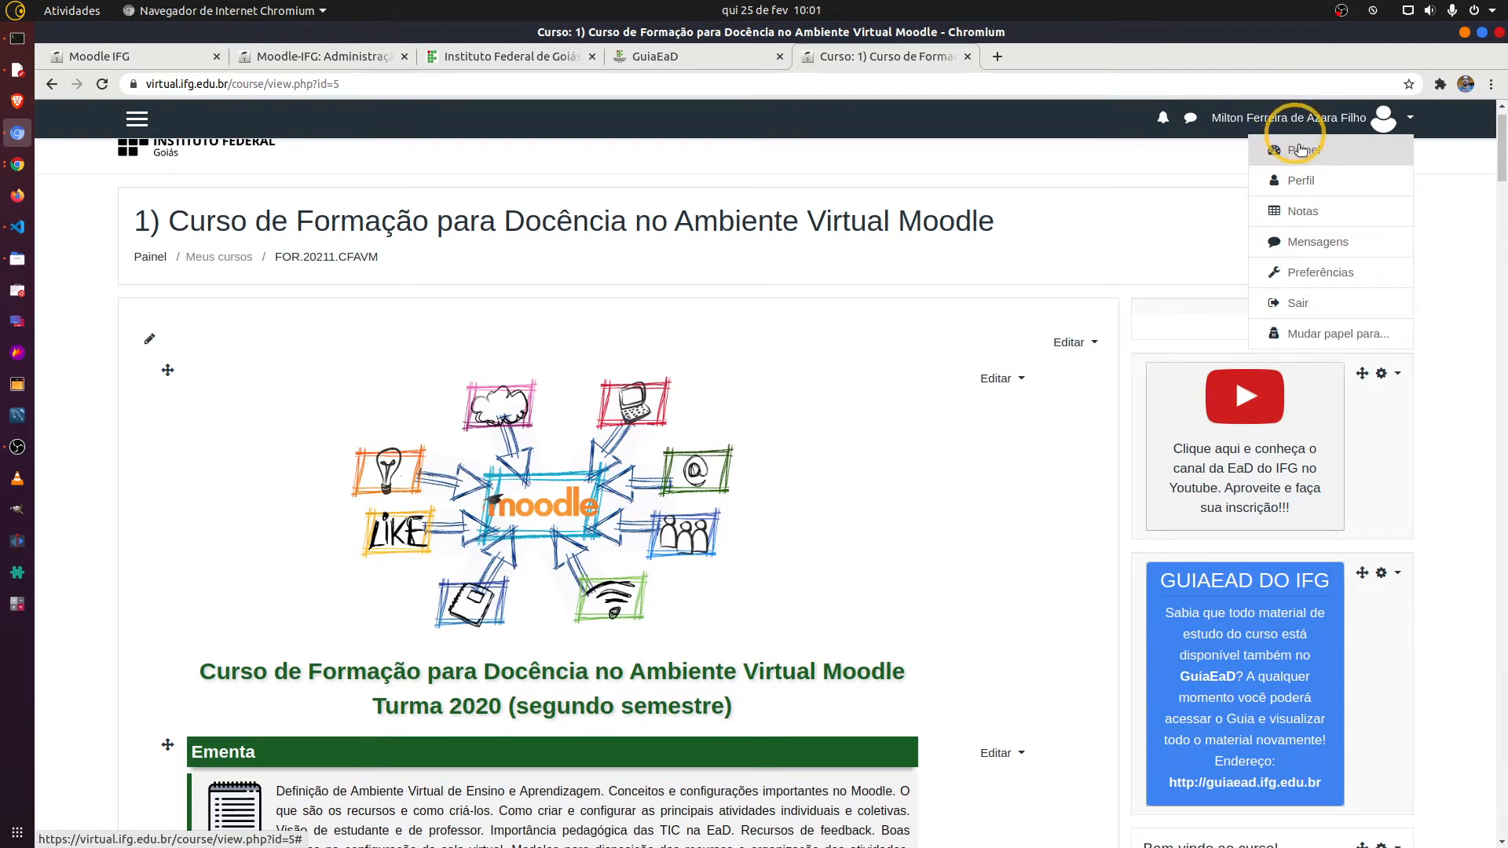
{"action": "left_click", "coordinate": [1301, 335]}
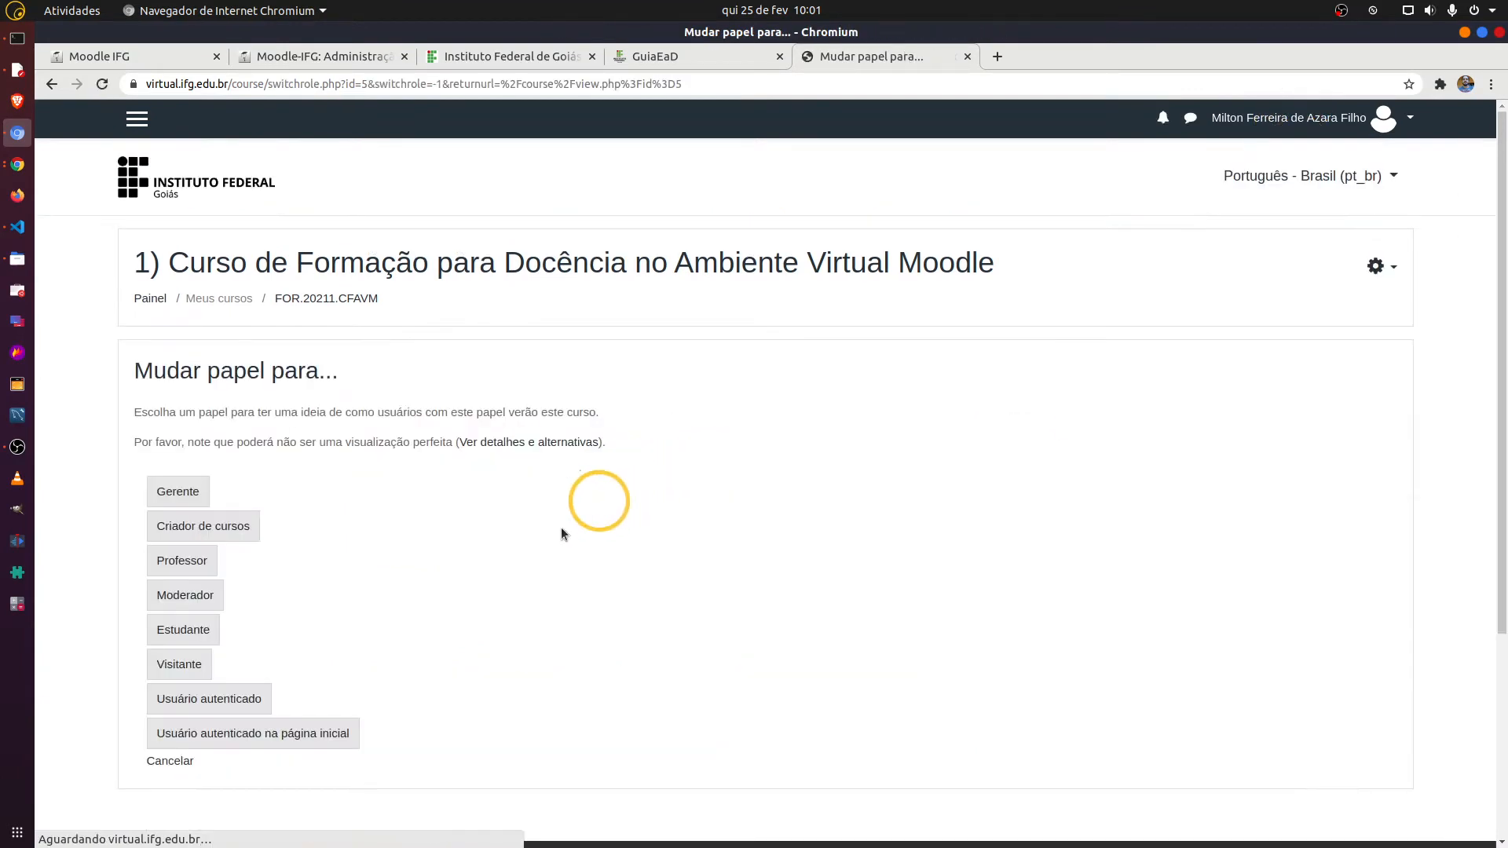
{"action": "left_click", "coordinate": [194, 556]}
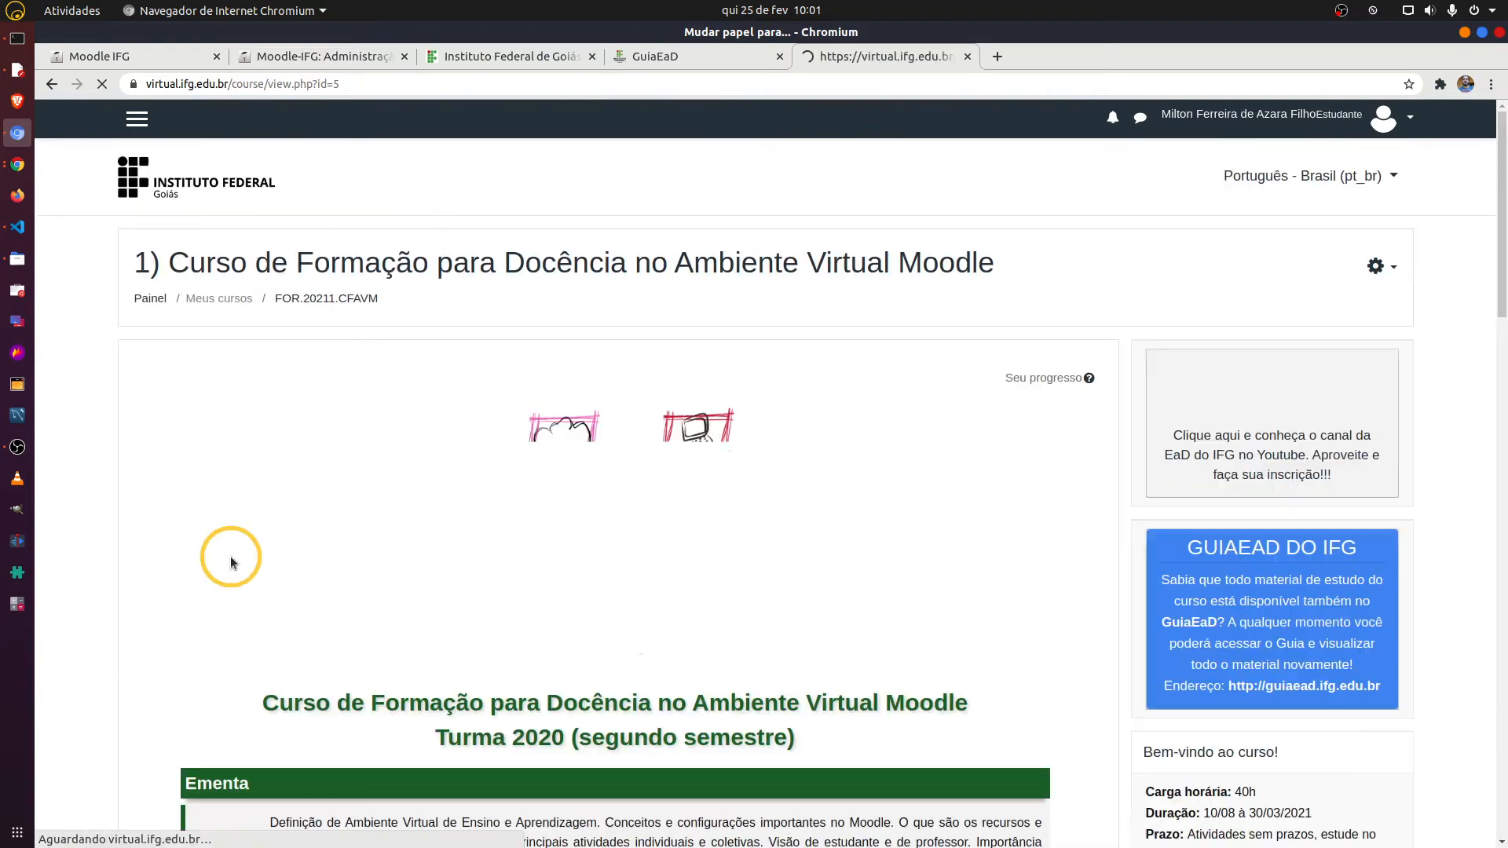
- Examine the completion boxes of the introductory activities and #Tópico 1 as a student sees them
{"action": "scroll", "coordinate": [575, 493], "scroll_direction": "down", "scroll_amount": 12}
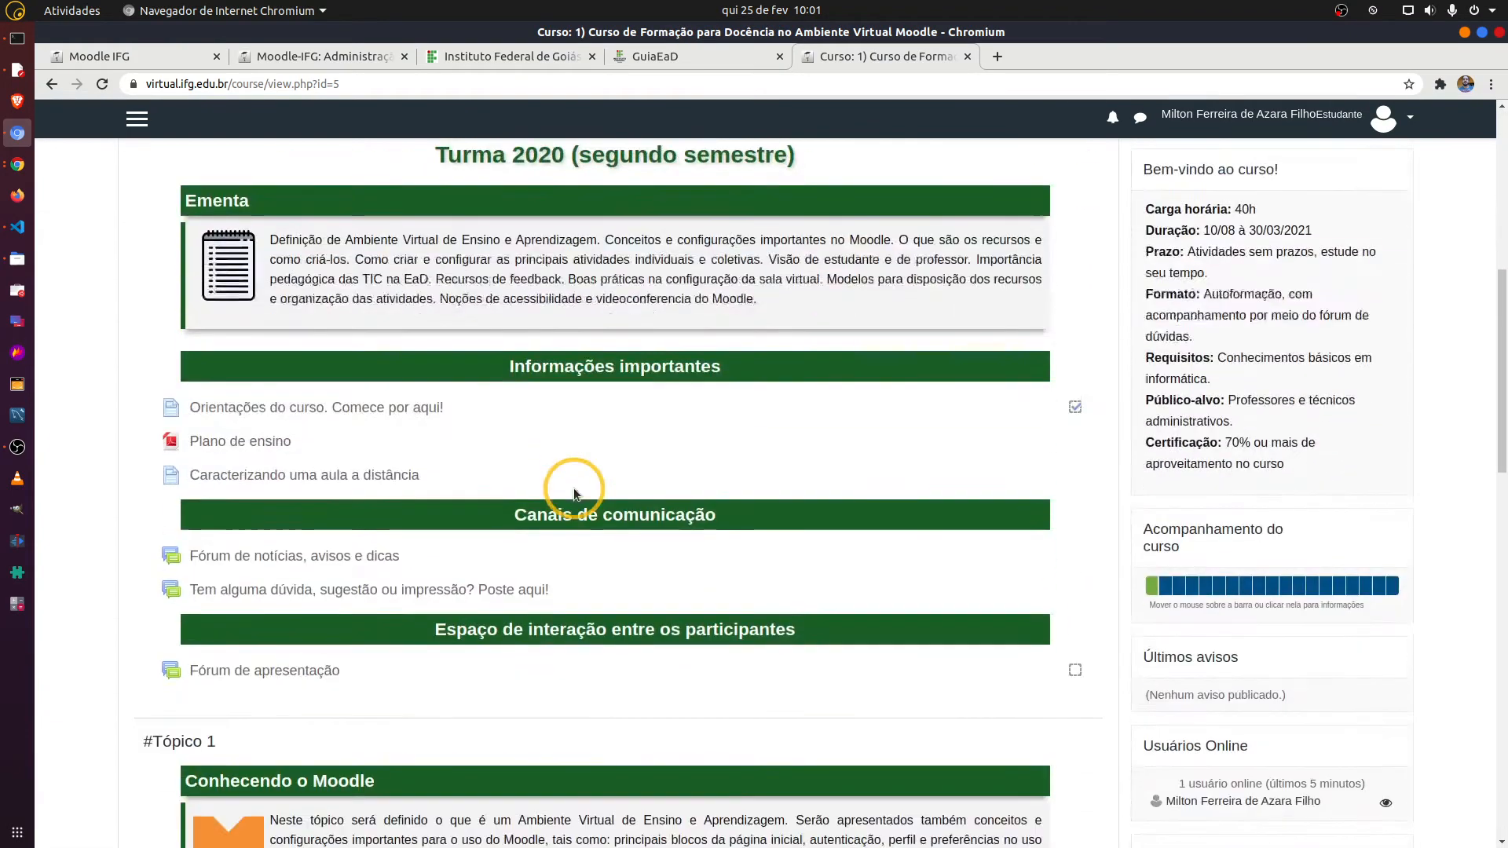
{"action": "scroll", "coordinate": [576, 489], "scroll_direction": "up", "scroll_amount": 6}
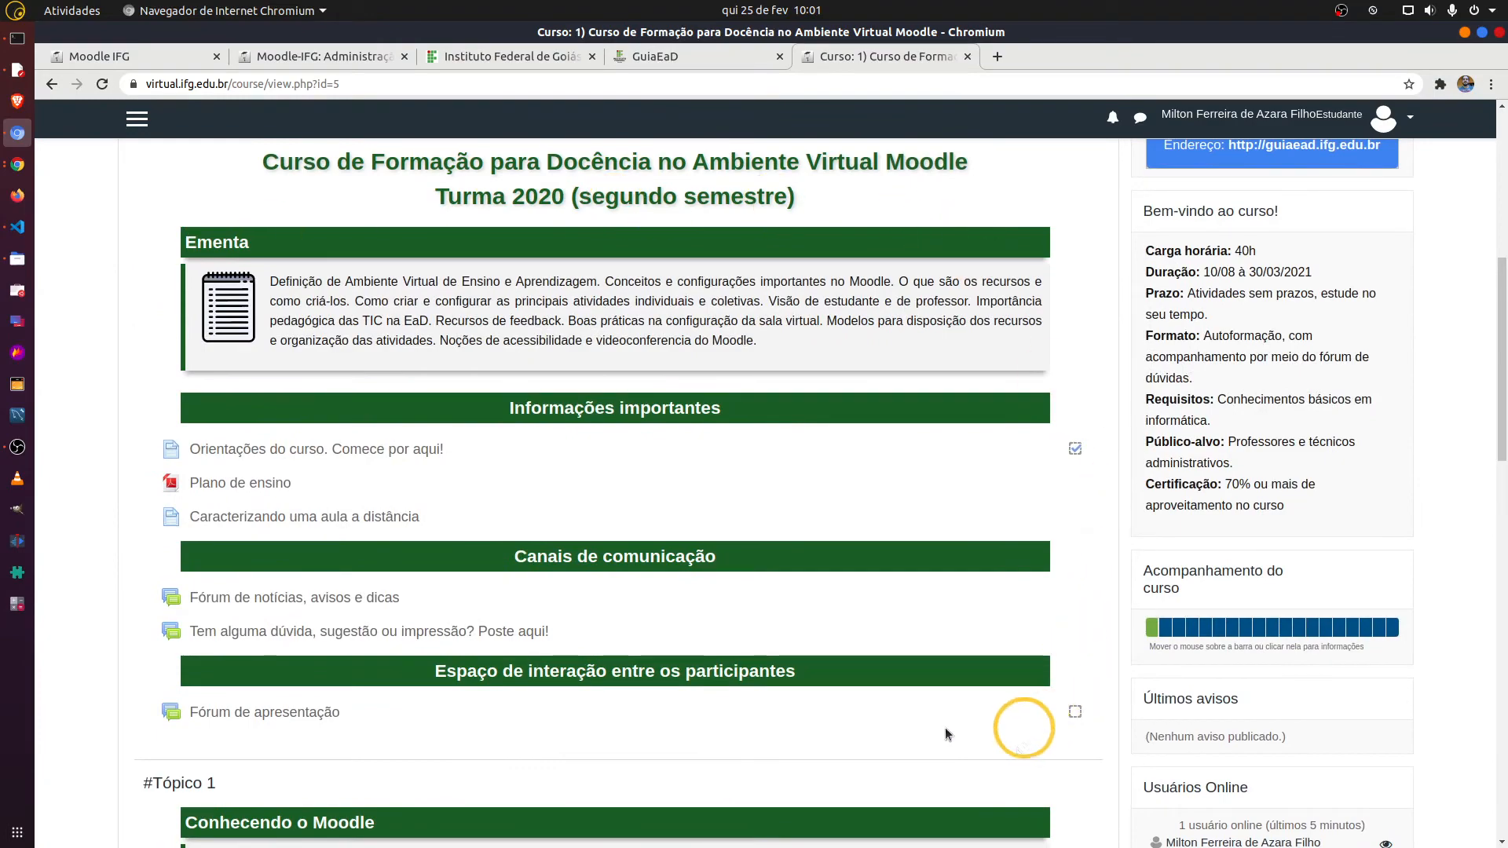
{"action": "scroll", "coordinate": [505, 684], "scroll_direction": "down", "scroll_amount": 6}
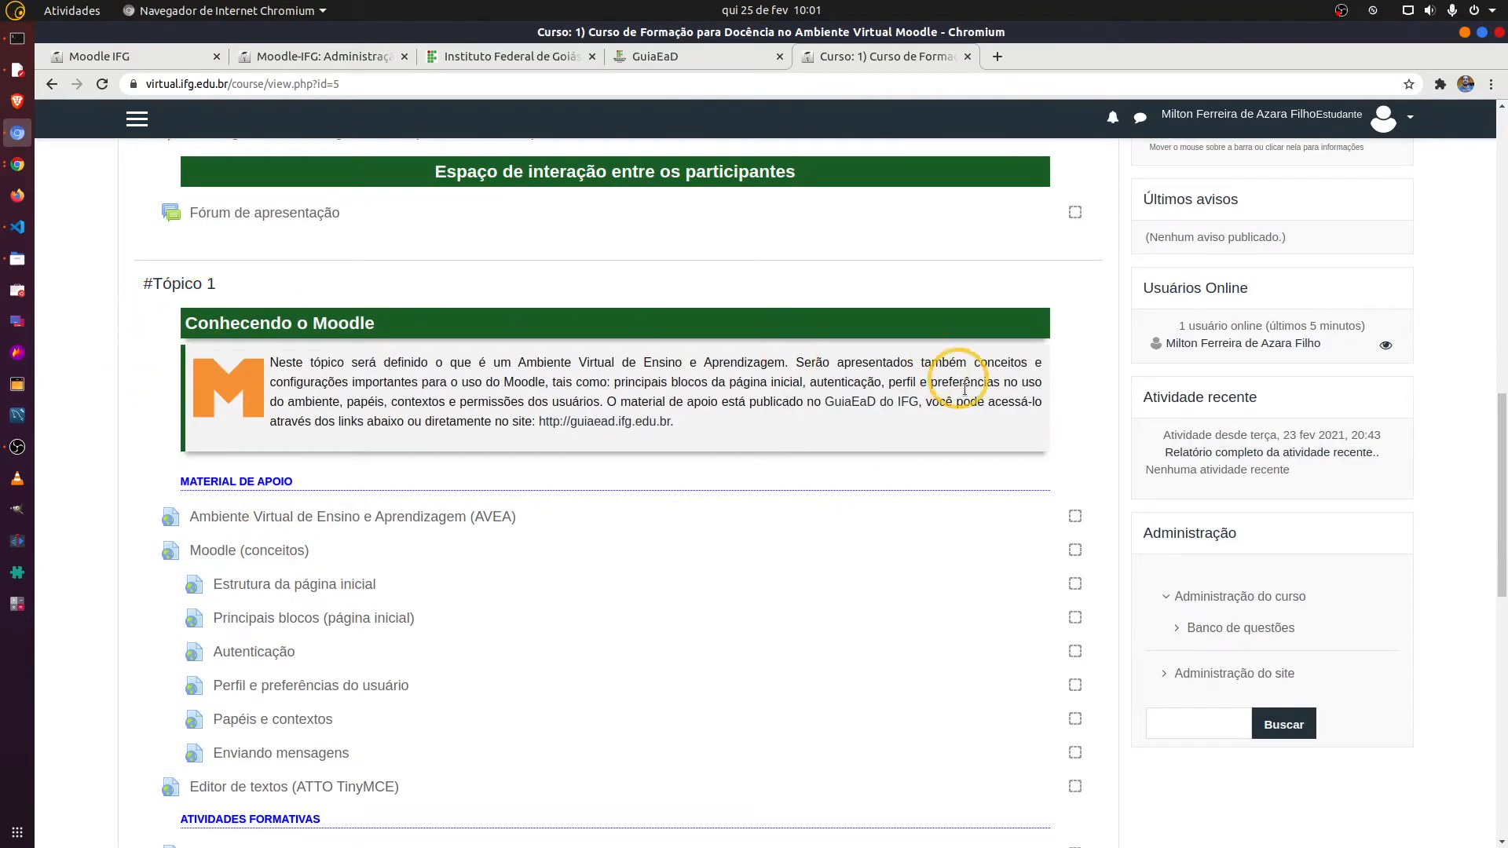
{"action": "scroll", "coordinate": [978, 440], "scroll_direction": "down", "scroll_amount": 3}
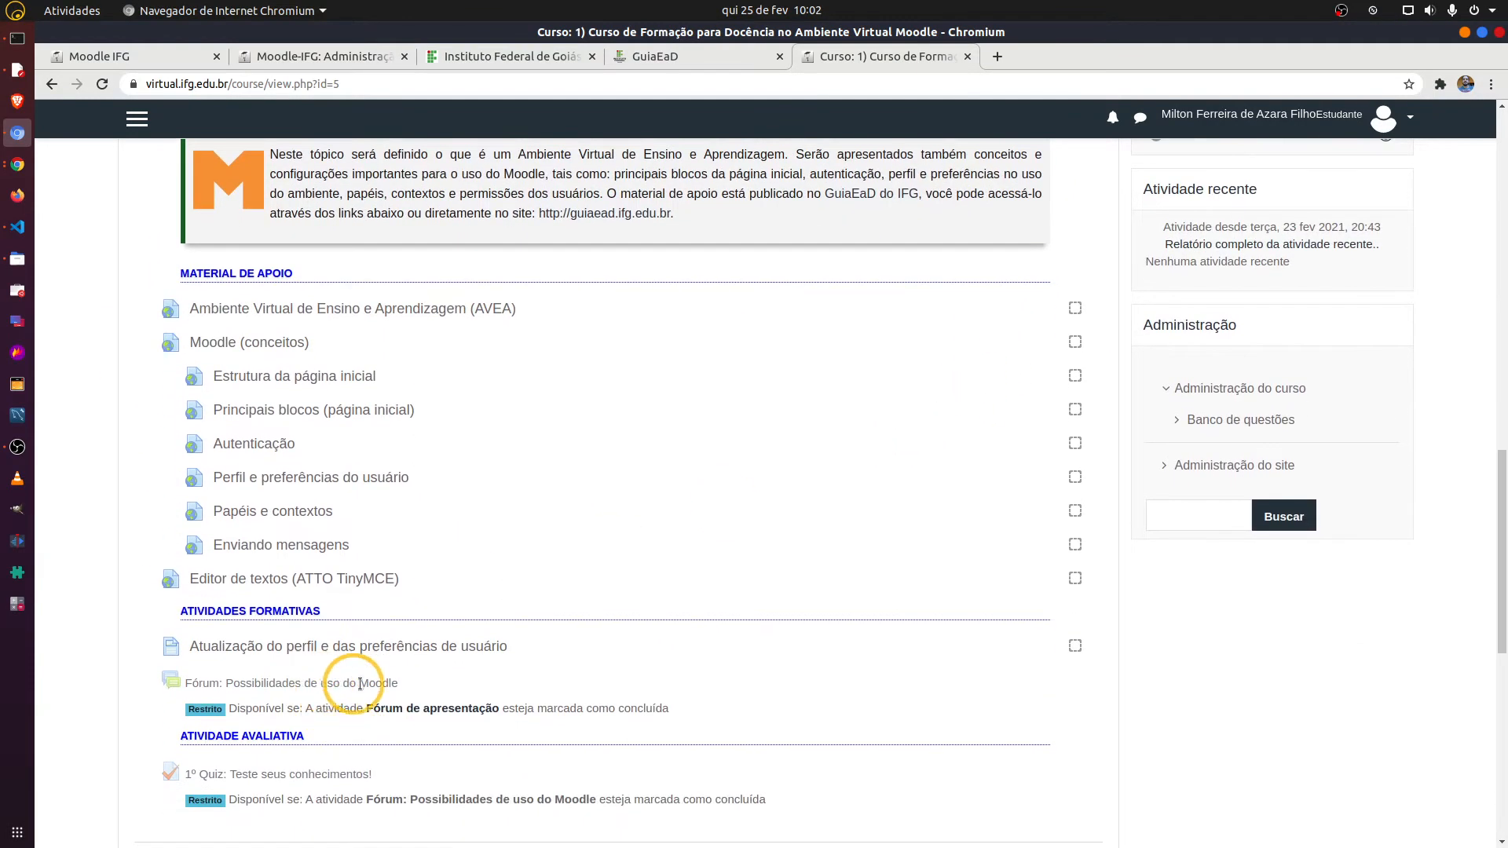
- Highlight Fórum: Possibilidades de uso do Moodle and examine its restriction, the 1º Quiz restriction and the topics listed below for students
{"action": "scroll", "coordinate": [360, 684], "scroll_direction": "down", "scroll_amount": 2}
{"action": "triple_click", "coordinate": [350, 556]}
{"action": "double_click", "coordinate": [350, 556]}
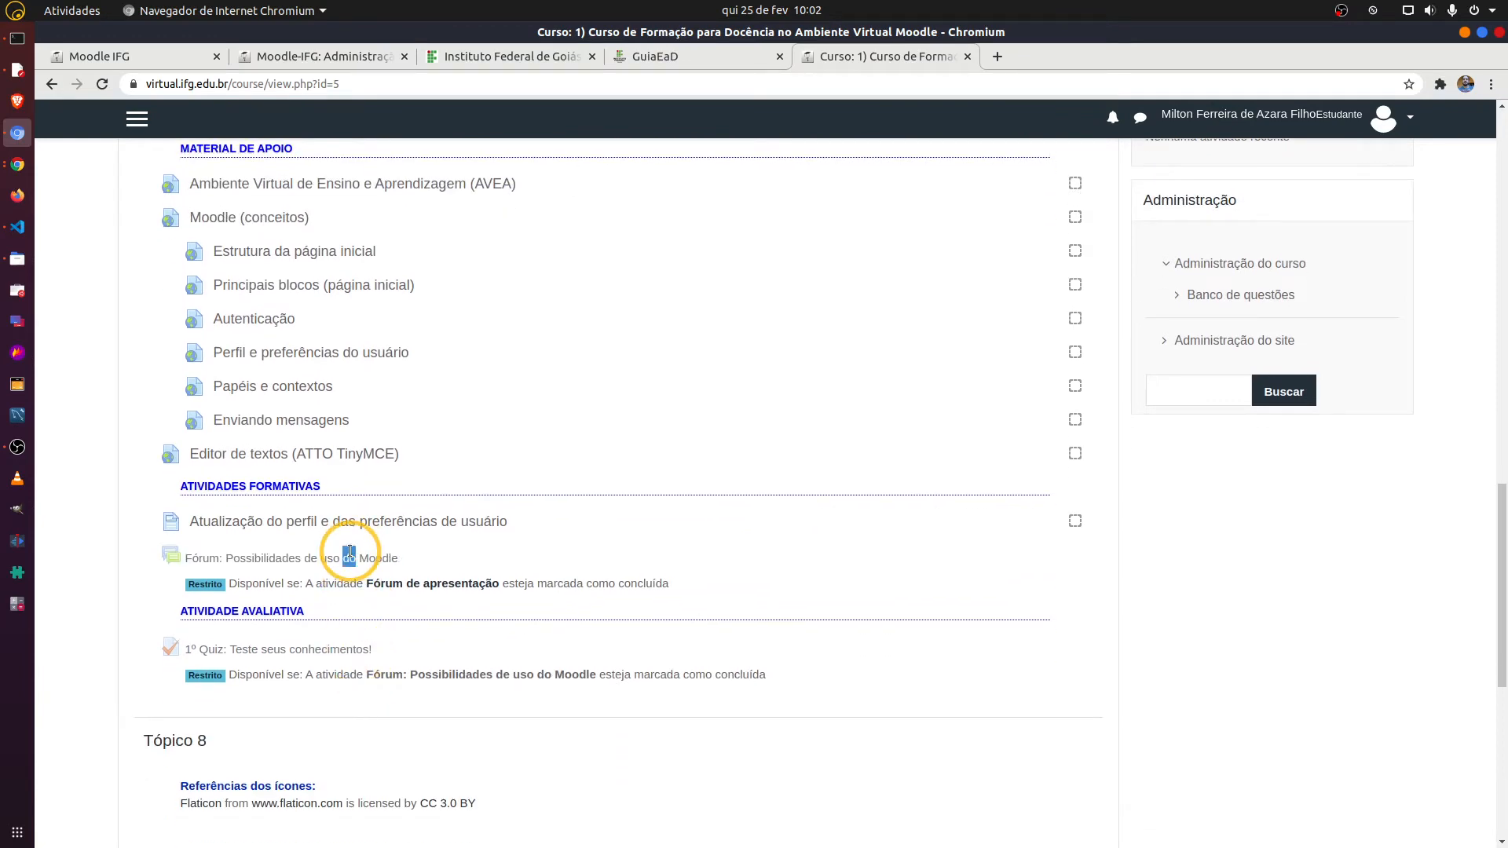
{"action": "triple_click", "coordinate": [350, 559]}
{"action": "scroll", "coordinate": [420, 488], "scroll_direction": "up", "scroll_amount": 5}
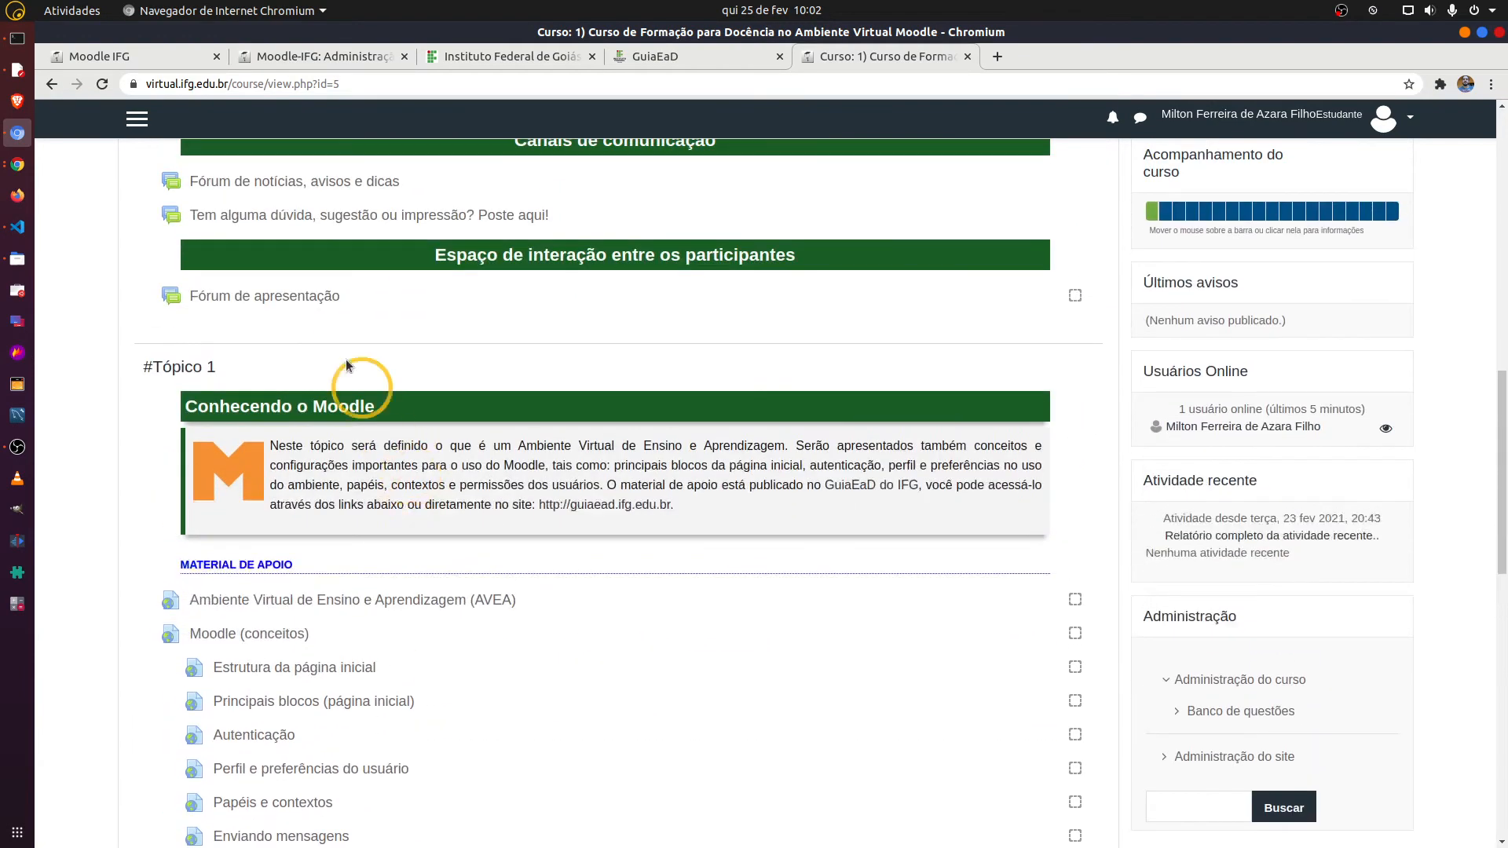
{"action": "scroll", "coordinate": [385, 492], "scroll_direction": "down", "scroll_amount": 2}
{"action": "scroll", "coordinate": [397, 614], "scroll_direction": "down", "scroll_amount": 1}
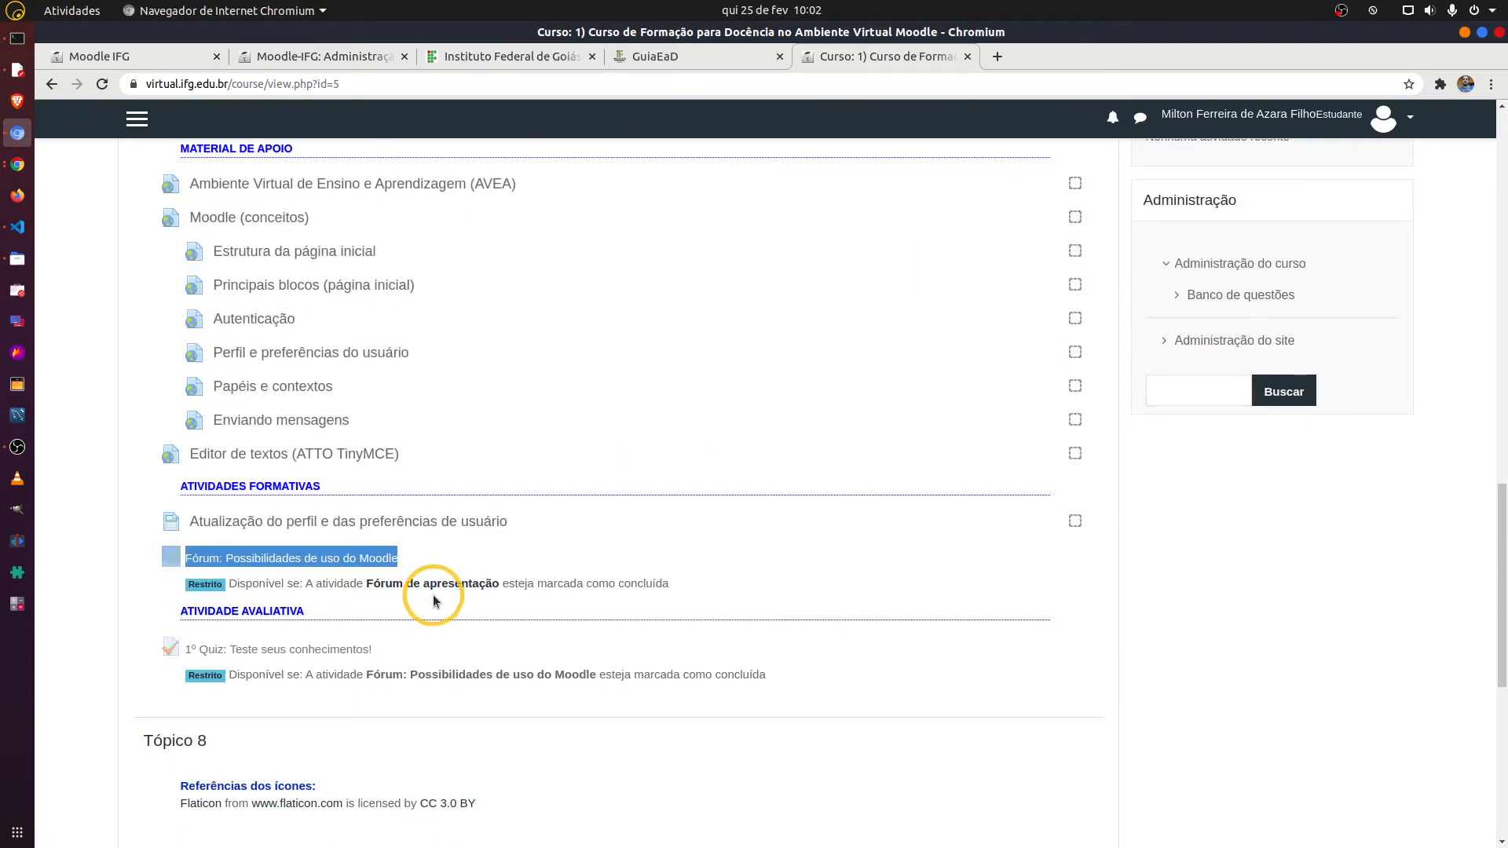
{"action": "scroll", "coordinate": [432, 603], "scroll_direction": "down", "scroll_amount": 3}
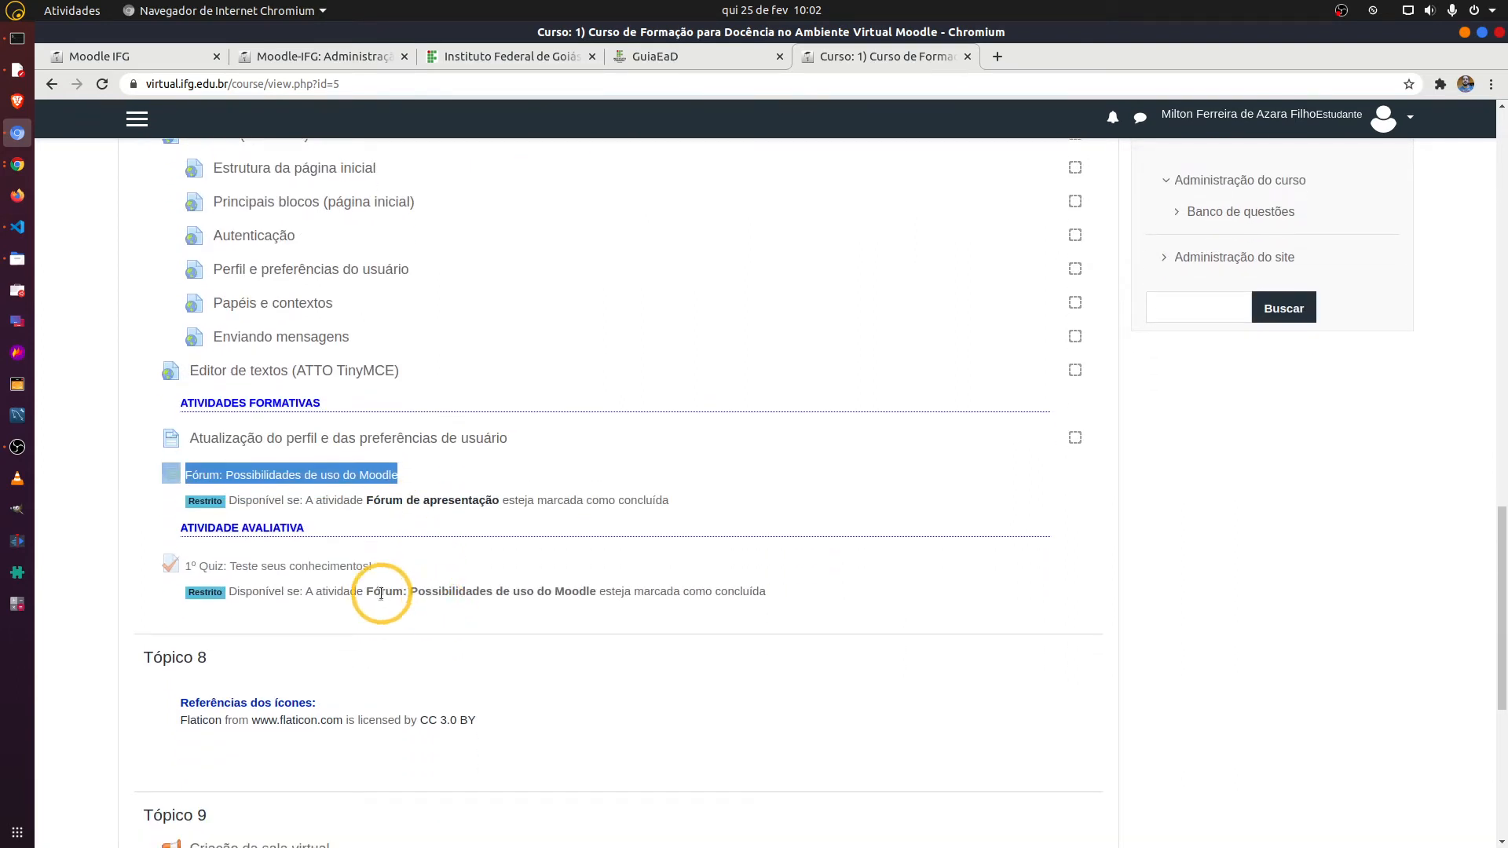
{"action": "scroll", "coordinate": [358, 589], "scroll_direction": "down", "scroll_amount": 3}
{"action": "scroll", "coordinate": [161, 510], "scroll_direction": "up", "scroll_amount": 5}
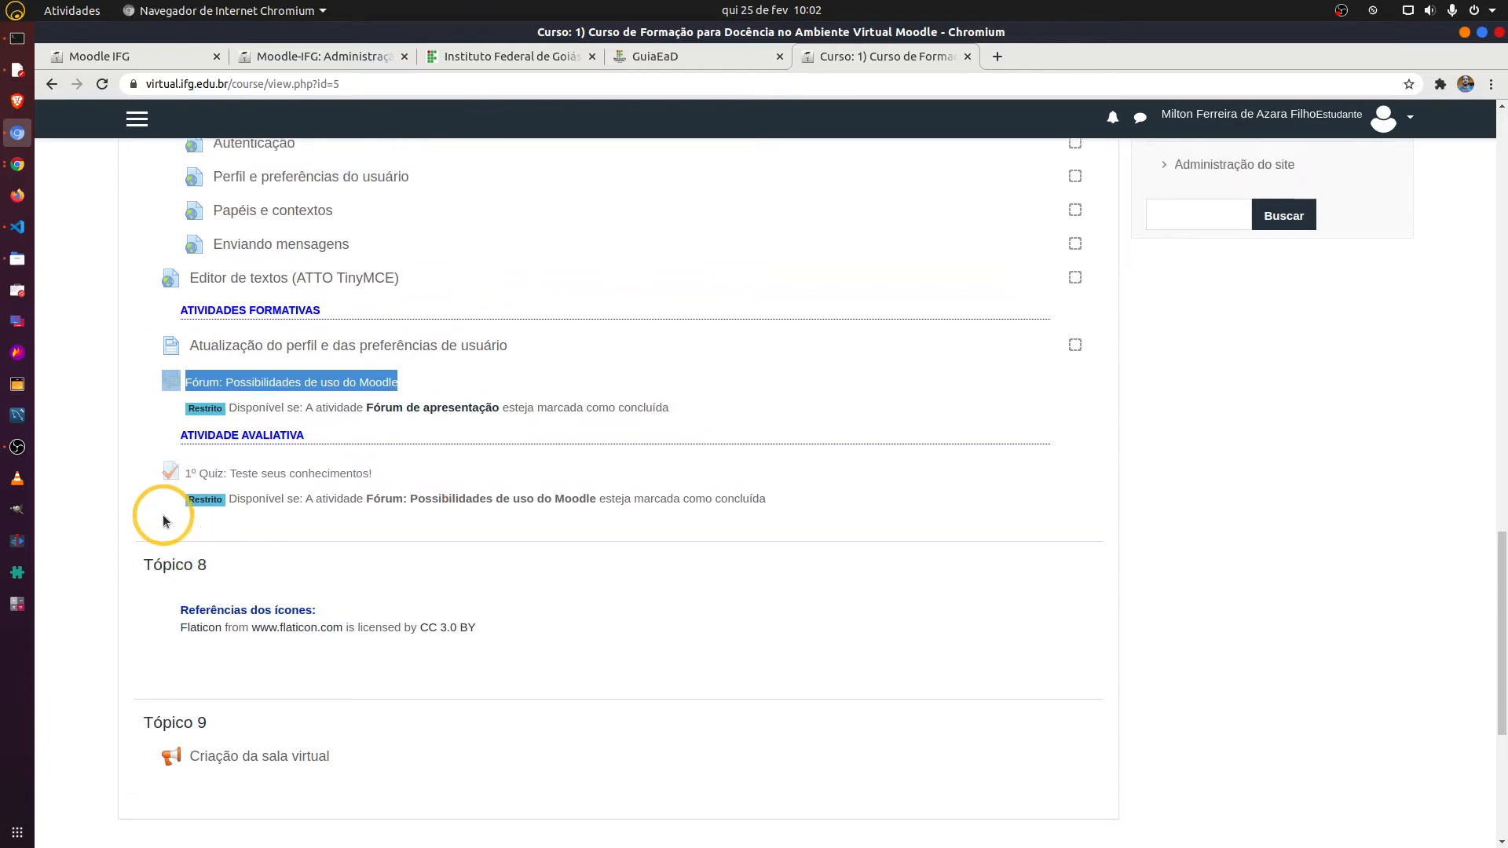
{"action": "scroll", "coordinate": [155, 487], "scroll_direction": "down", "scroll_amount": 5}
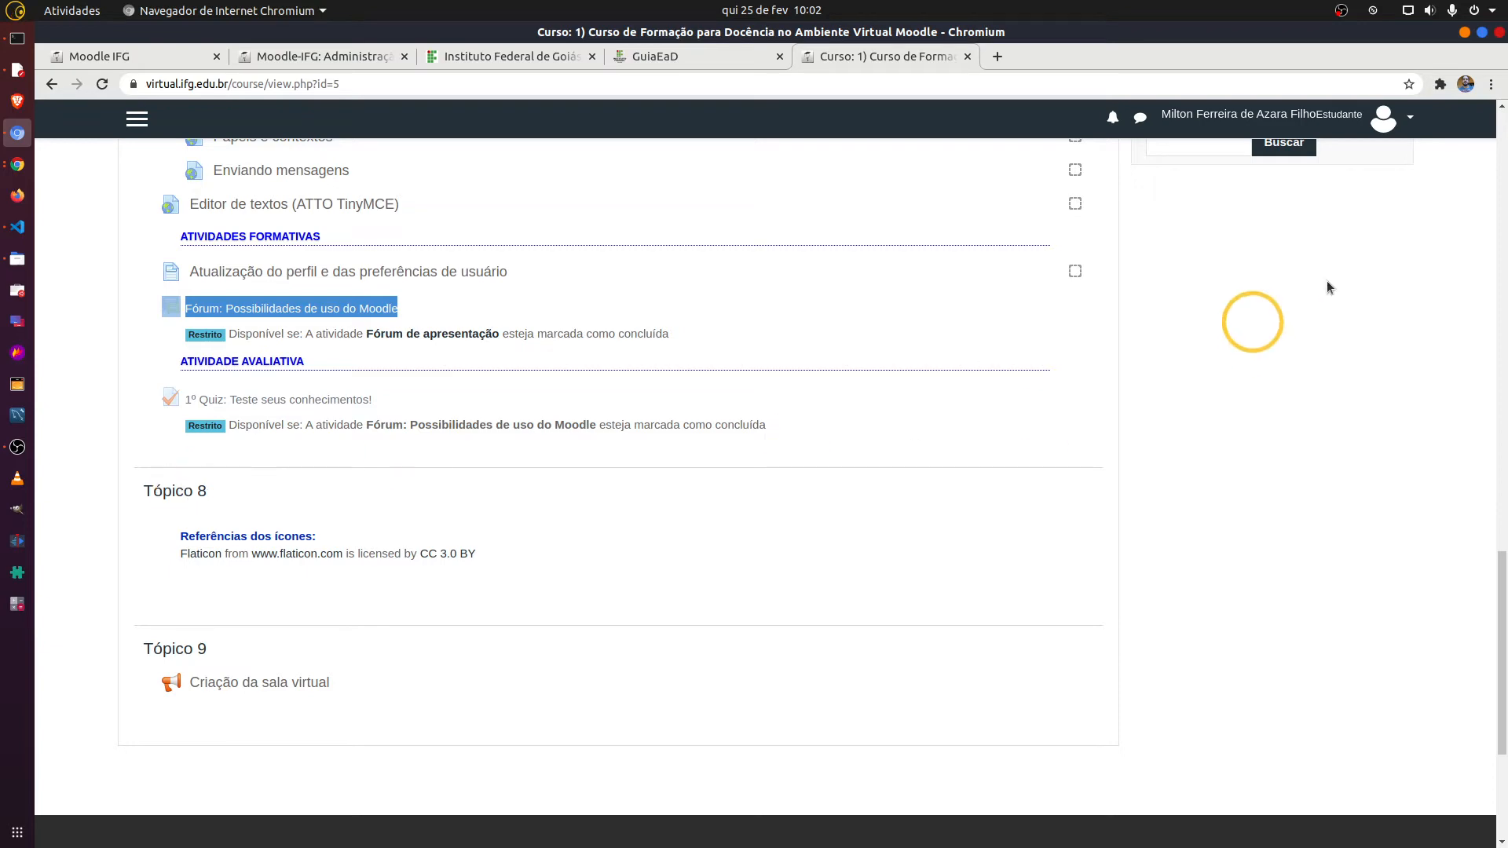
- Return from the Estudante role to the normal role and look over the course page
{"action": "left_click", "coordinate": [1300, 118]}
{"action": "left_click", "coordinate": [1220, 330]}
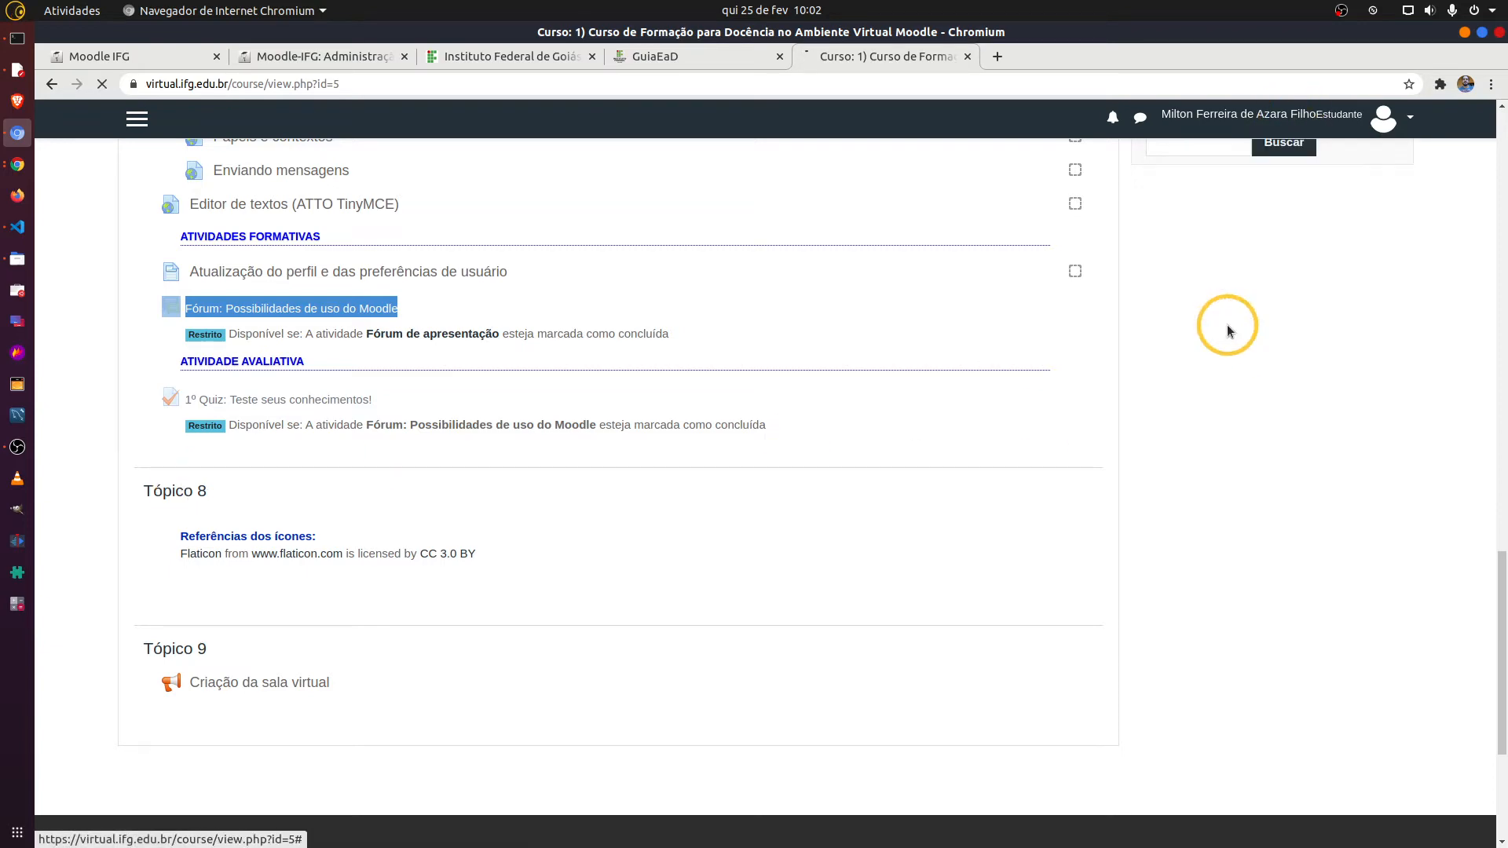
{"action": "scroll", "coordinate": [743, 417], "scroll_direction": "down", "scroll_amount": 15}
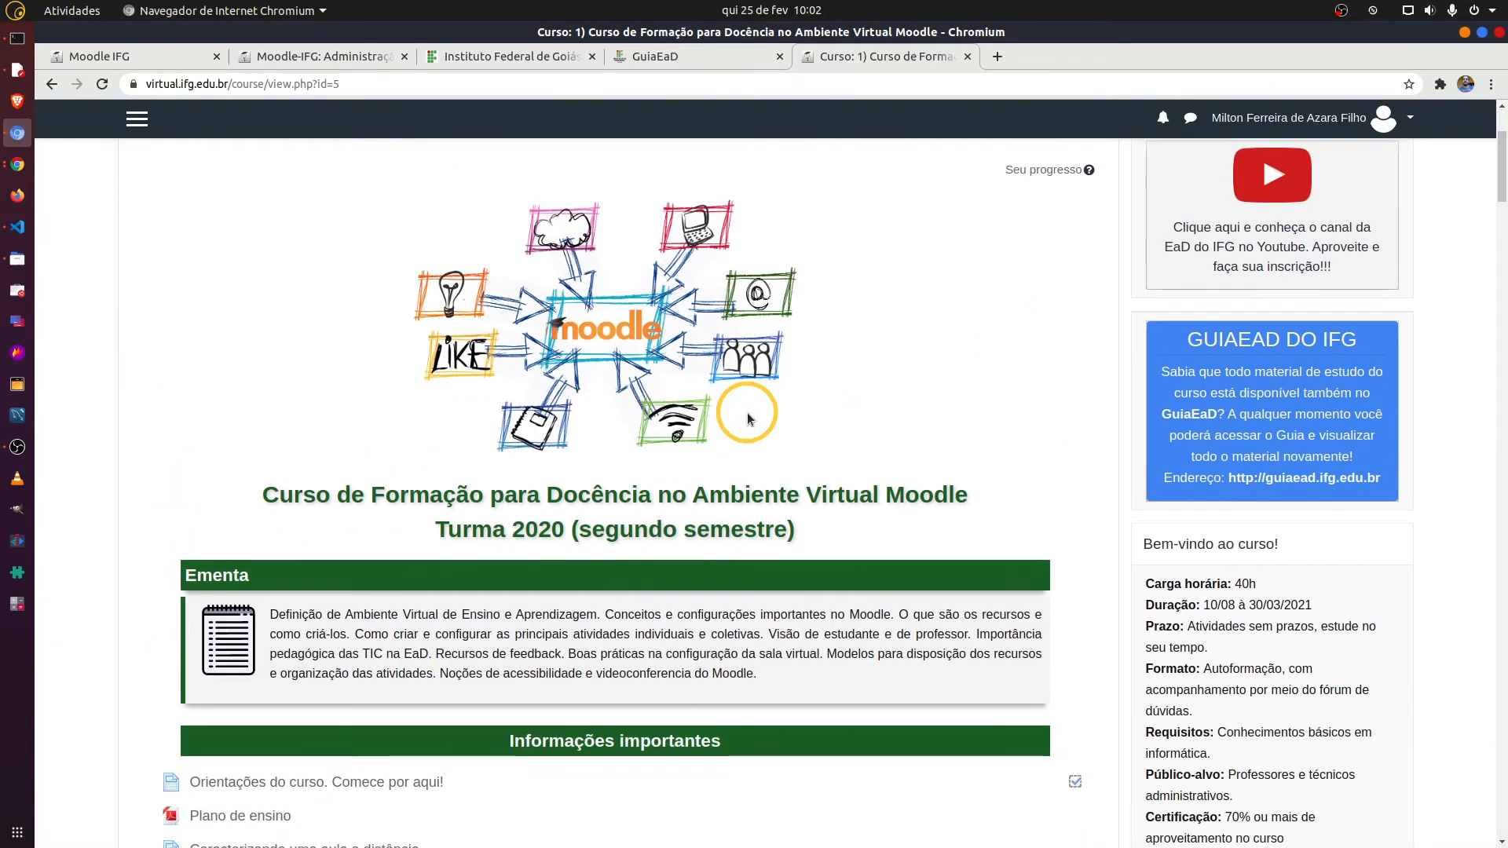
- Turn on editing mode for the course
{"action": "scroll", "coordinate": [571, 482], "scroll_direction": "down", "scroll_amount": 6}
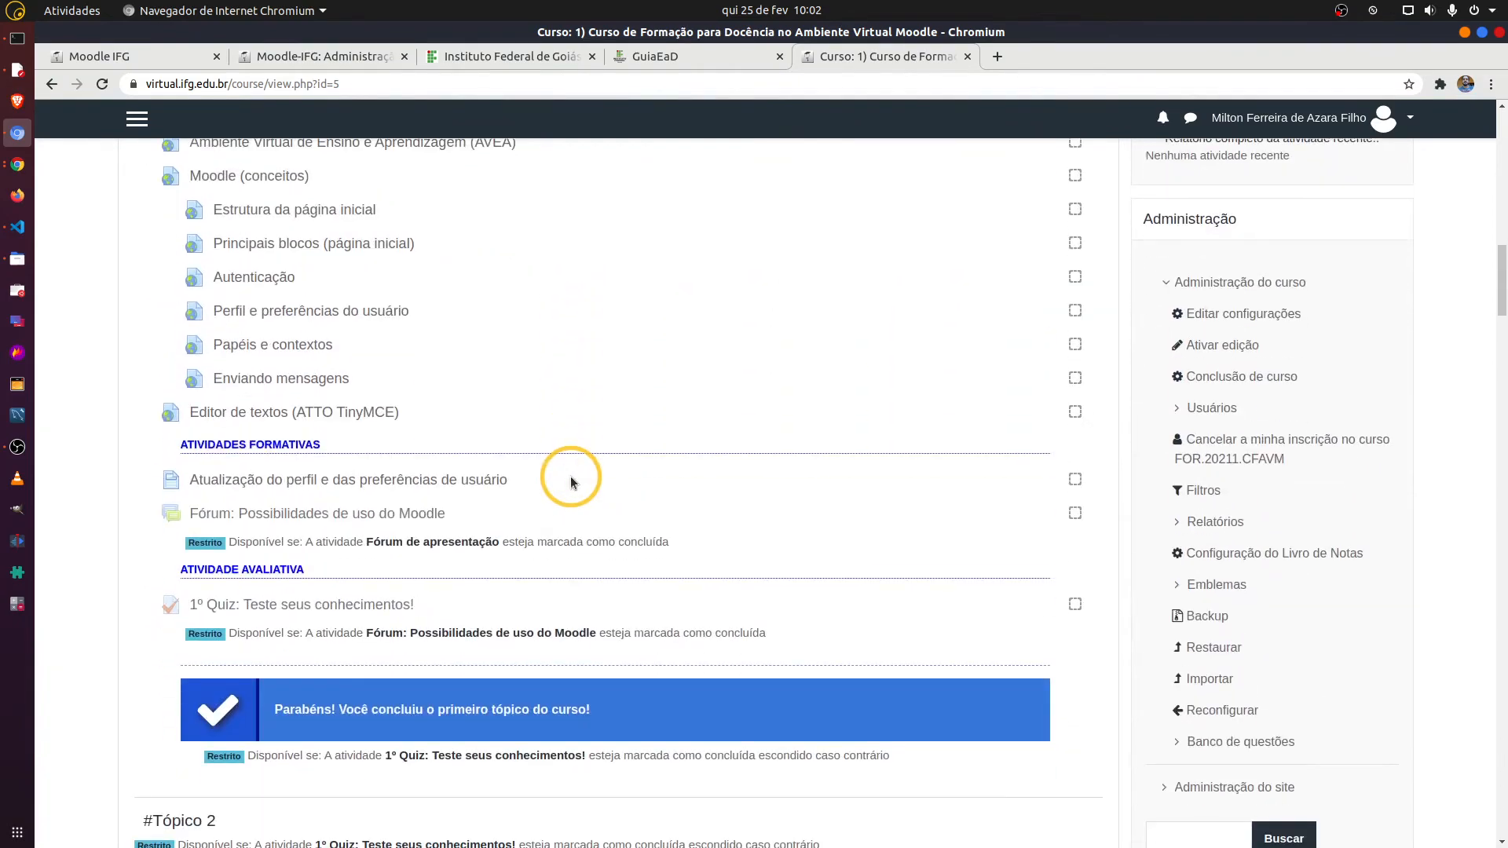
{"action": "scroll", "coordinate": [883, 512], "scroll_direction": "up", "scroll_amount": 10}
{"action": "scroll", "coordinate": [887, 514], "scroll_direction": "up", "scroll_amount": 10}
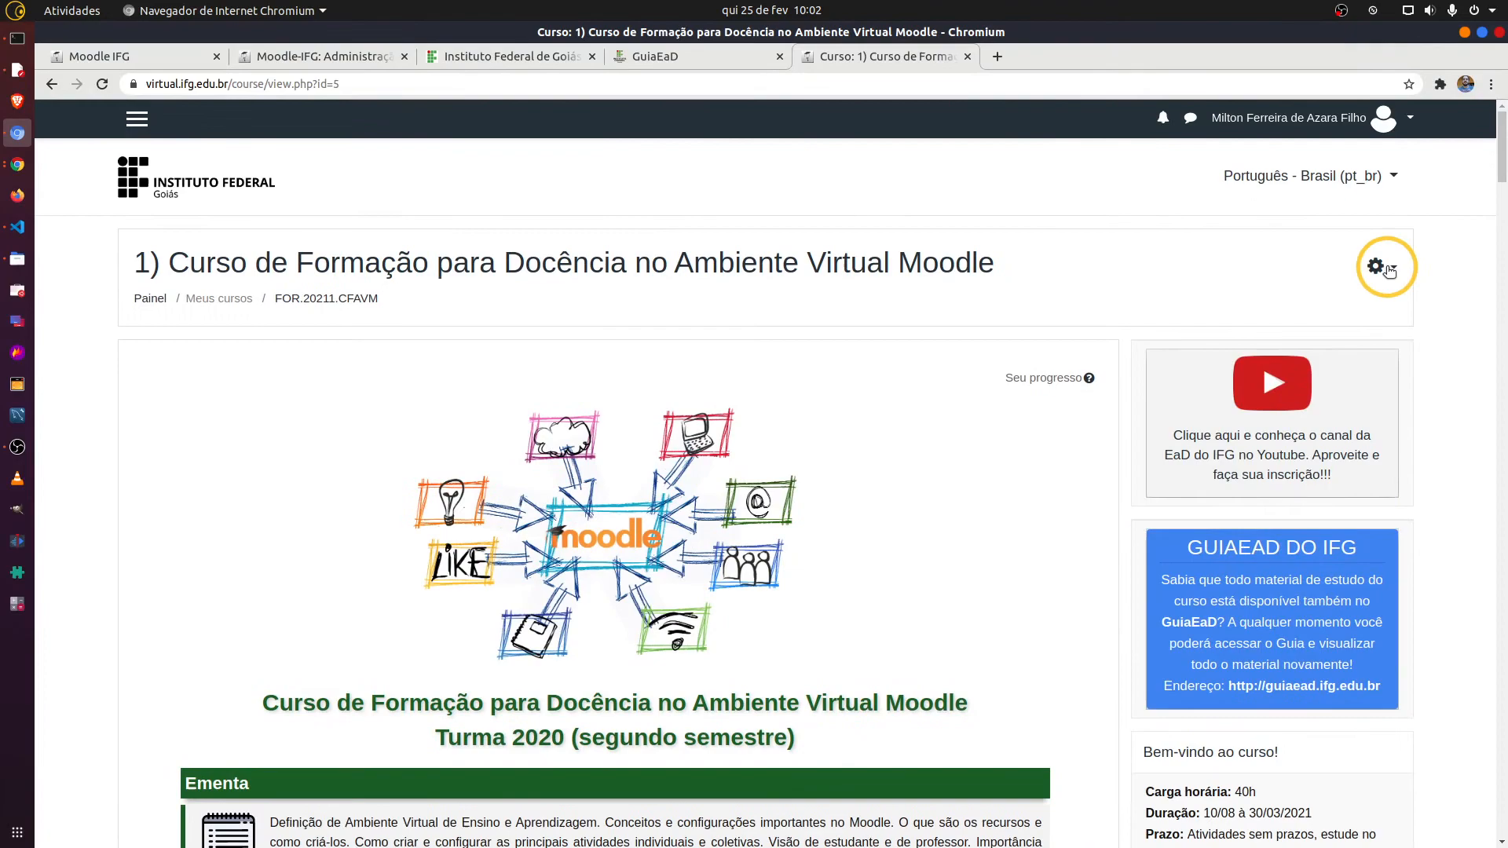
{"action": "left_click", "coordinate": [1388, 271]}
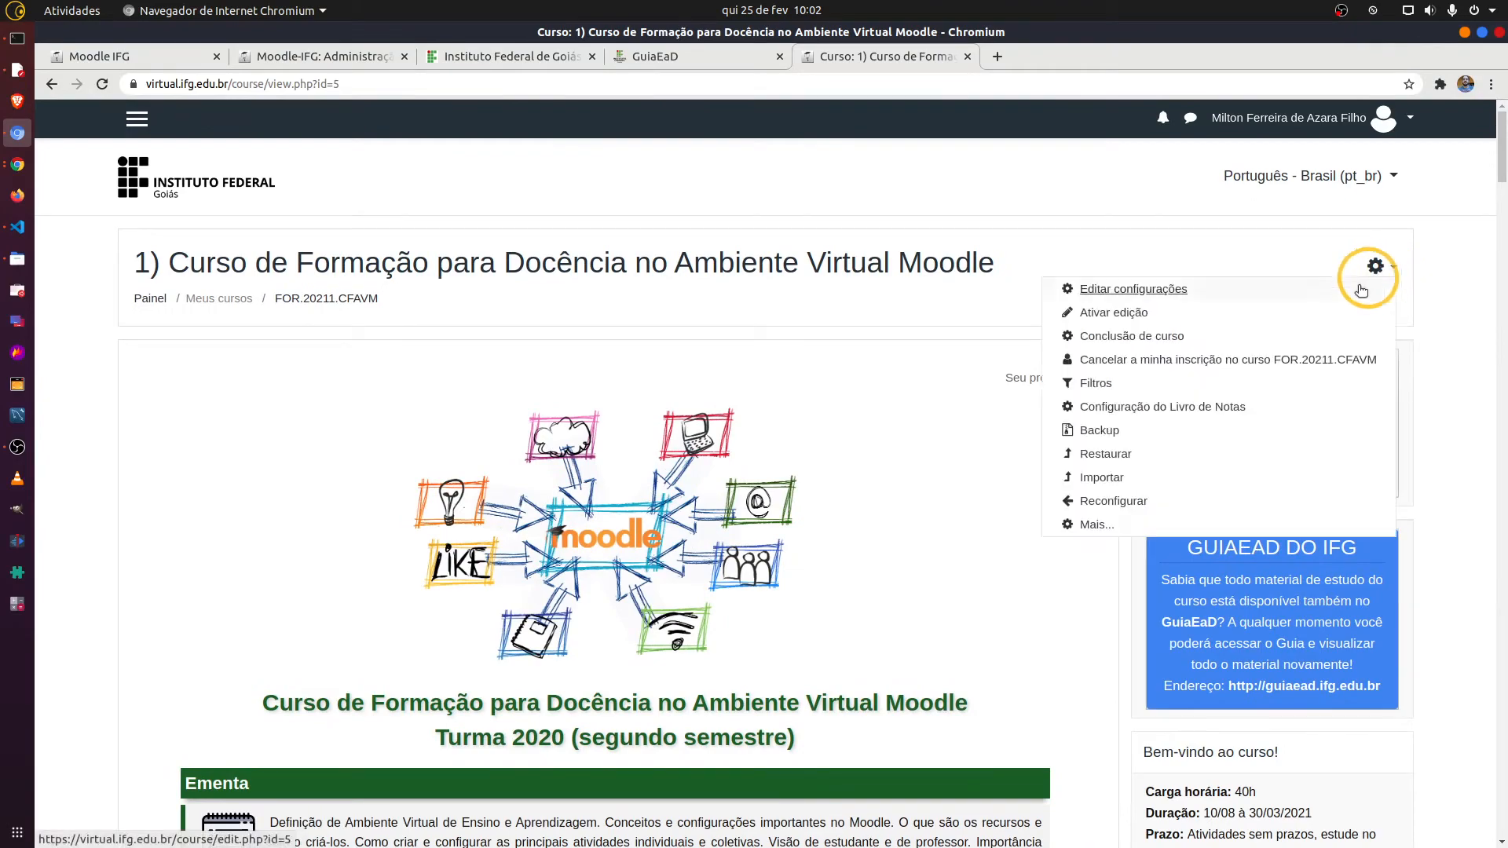
{"action": "left_click", "coordinate": [1153, 314]}
- Open the settings of #Tópico 2 and expand its access restrictions to examine the 1º Quiz completion condition
{"action": "scroll", "coordinate": [729, 484], "scroll_direction": "down", "scroll_amount": 7}
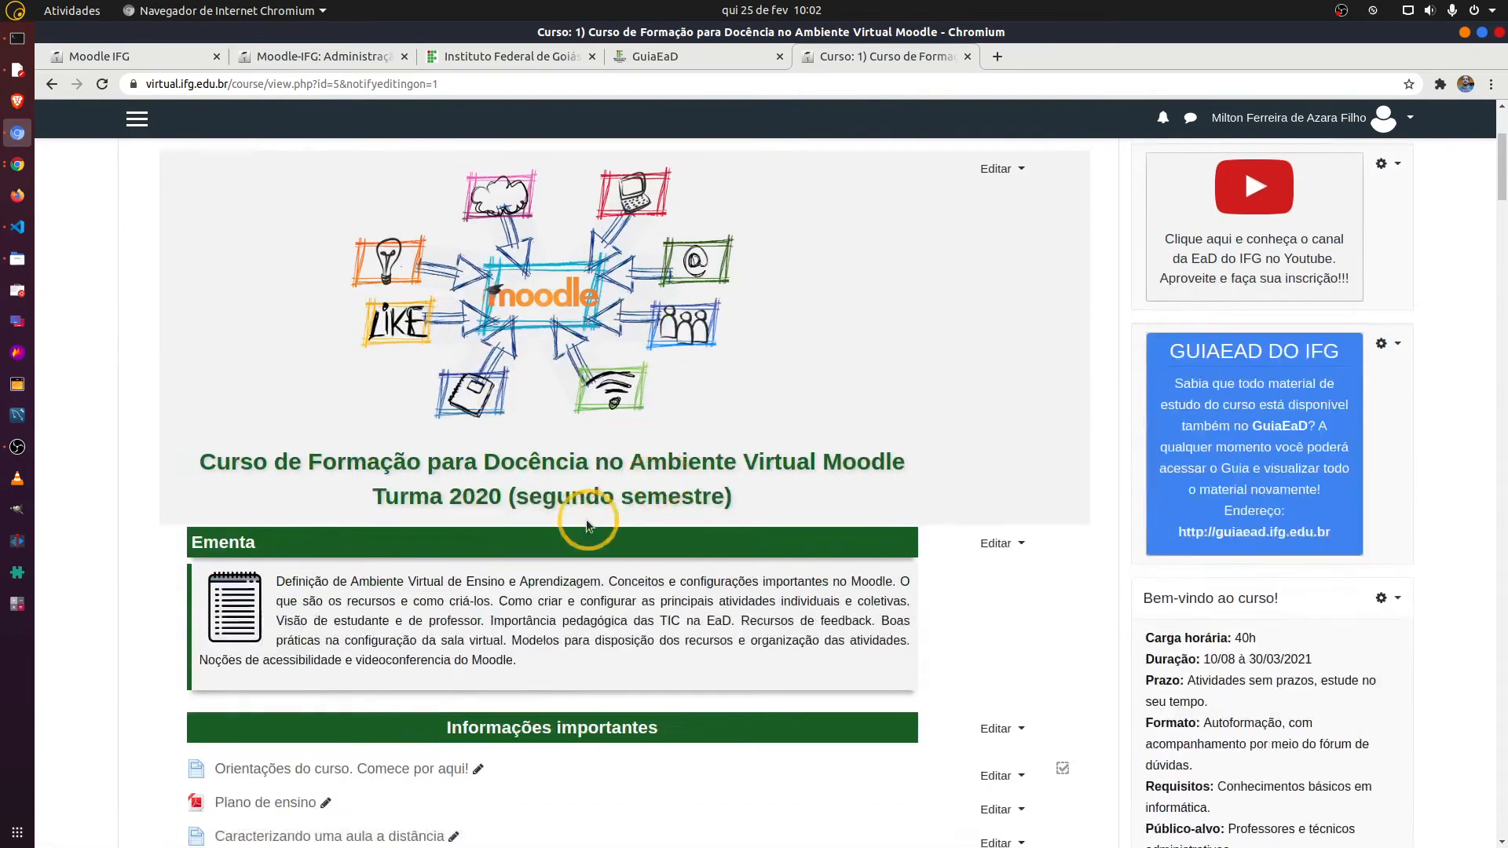
{"action": "left_click_drag", "start_coordinate": [1497, 196], "coordinate": [1474, 339]}
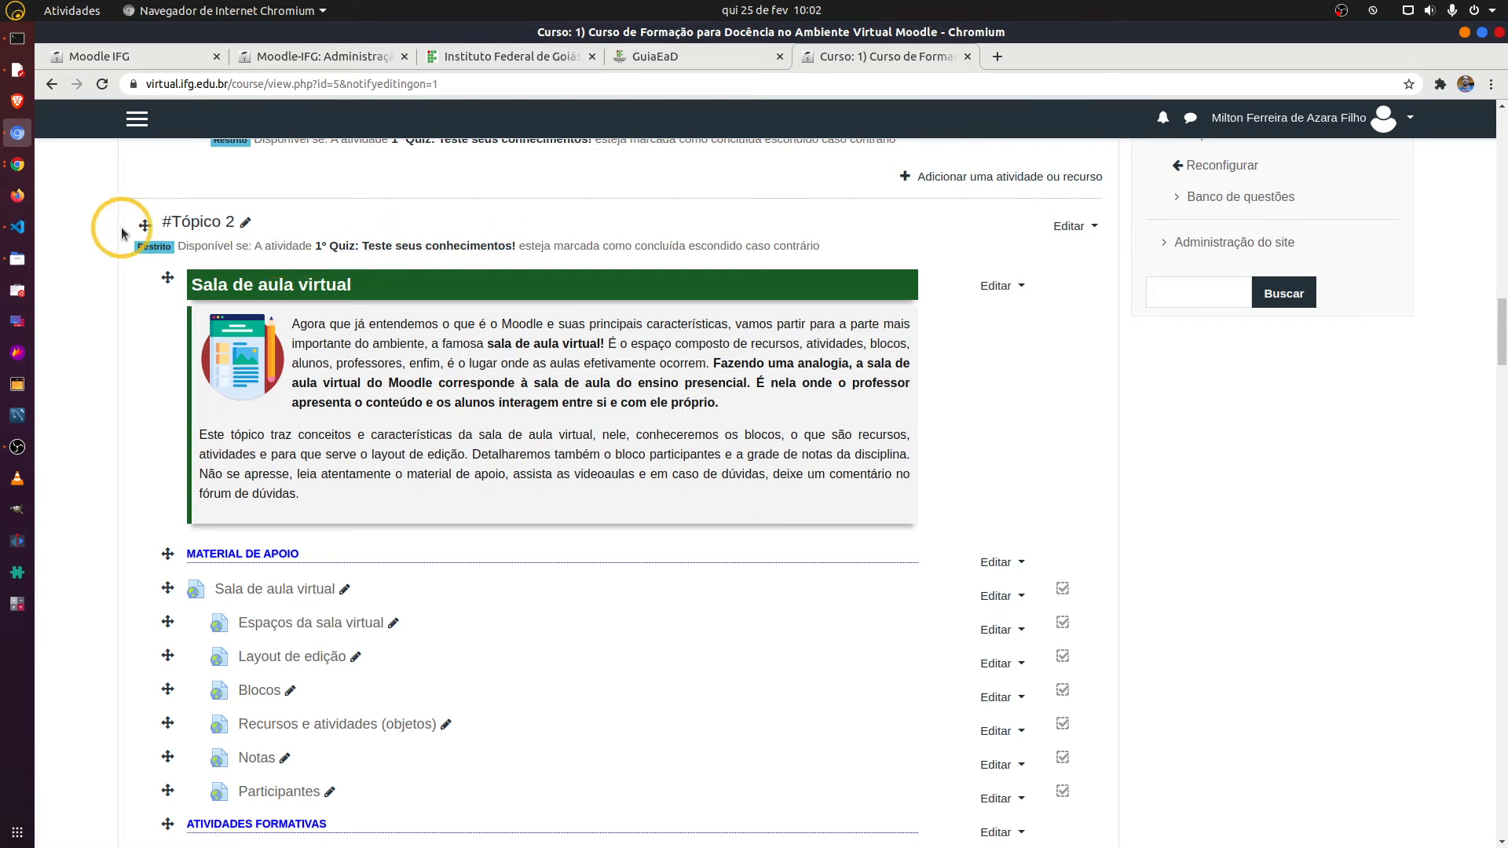
{"action": "left_click", "coordinate": [1069, 227]}
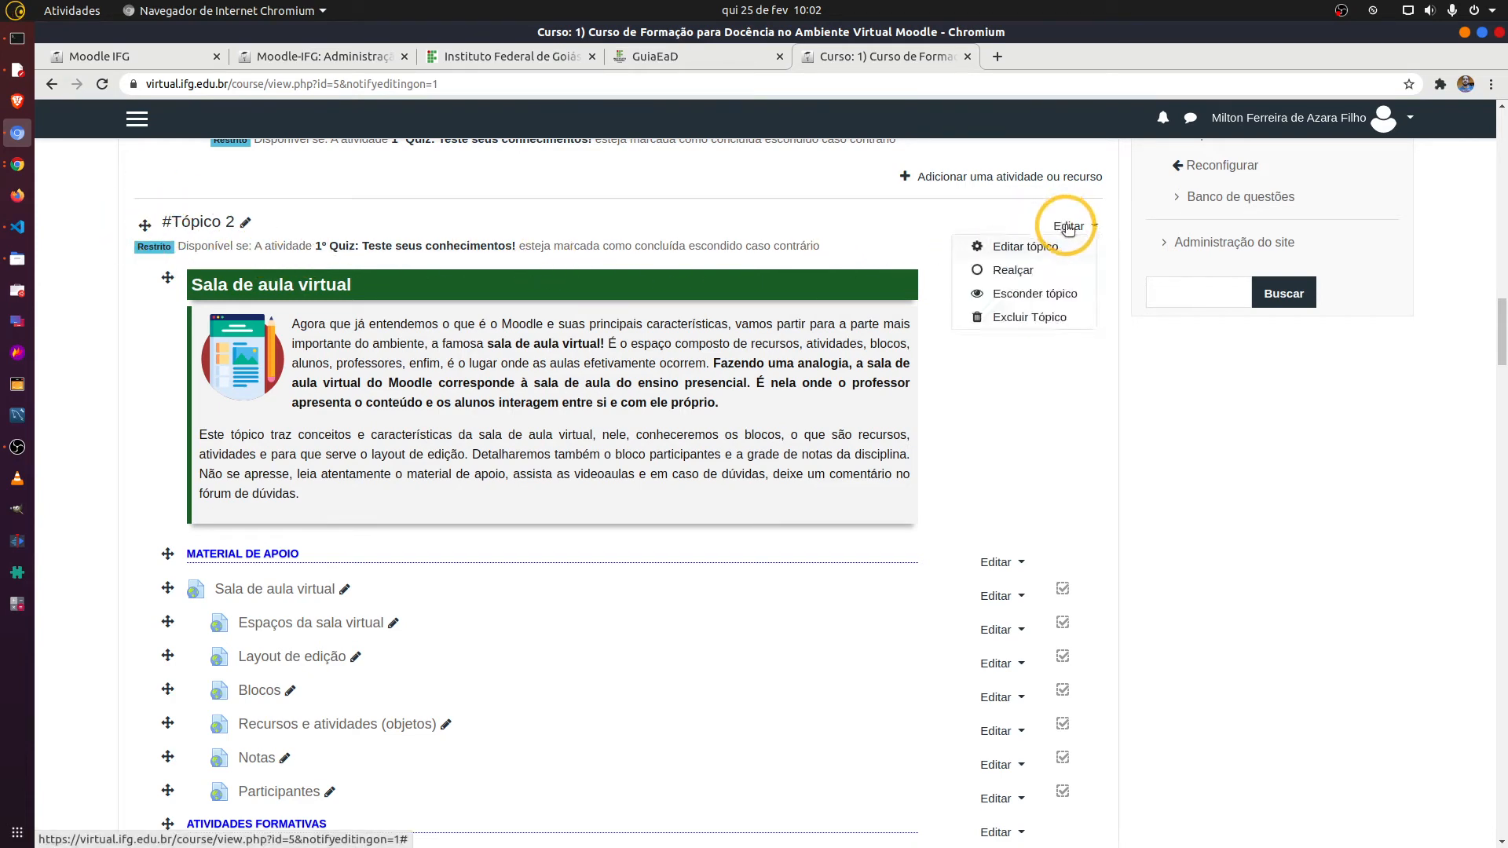
{"action": "left_click", "coordinate": [1034, 255]}
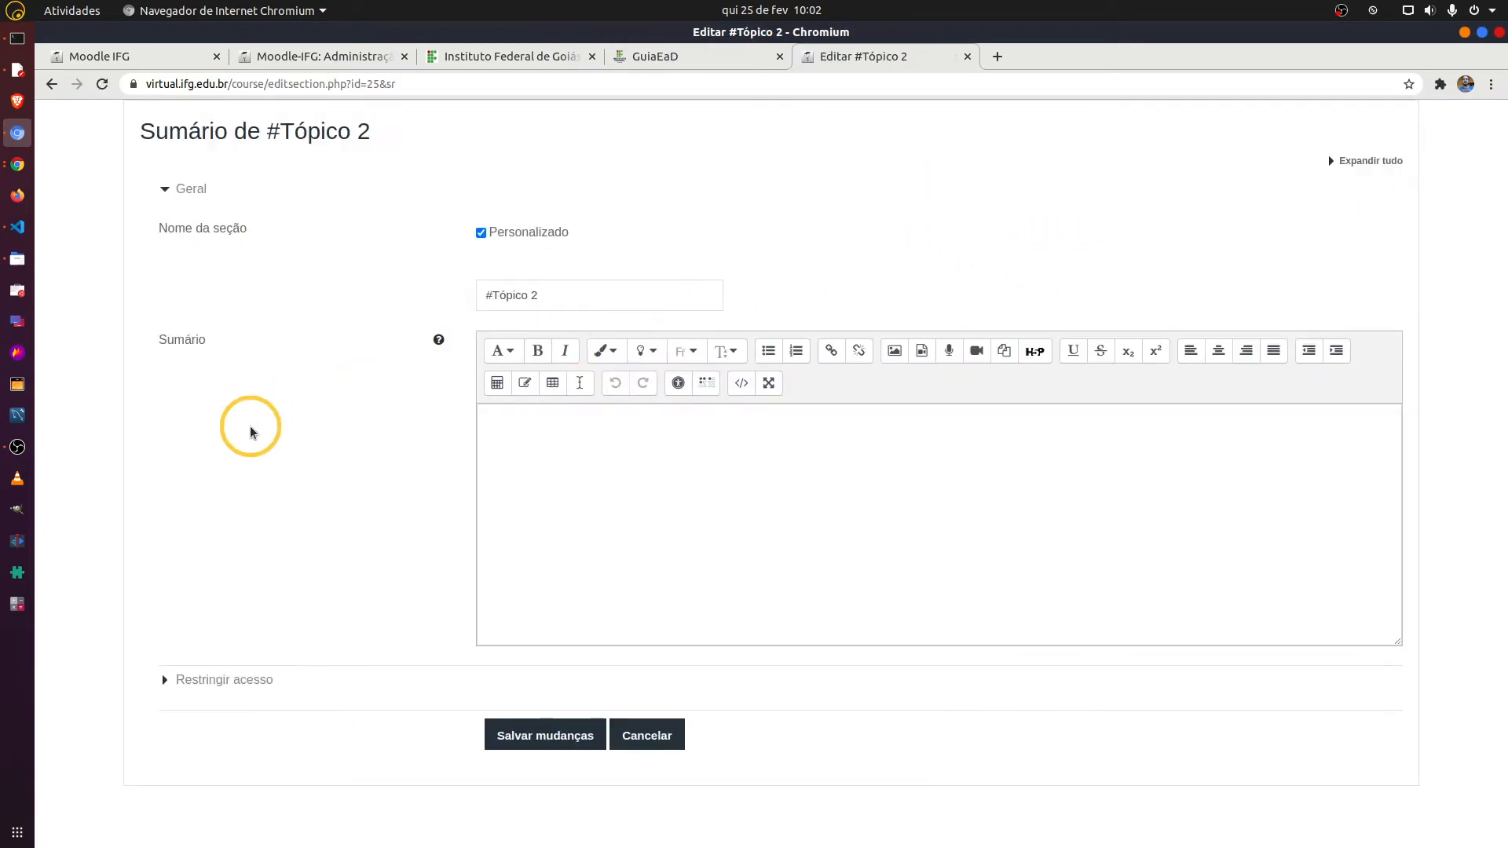
{"action": "left_click", "coordinate": [213, 680]}
{"action": "scroll", "coordinate": [274, 613], "scroll_direction": "down", "scroll_amount": 2}
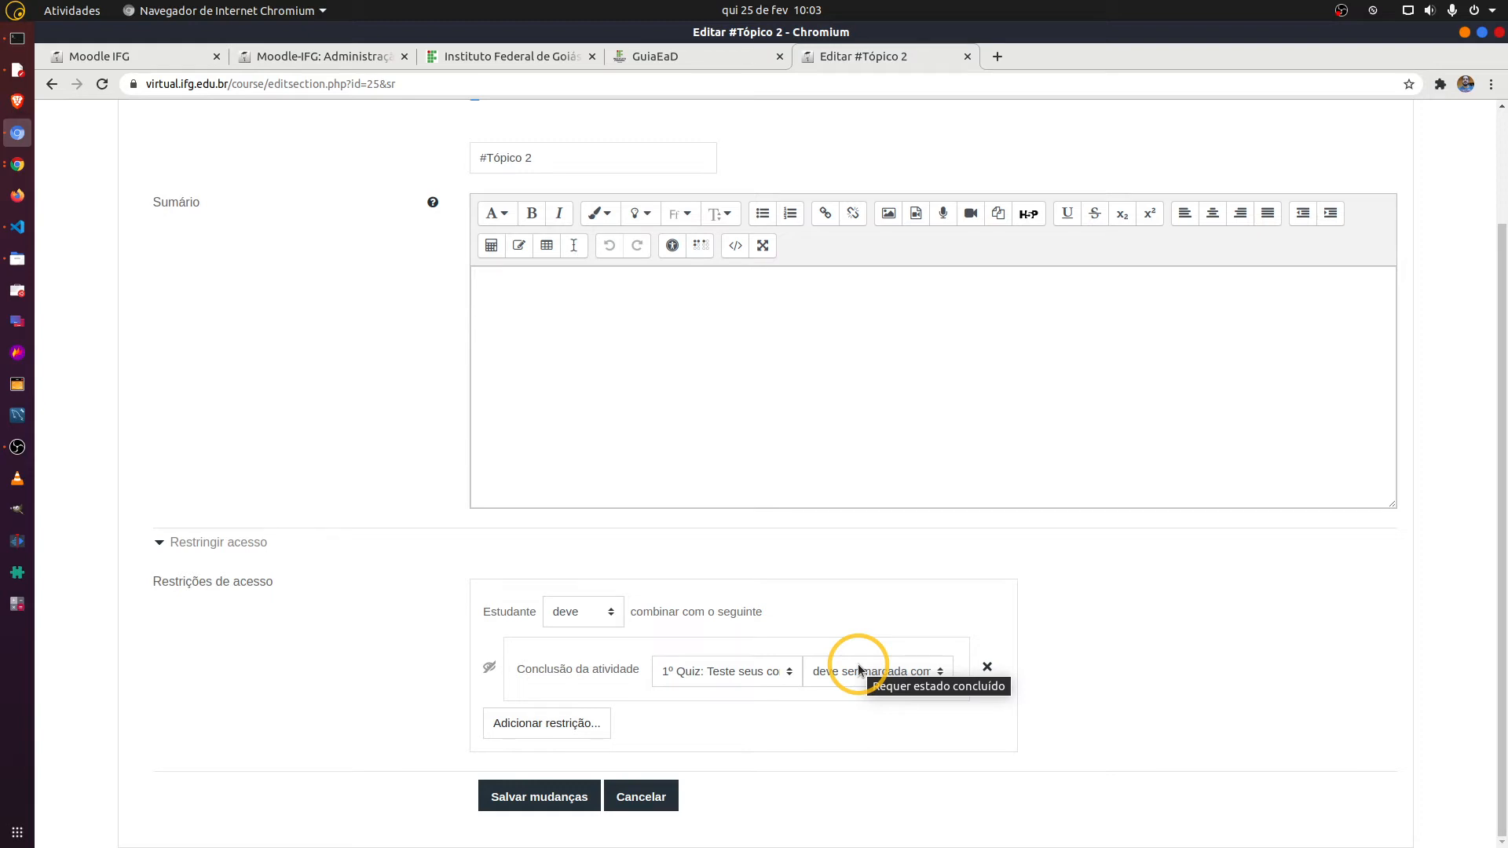
- Toggle whether #Tópico 2 is hidden when the 1º Quiz condition is unmet, switch it back, and cancel the topic edits
{"action": "left_click", "coordinate": [491, 670]}
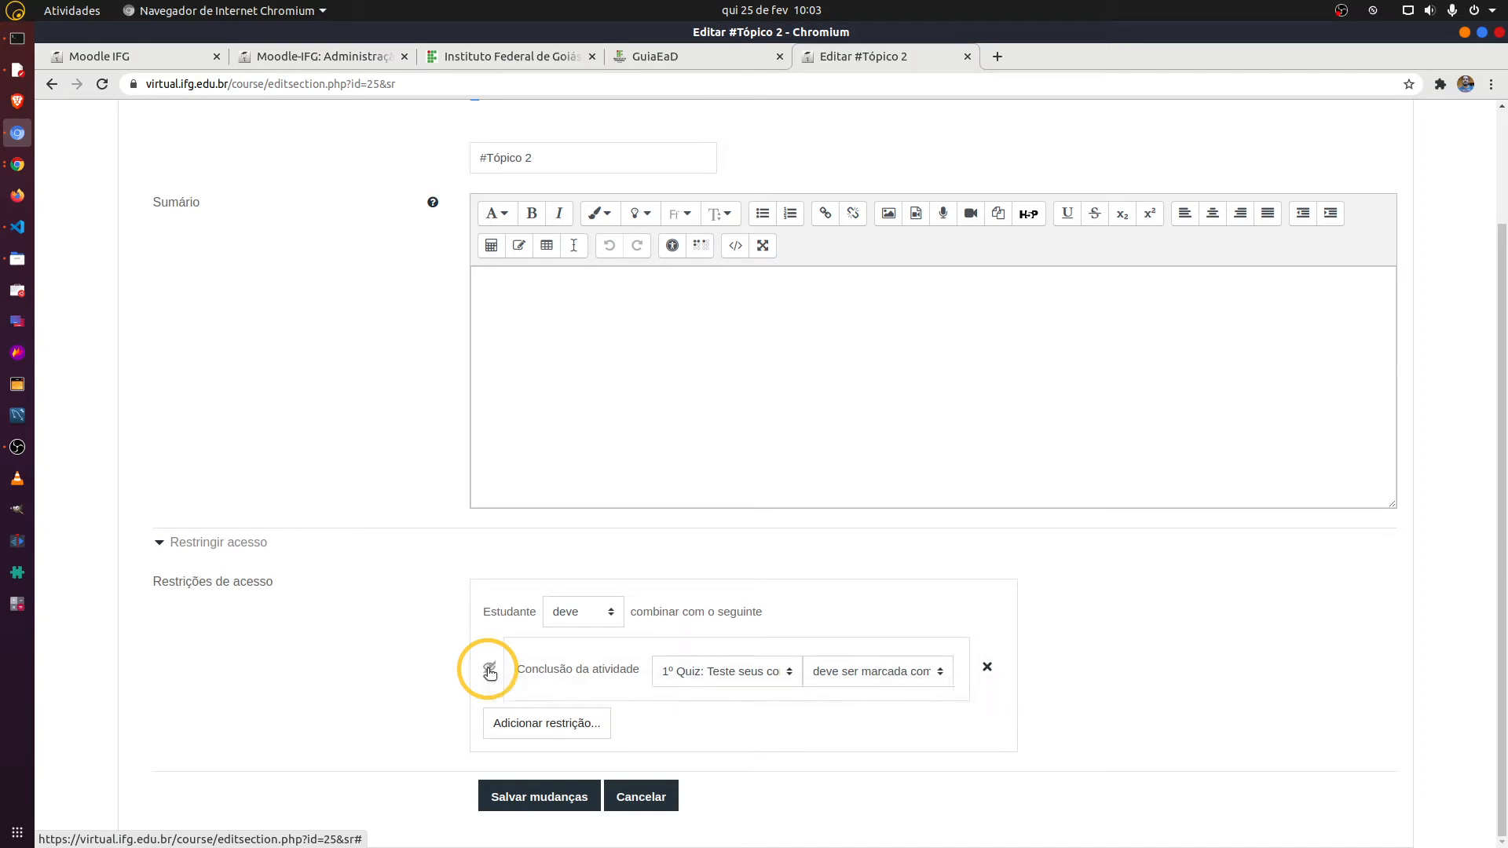
{"action": "left_click", "coordinate": [489, 670]}
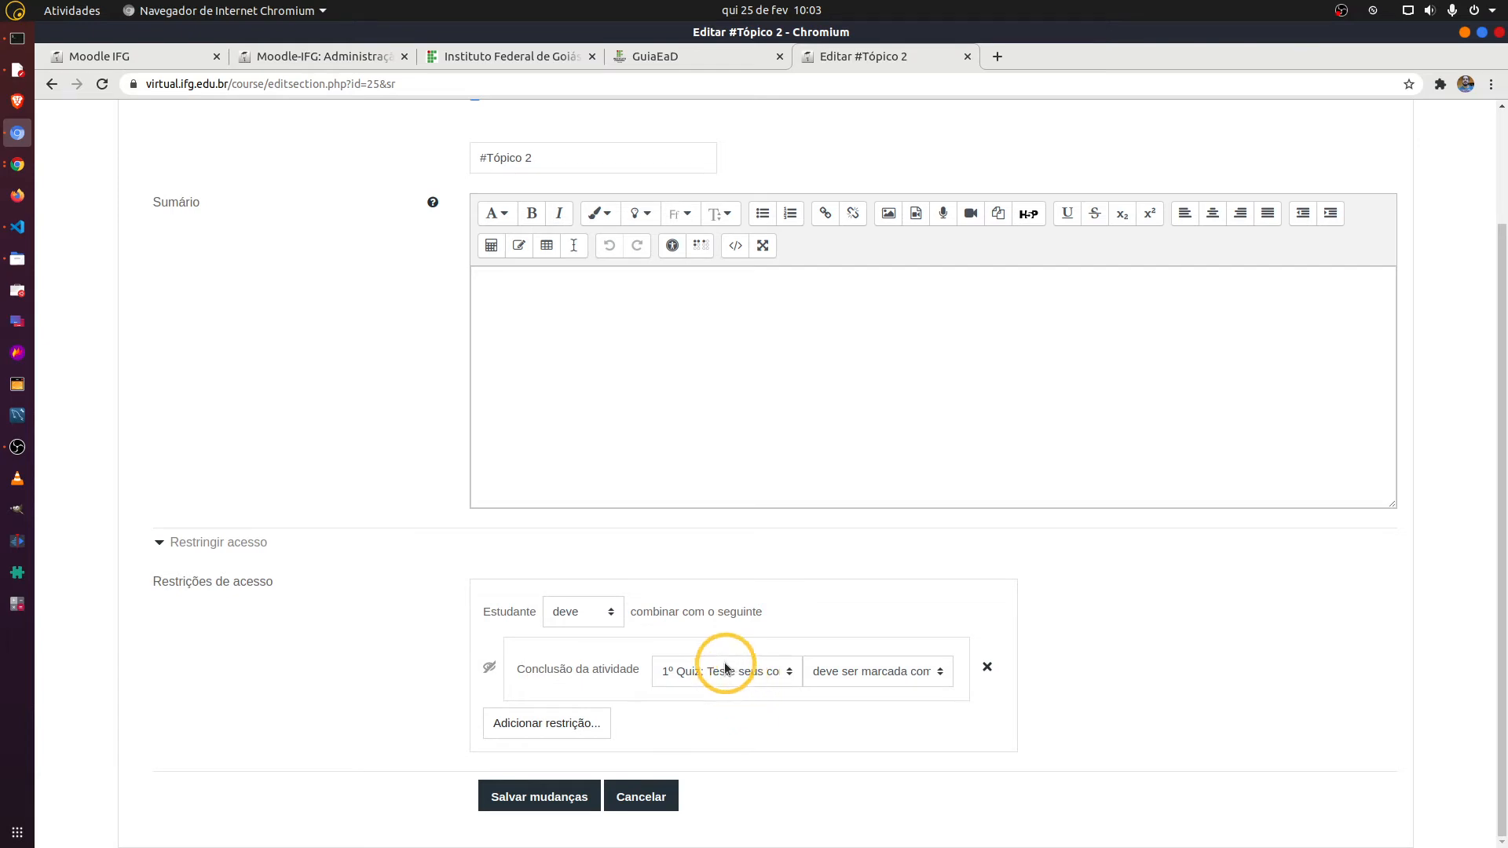
{"action": "left_click", "coordinate": [646, 797]}
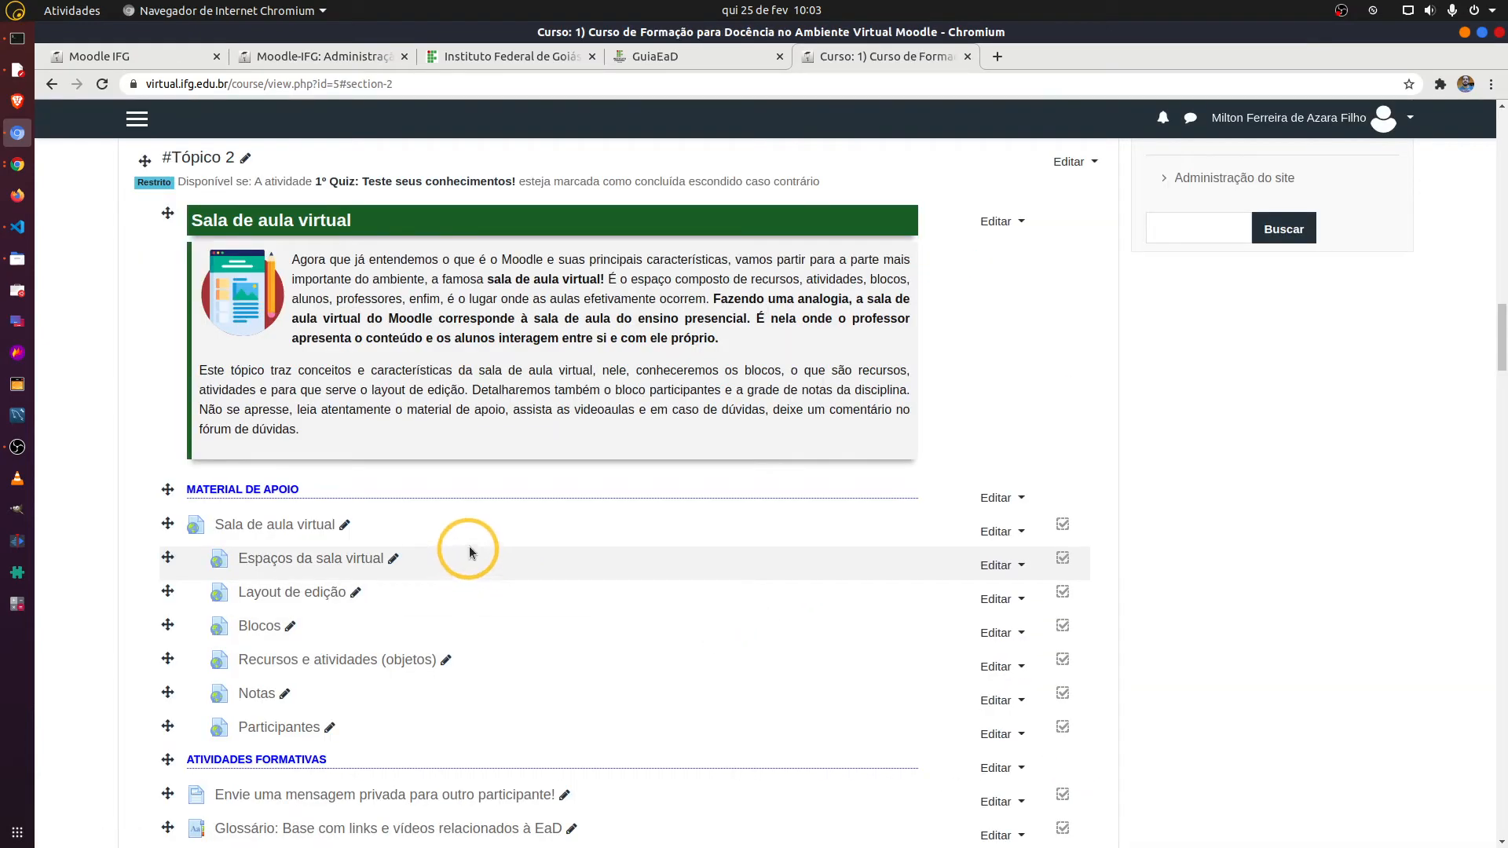
- Look over the #Tópico 2 activities and open the settings of Glossário: Base com links e vídeos relacionados à EaD
{"action": "scroll", "coordinate": [469, 545], "scroll_direction": "down", "scroll_amount": 5}
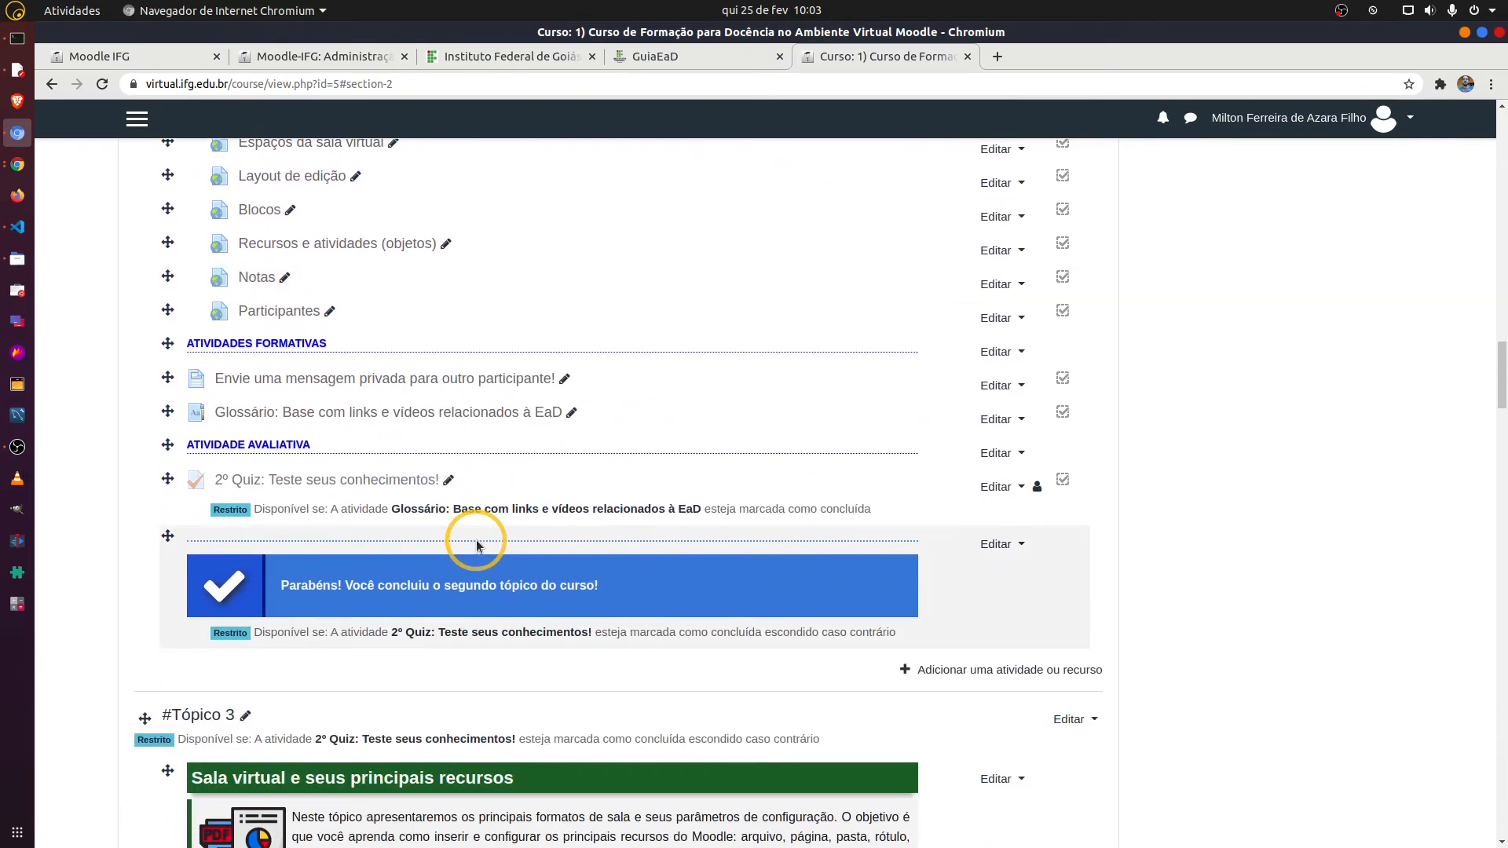
{"action": "scroll", "coordinate": [476, 545], "scroll_direction": "up", "scroll_amount": 2}
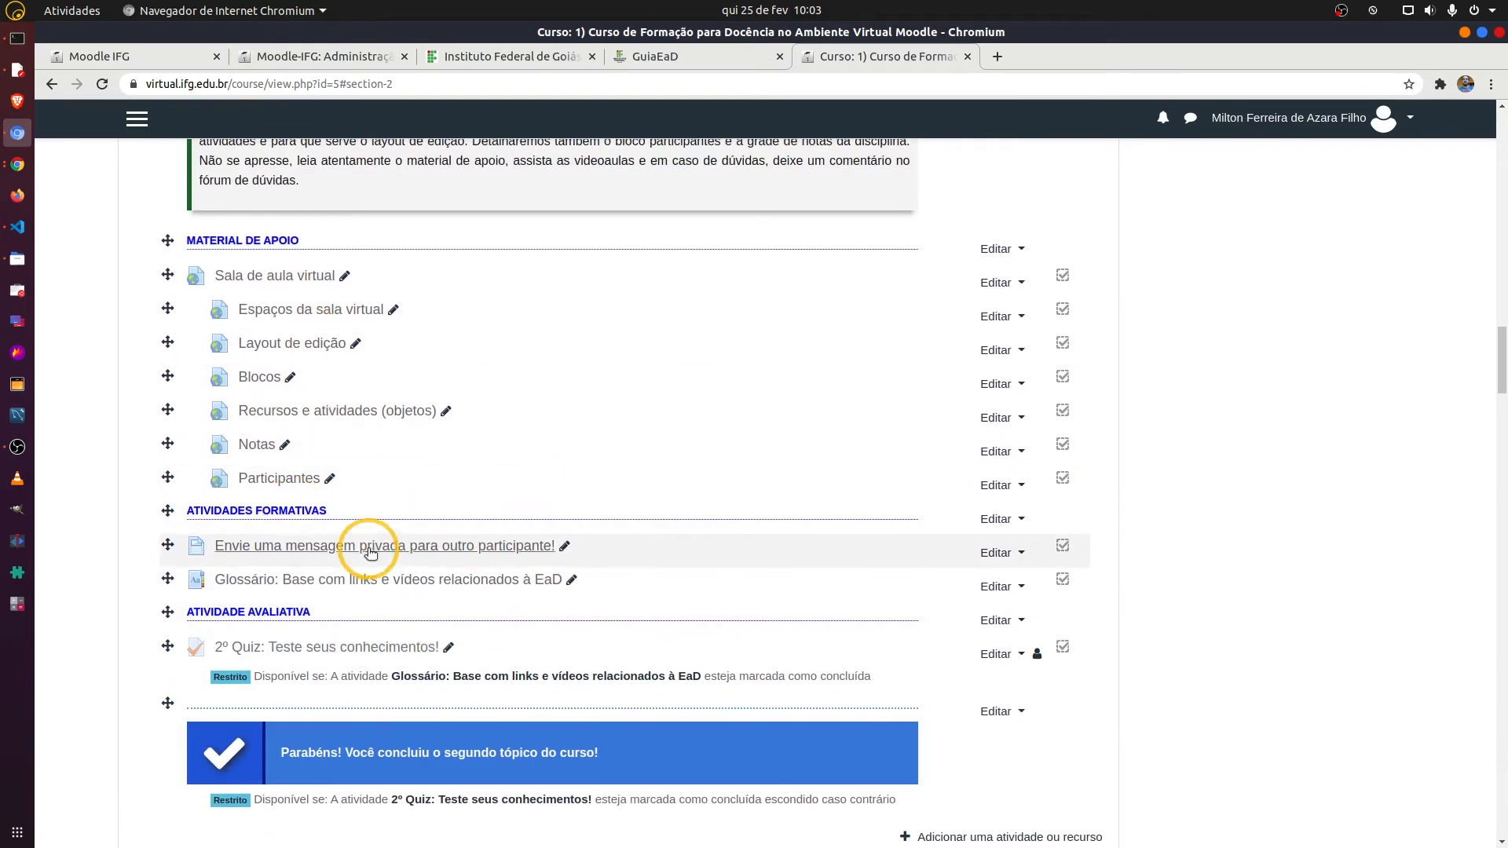
{"action": "scroll", "coordinate": [370, 553], "scroll_direction": "up", "scroll_amount": 5}
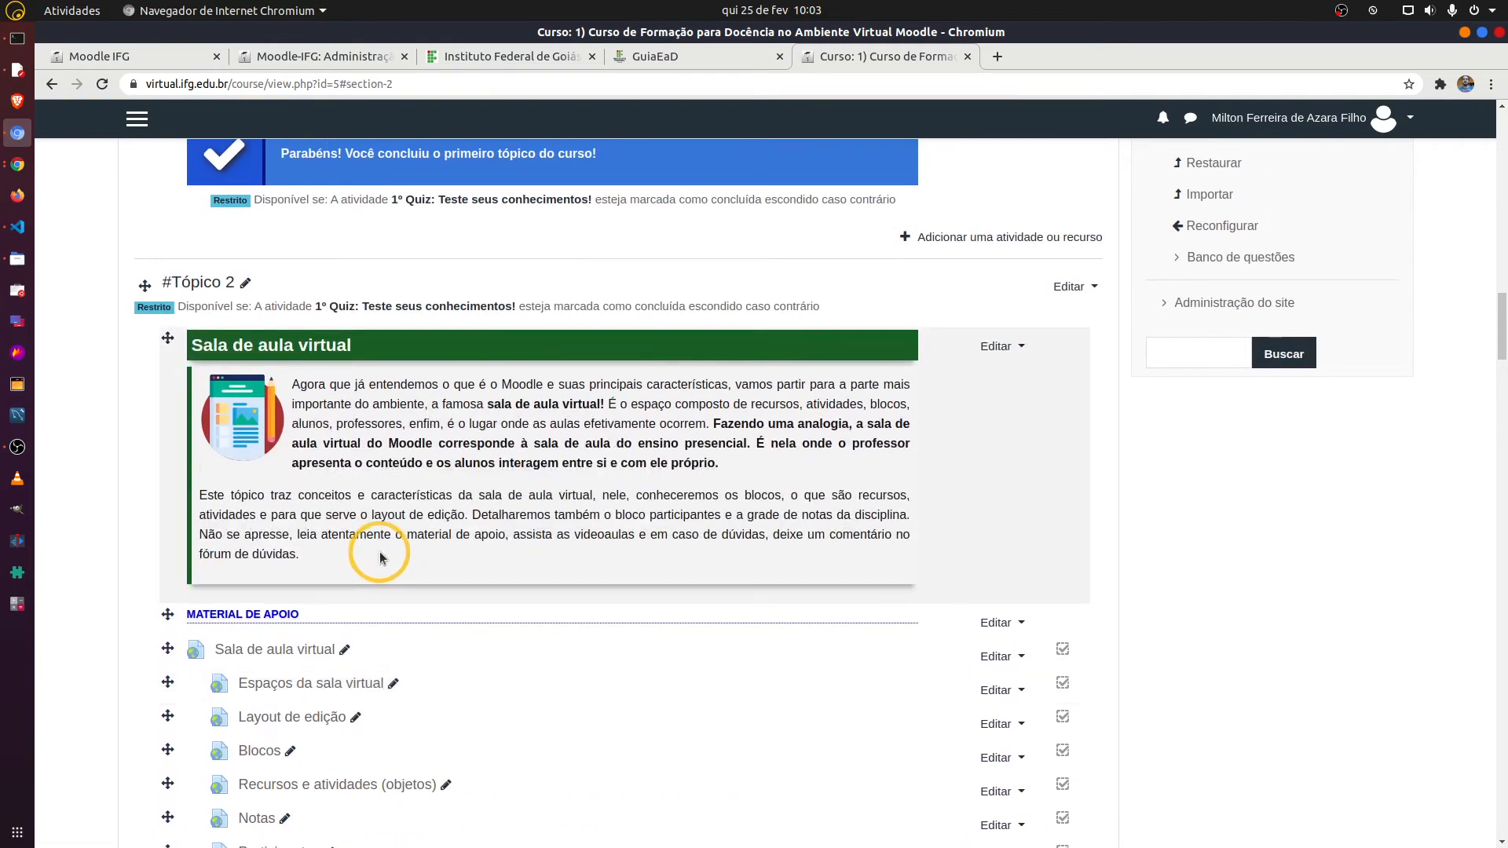
{"action": "scroll", "coordinate": [379, 552], "scroll_direction": "down", "scroll_amount": 5}
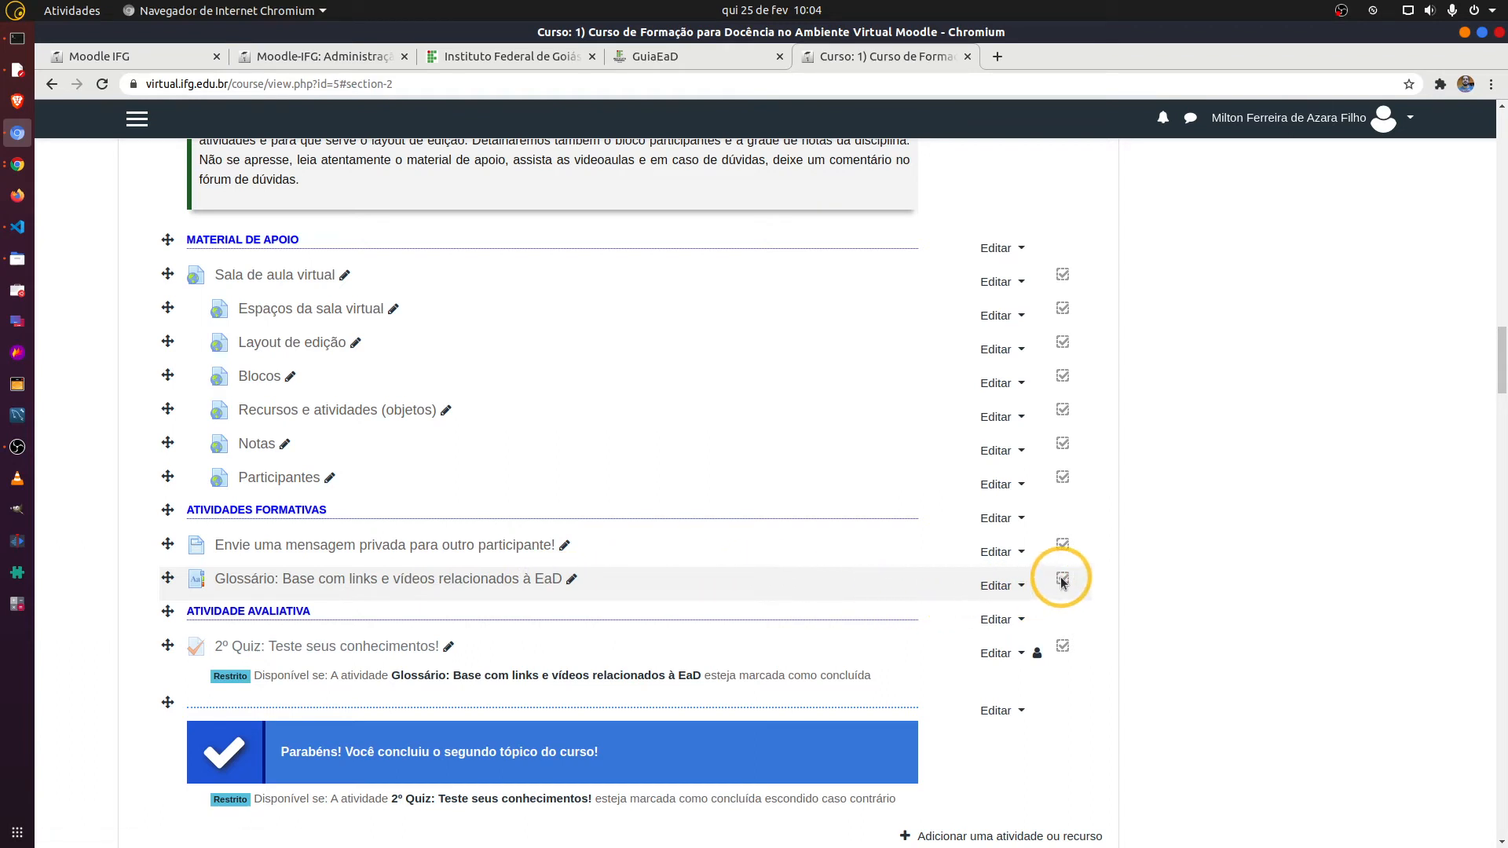
{"action": "left_click", "coordinate": [1004, 585]}
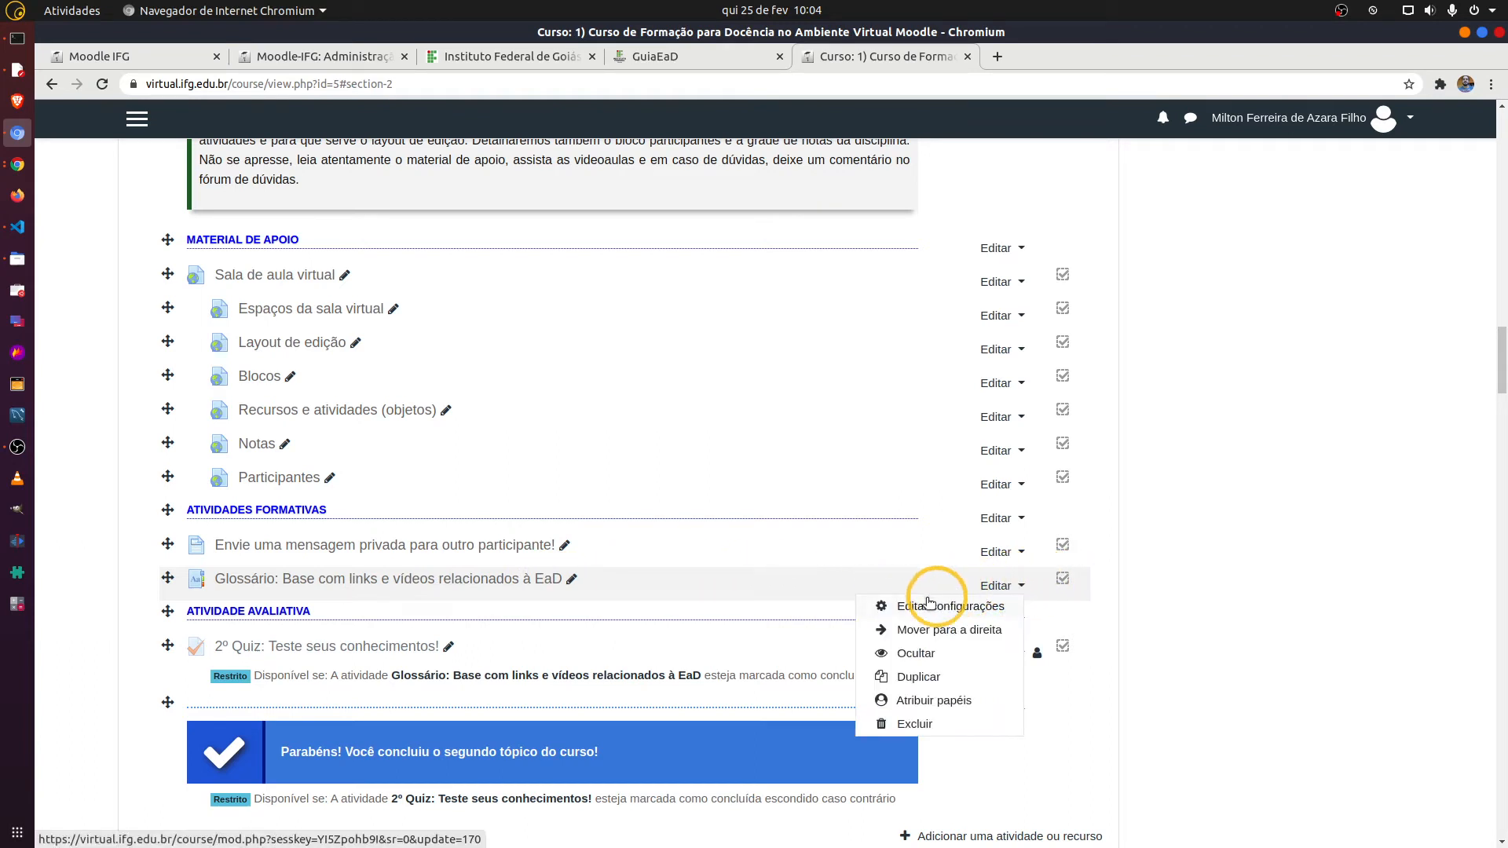
{"action": "left_click", "coordinate": [916, 612]}
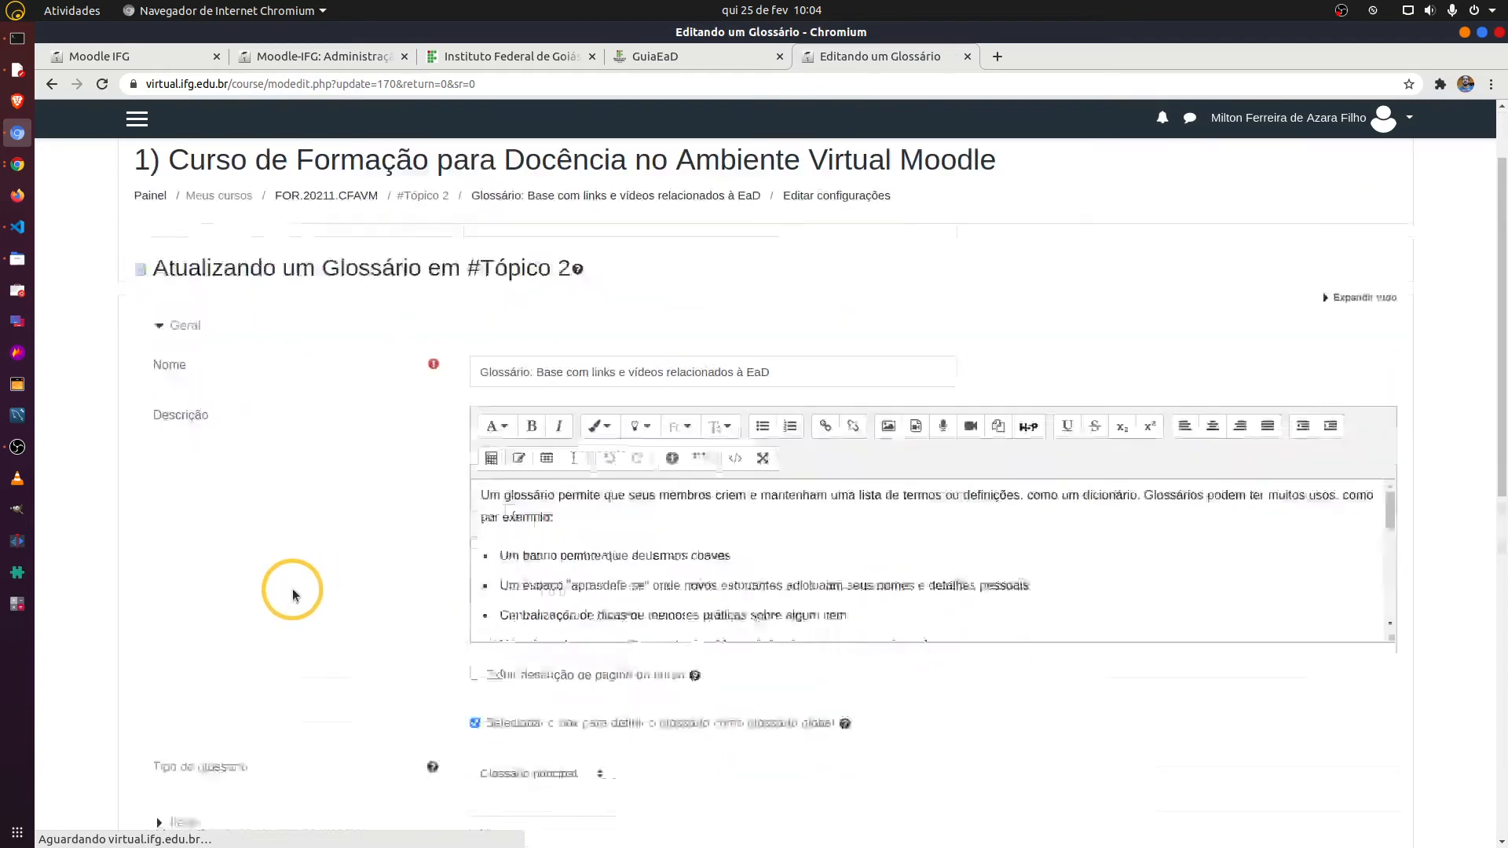
- Examine the glossary's activity completion conditions, including the required entries, and leave its settings without saving
{"action": "scroll", "coordinate": [295, 593], "scroll_direction": "down", "scroll_amount": 5}
{"action": "scroll", "coordinate": [297, 594], "scroll_direction": "down", "scroll_amount": 2}
{"action": "left_click", "coordinate": [247, 526]}
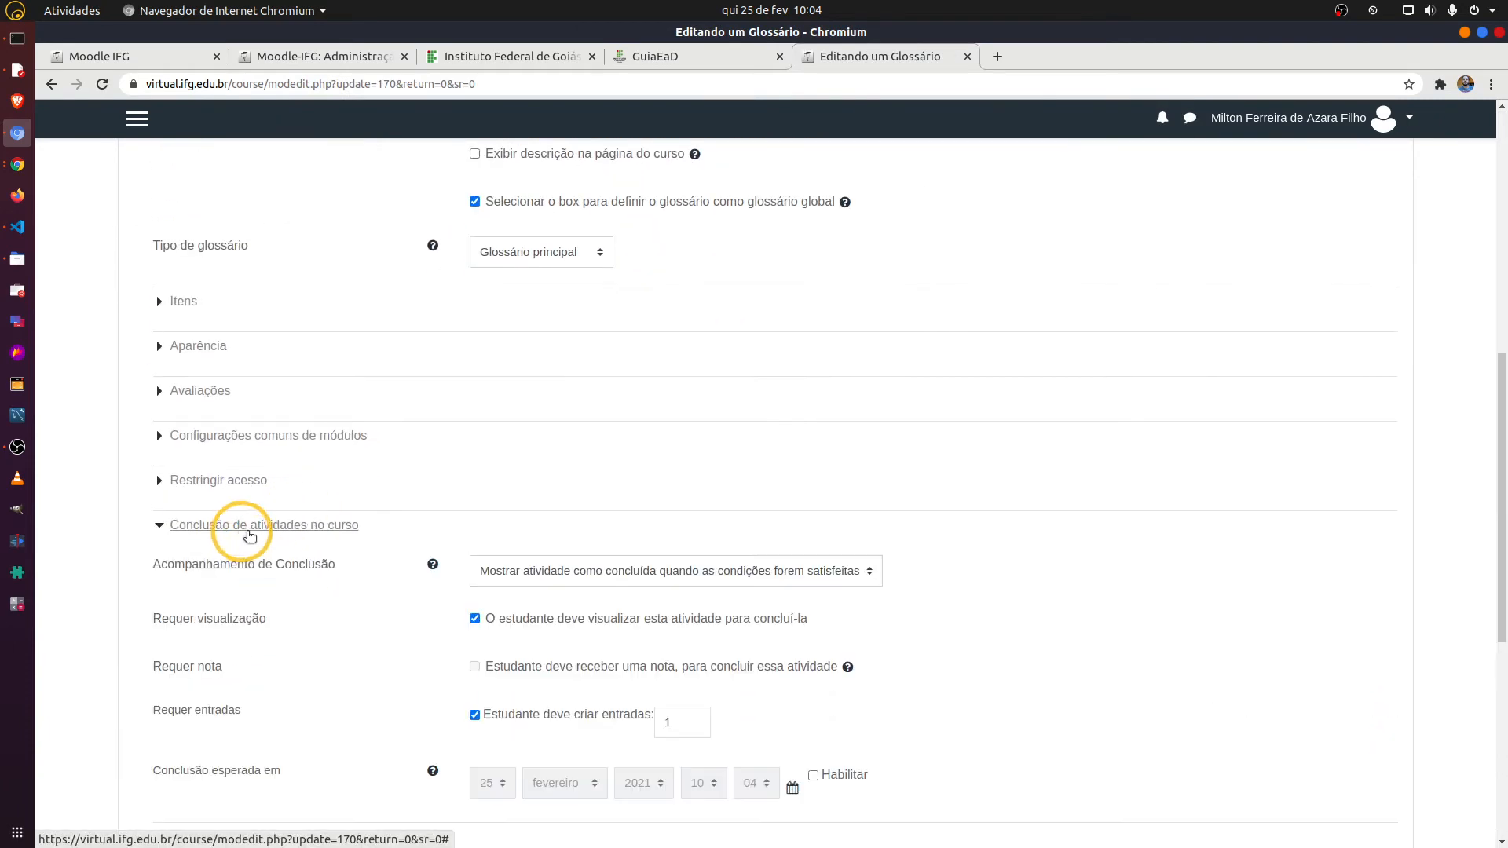
{"action": "scroll", "coordinate": [412, 577], "scroll_direction": "down", "scroll_amount": 1}
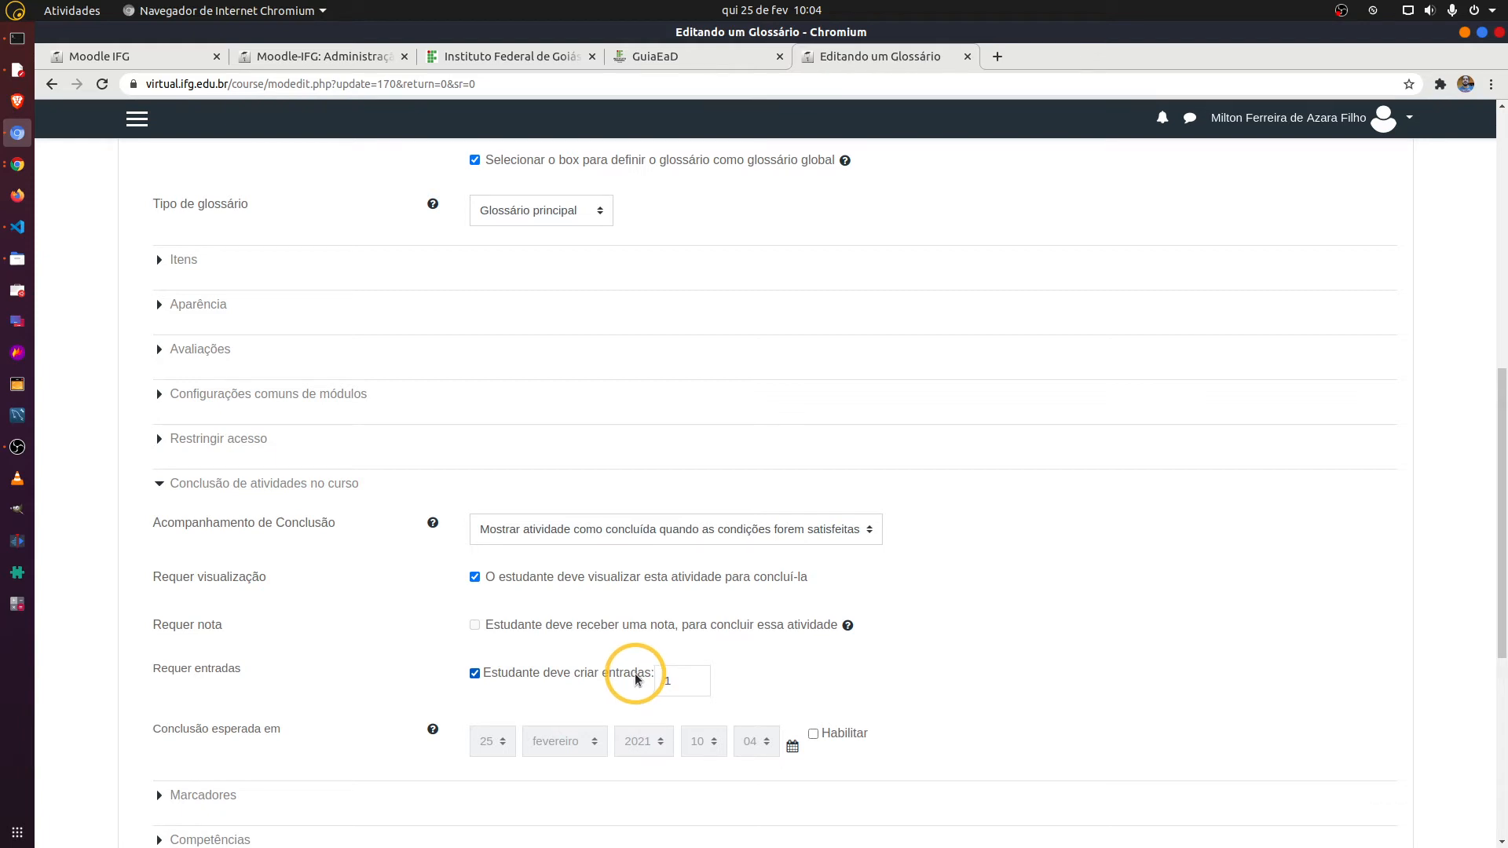
{"action": "scroll", "coordinate": [632, 684], "scroll_direction": "down", "scroll_amount": 6}
{"action": "left_click", "coordinate": [781, 657]}
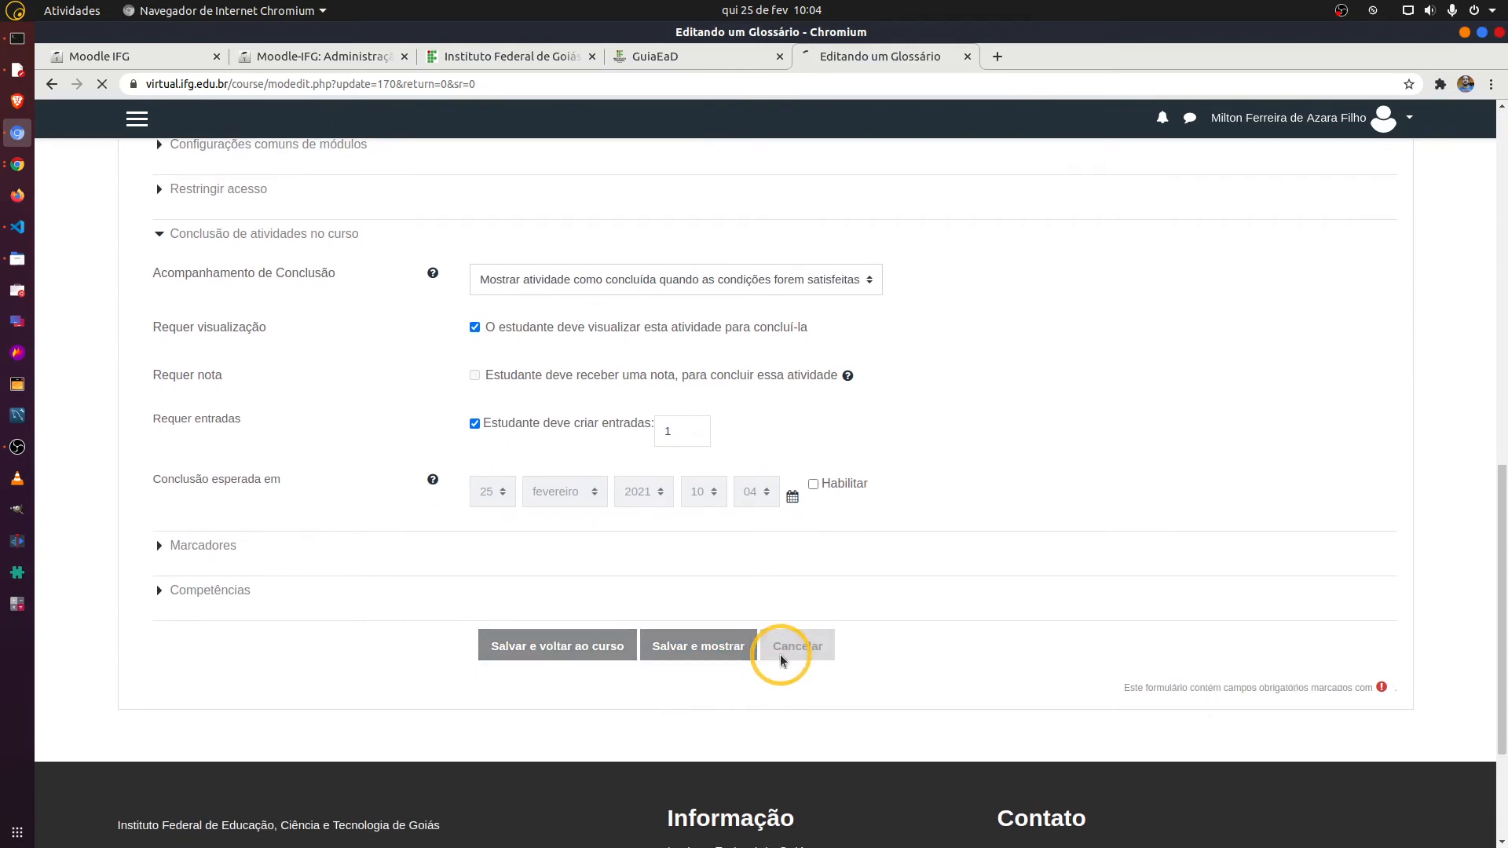
- Examine the restrictions on the 2º Quiz, the second topic's congratulations label, #Tópico 3 and the 3º Quiz
{"action": "scroll", "coordinate": [569, 685], "scroll_direction": "down", "scroll_amount": 6}
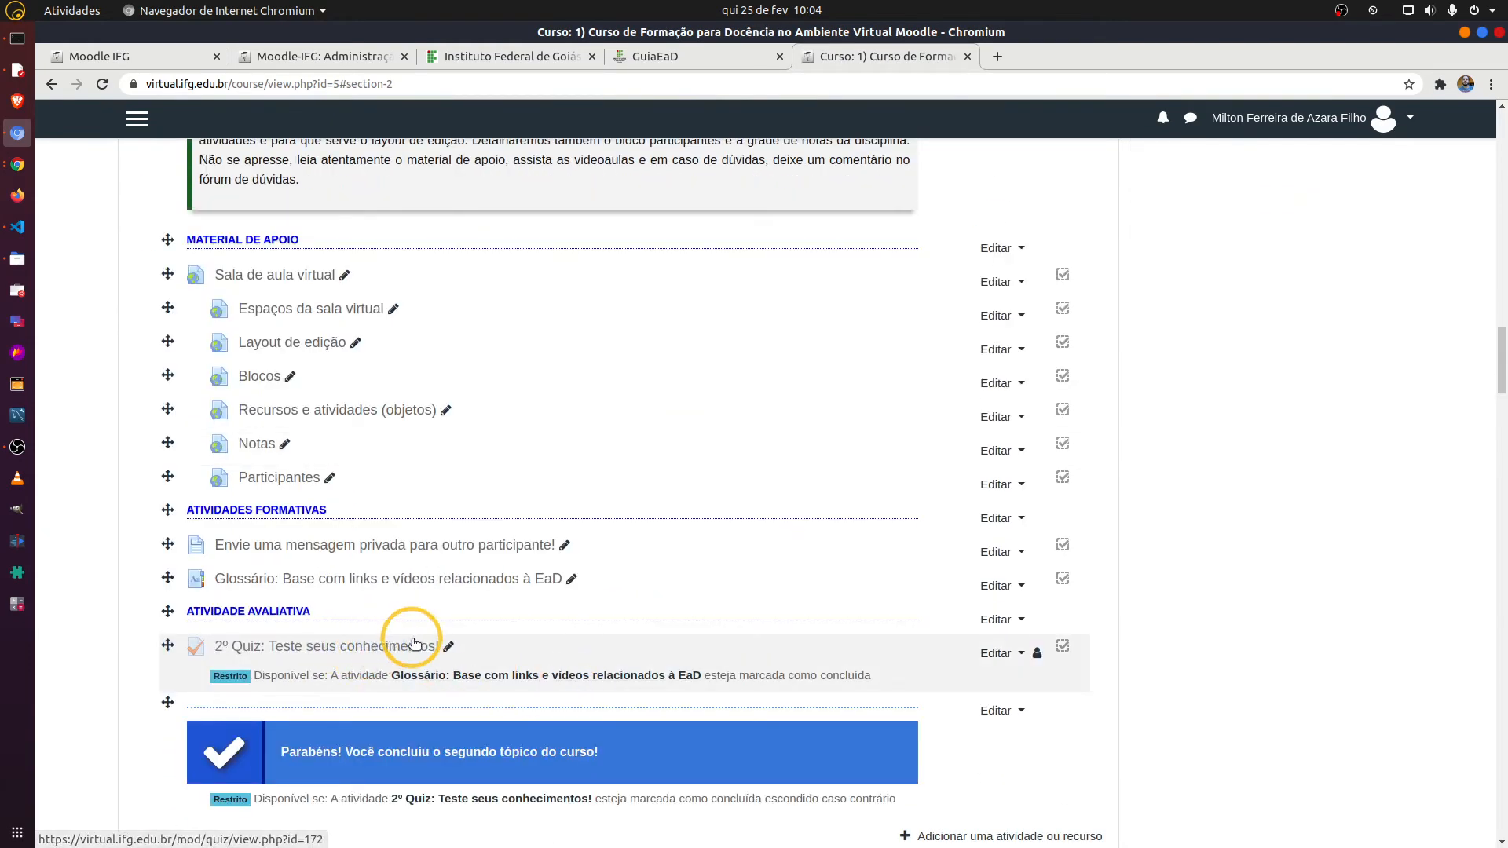
{"action": "scroll", "coordinate": [371, 662], "scroll_direction": "down", "scroll_amount": 1}
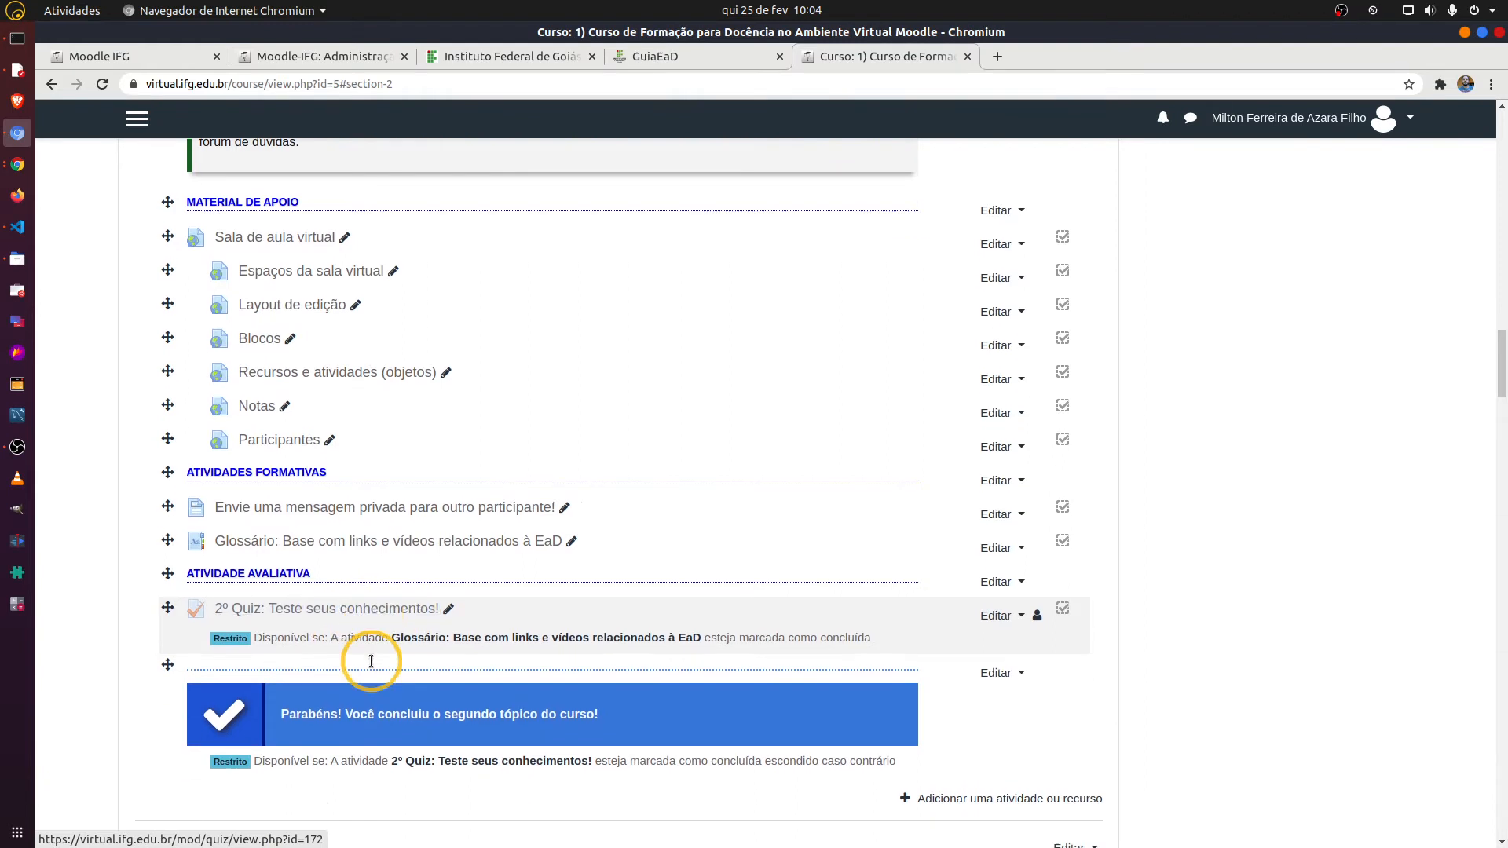
{"action": "scroll", "coordinate": [371, 662], "scroll_direction": "down", "scroll_amount": 3}
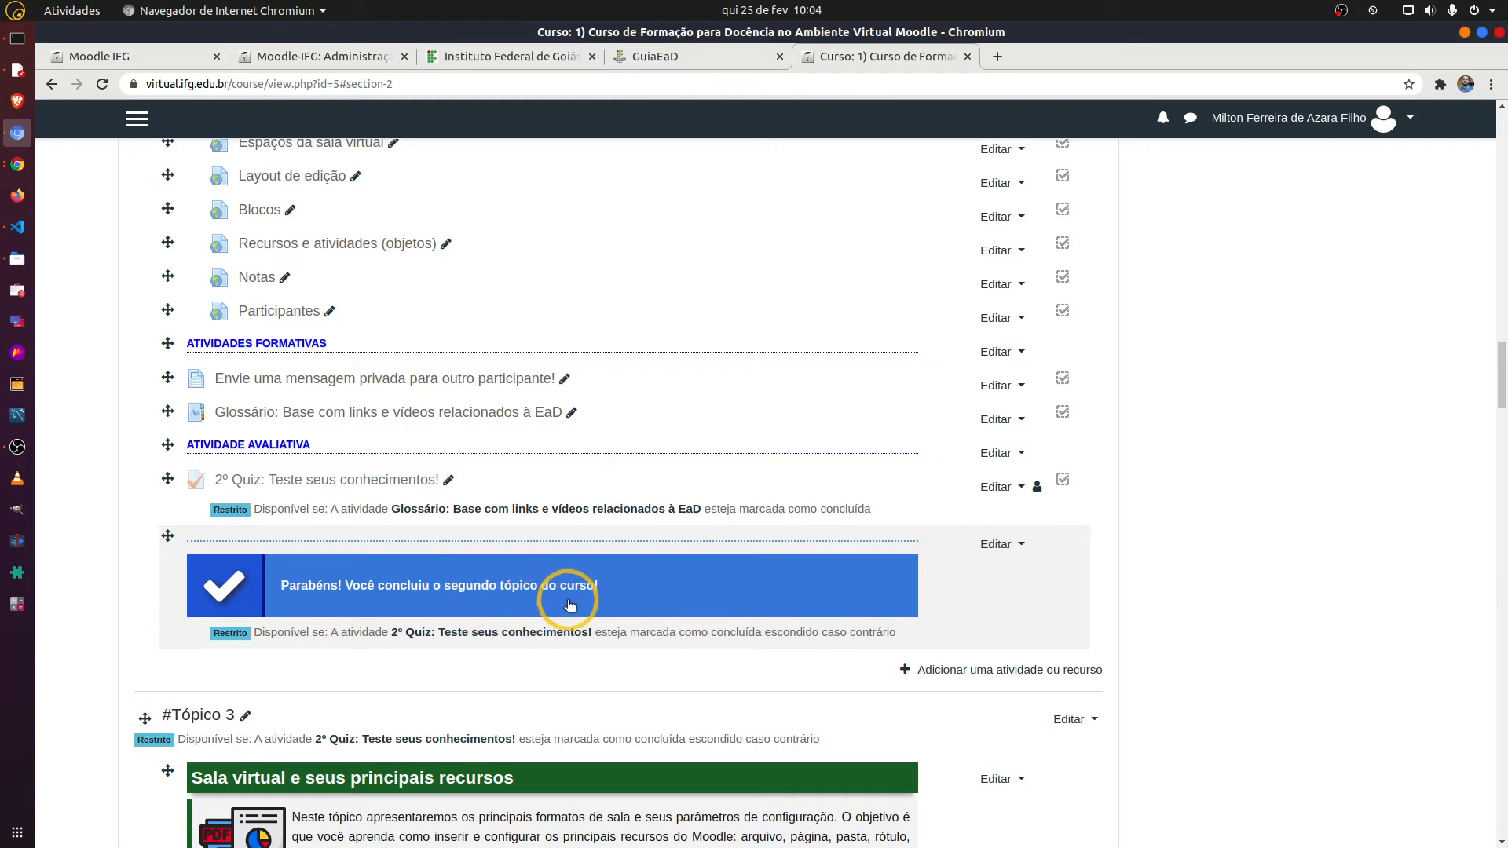
{"action": "scroll", "coordinate": [570, 605], "scroll_direction": "down", "scroll_amount": 4}
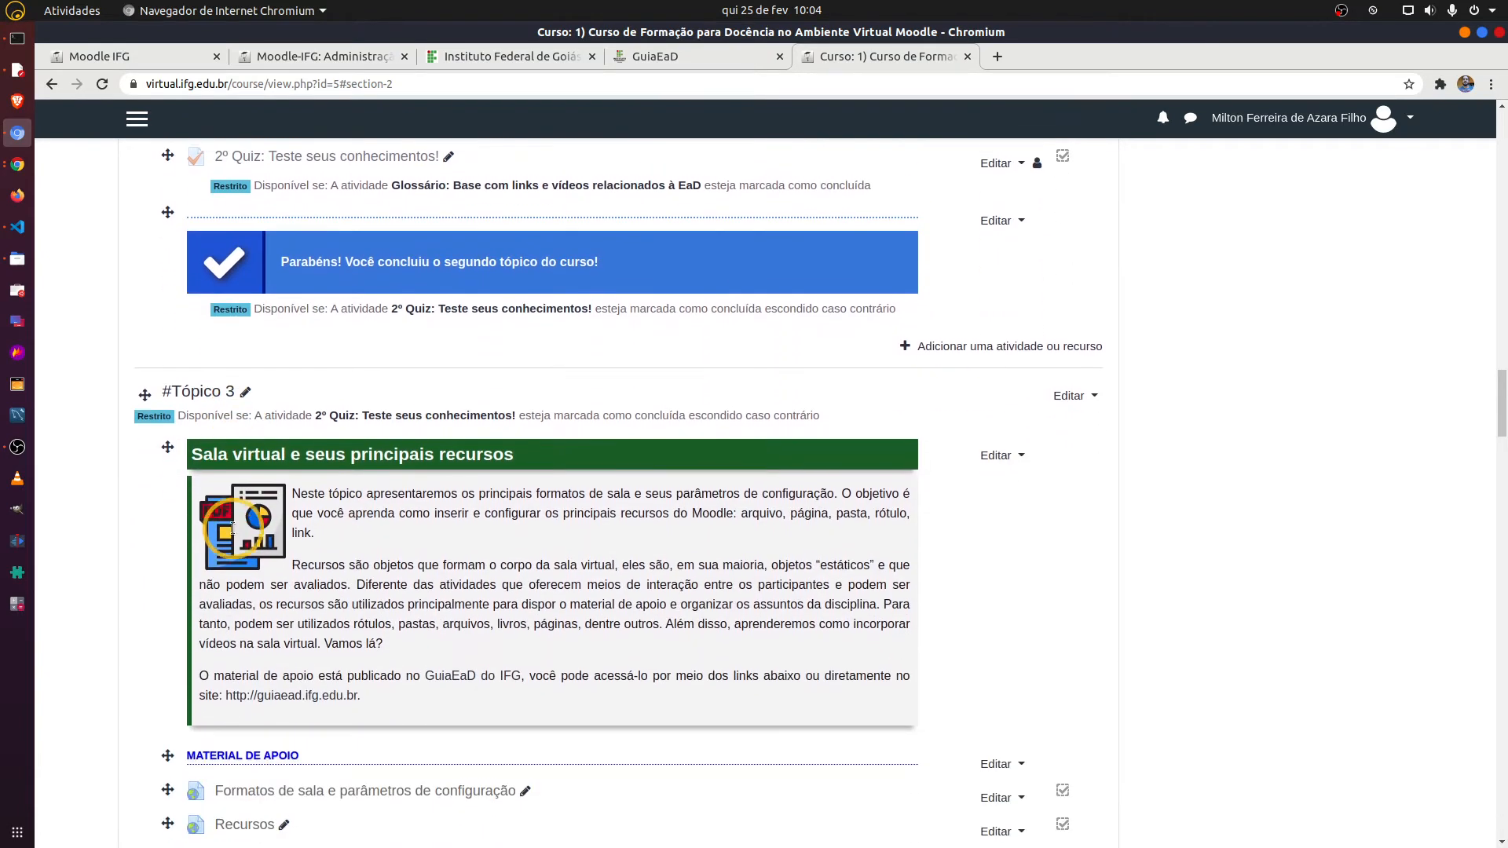
{"action": "scroll", "coordinate": [233, 528], "scroll_direction": "down", "scroll_amount": 3}
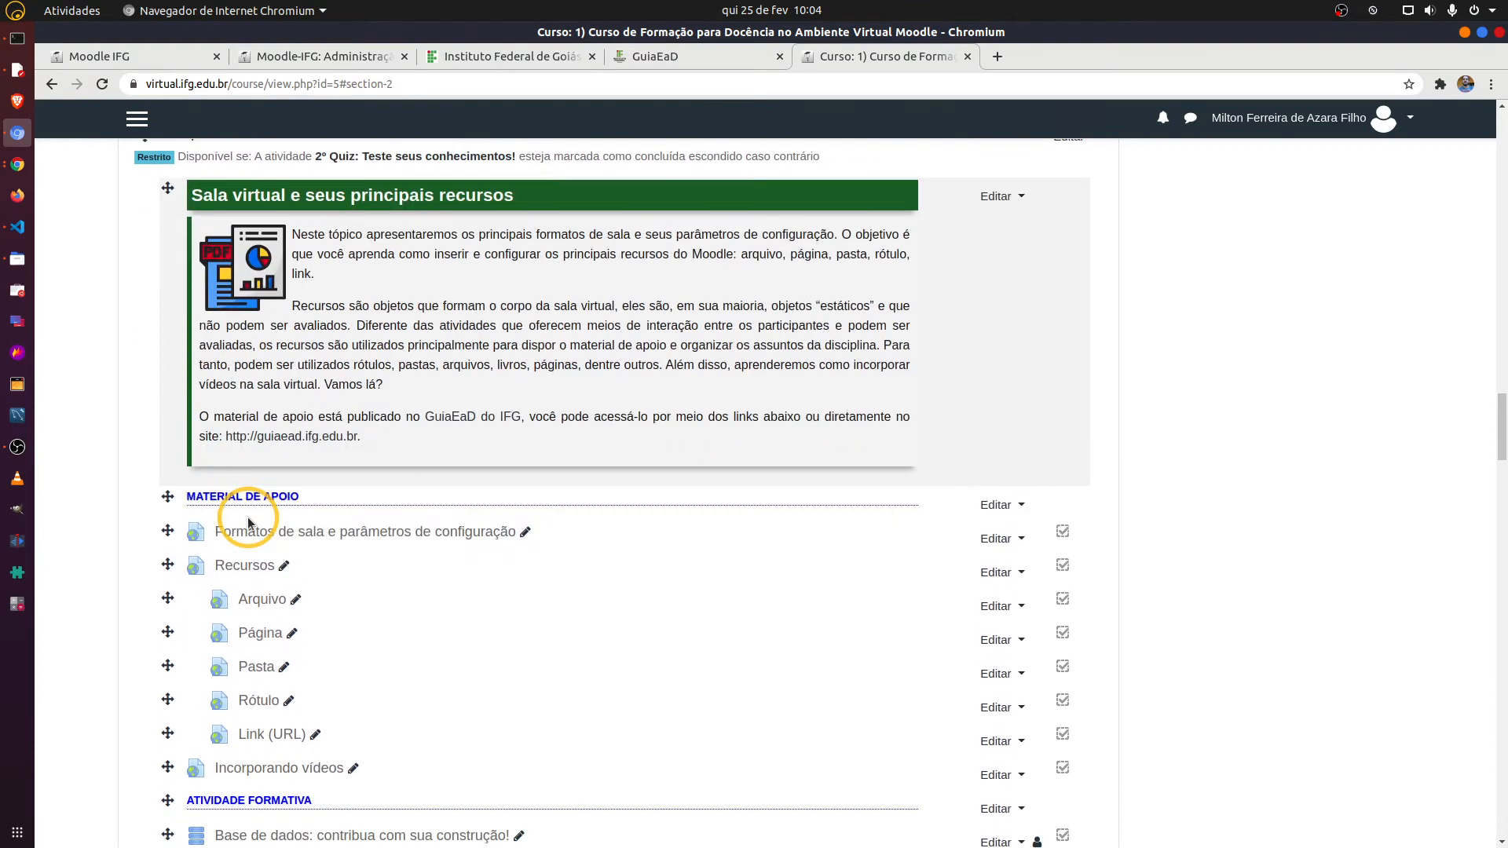
{"action": "scroll", "coordinate": [248, 523], "scroll_direction": "down", "scroll_amount": 3}
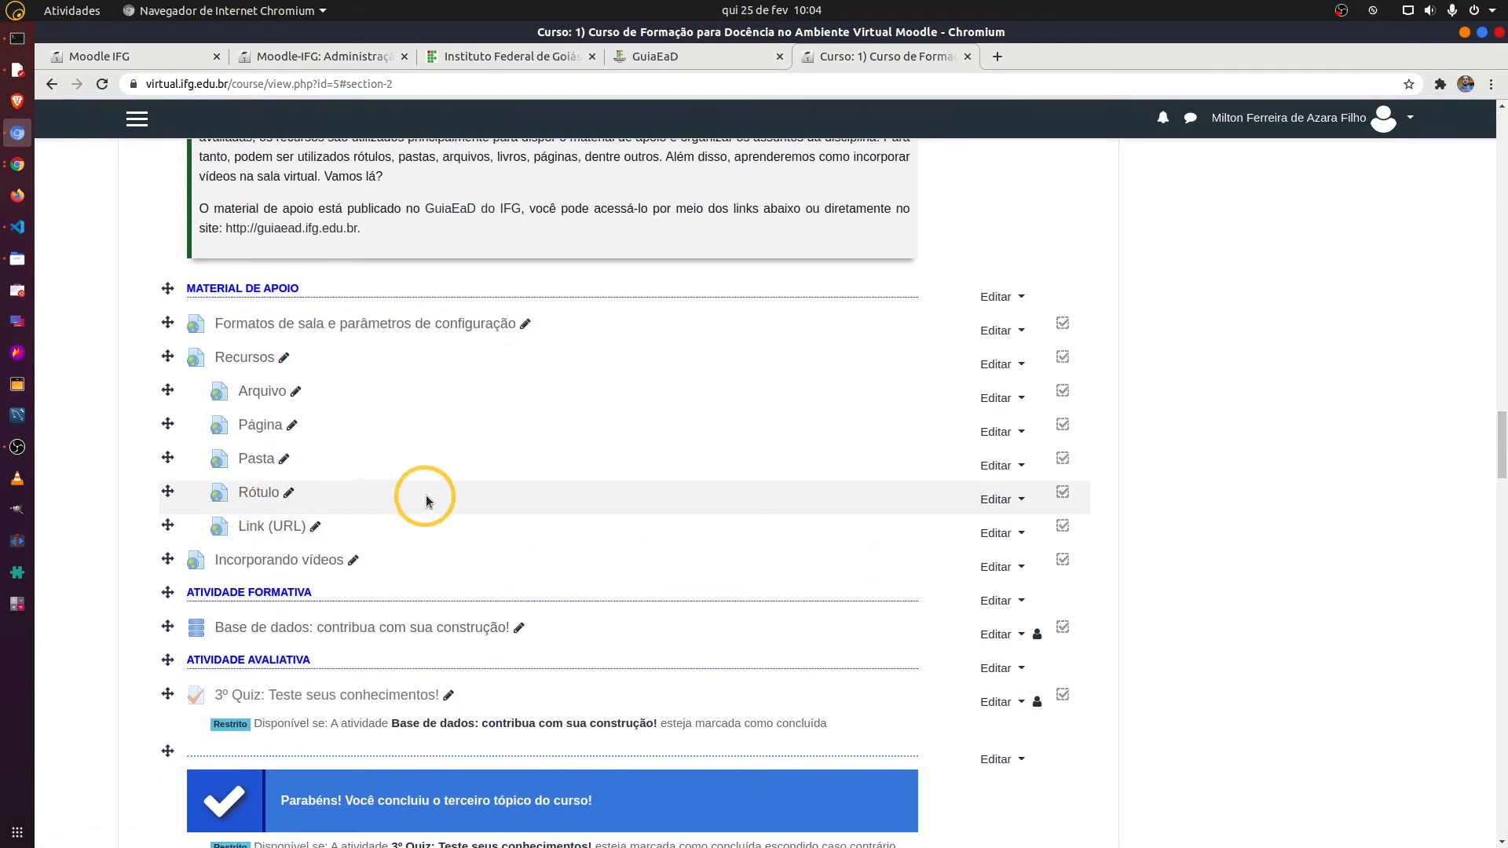
{"action": "scroll", "coordinate": [426, 501], "scroll_direction": "down", "scroll_amount": 2}
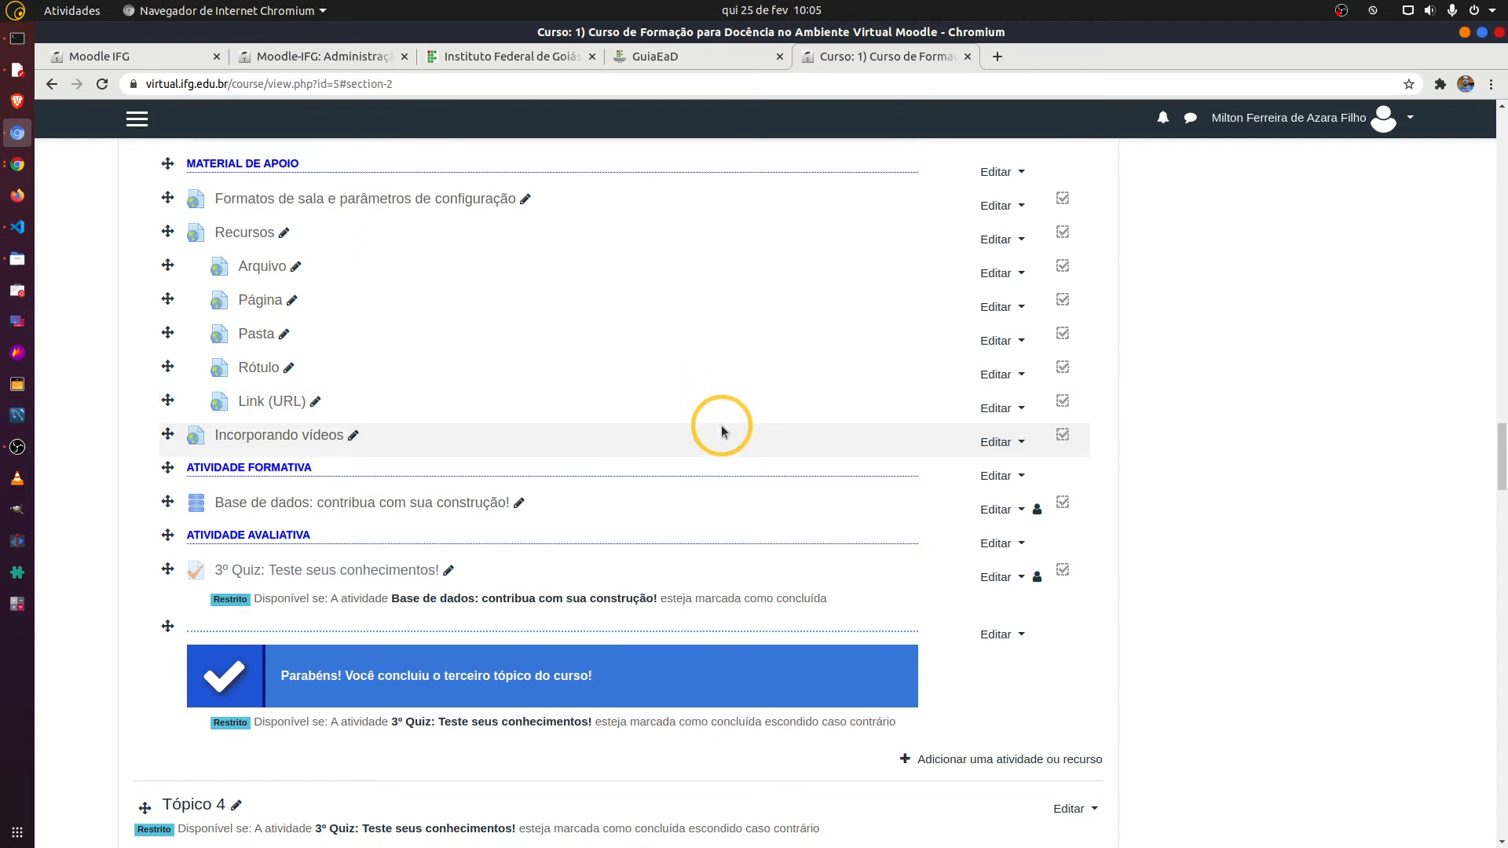
{"action": "scroll", "coordinate": [756, 445], "scroll_direction": "down", "scroll_amount": 2}
{"action": "scroll", "coordinate": [756, 446], "scroll_direction": "down", "scroll_amount": 1}
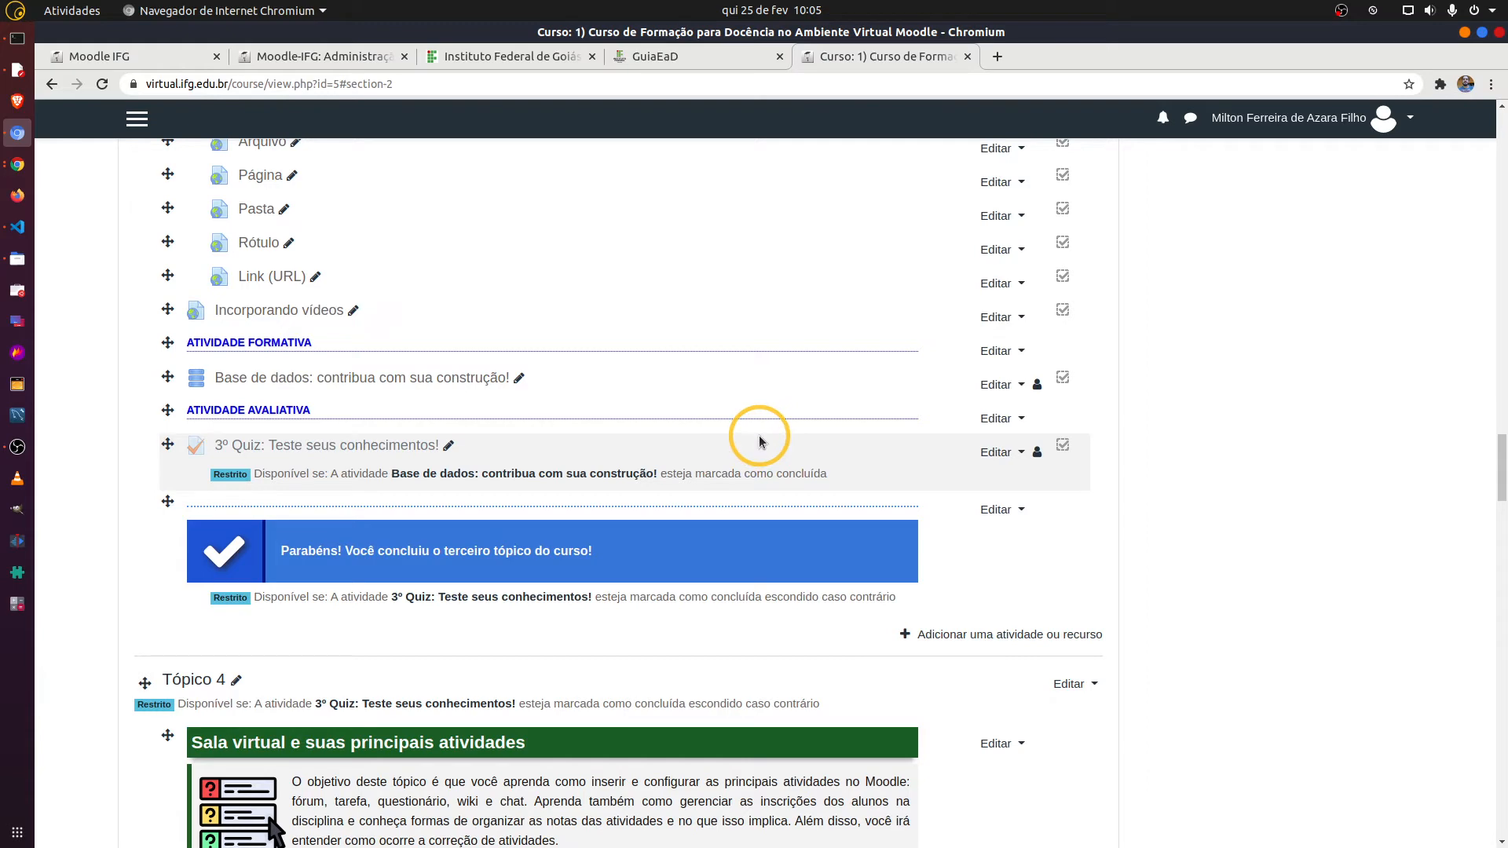
- Examine the Tópico 4 restriction against the 3º Quiz, and review the topic's activities and the 4º Quiz restriction
{"action": "scroll", "coordinate": [746, 459], "scroll_direction": "down", "scroll_amount": 8}
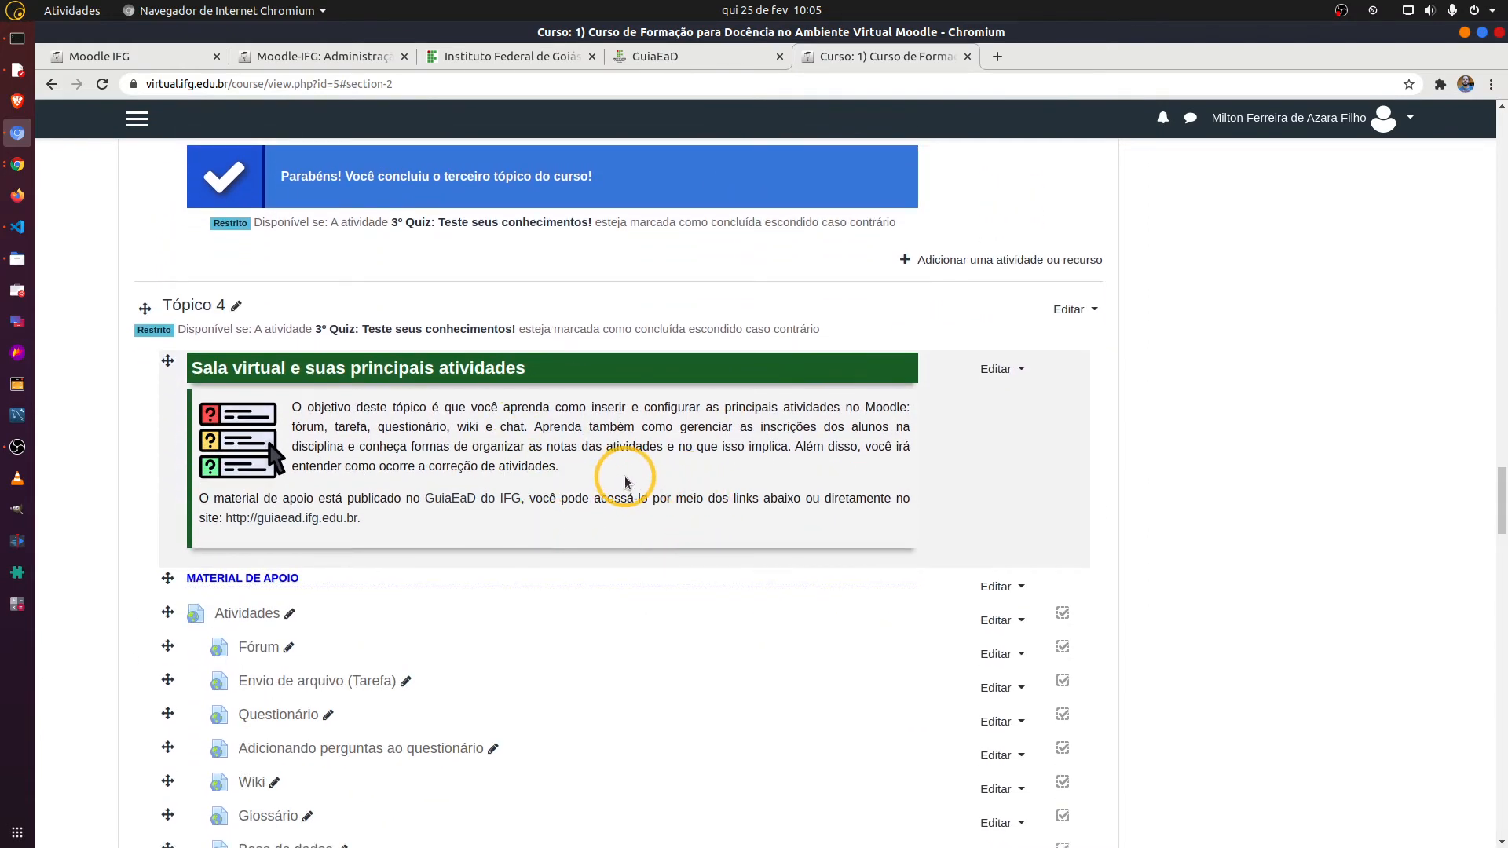
{"action": "scroll", "coordinate": [626, 479], "scroll_direction": "down", "scroll_amount": 5}
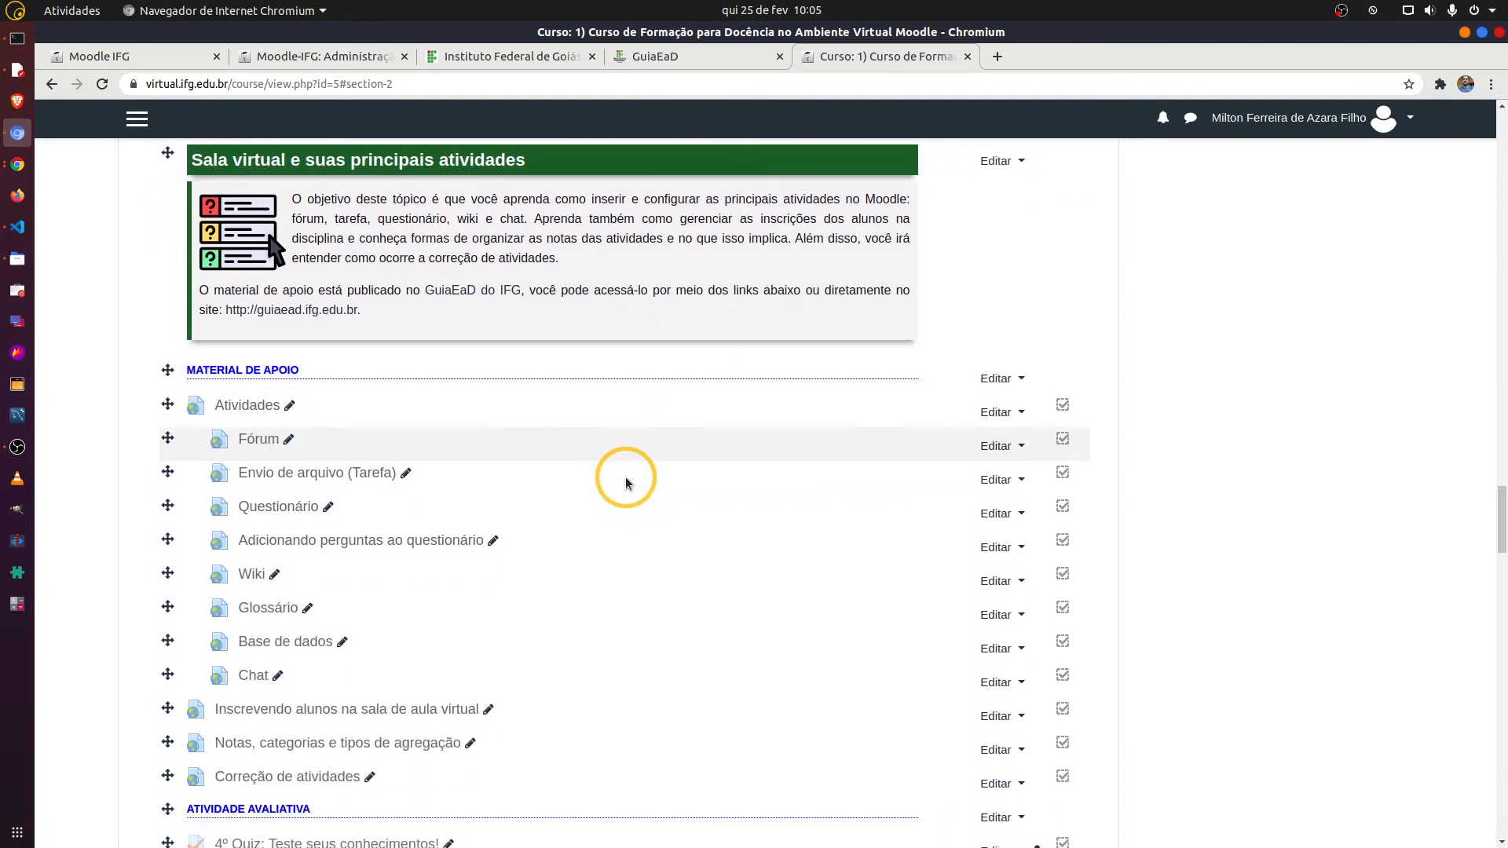
{"action": "scroll", "coordinate": [616, 473], "scroll_direction": "up", "scroll_amount": 4}
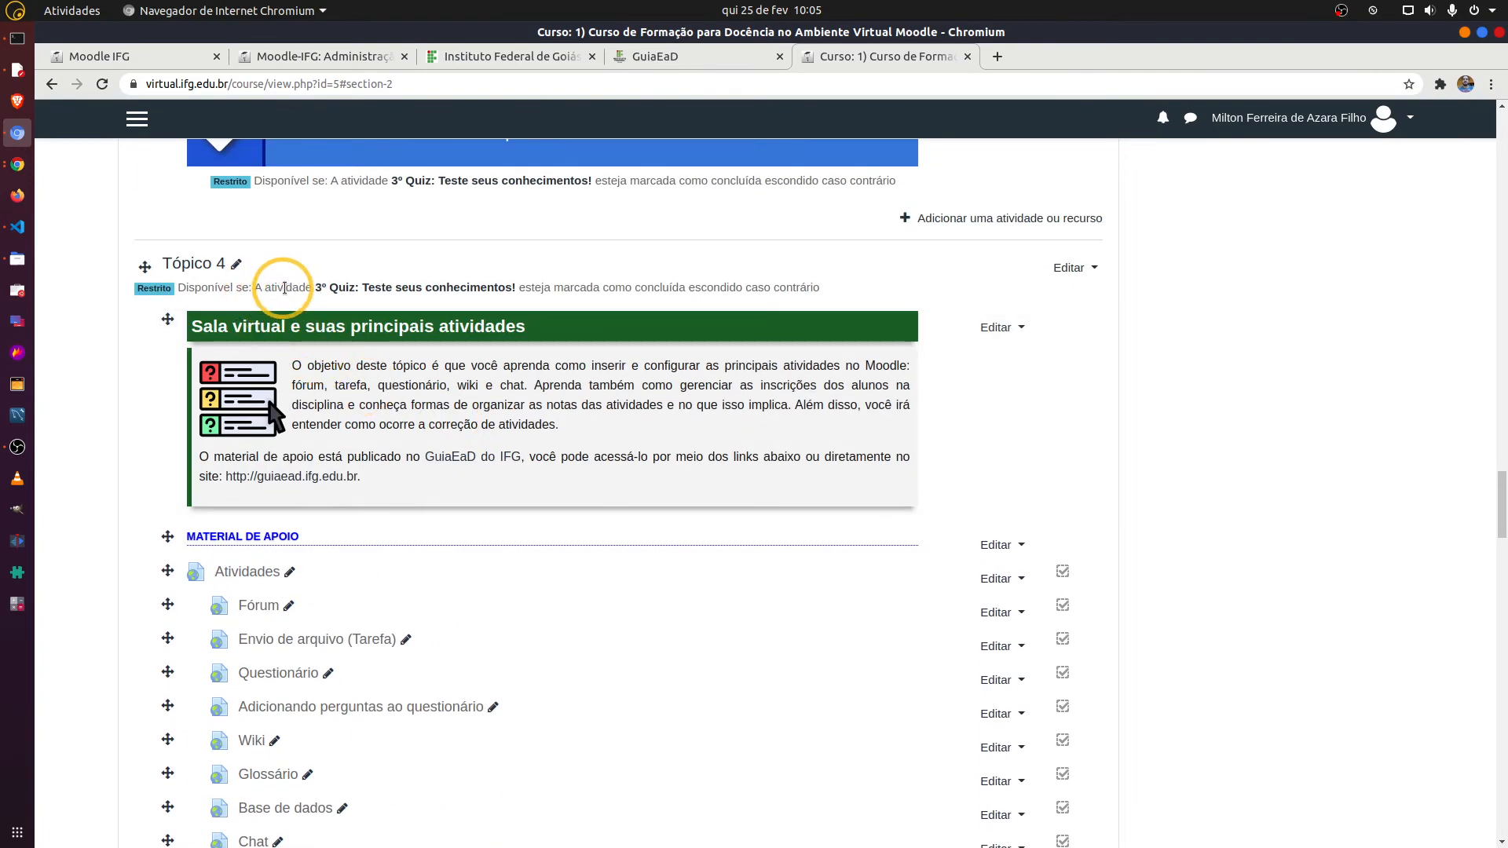
{"action": "scroll", "coordinate": [291, 287], "scroll_direction": "up", "scroll_amount": 5}
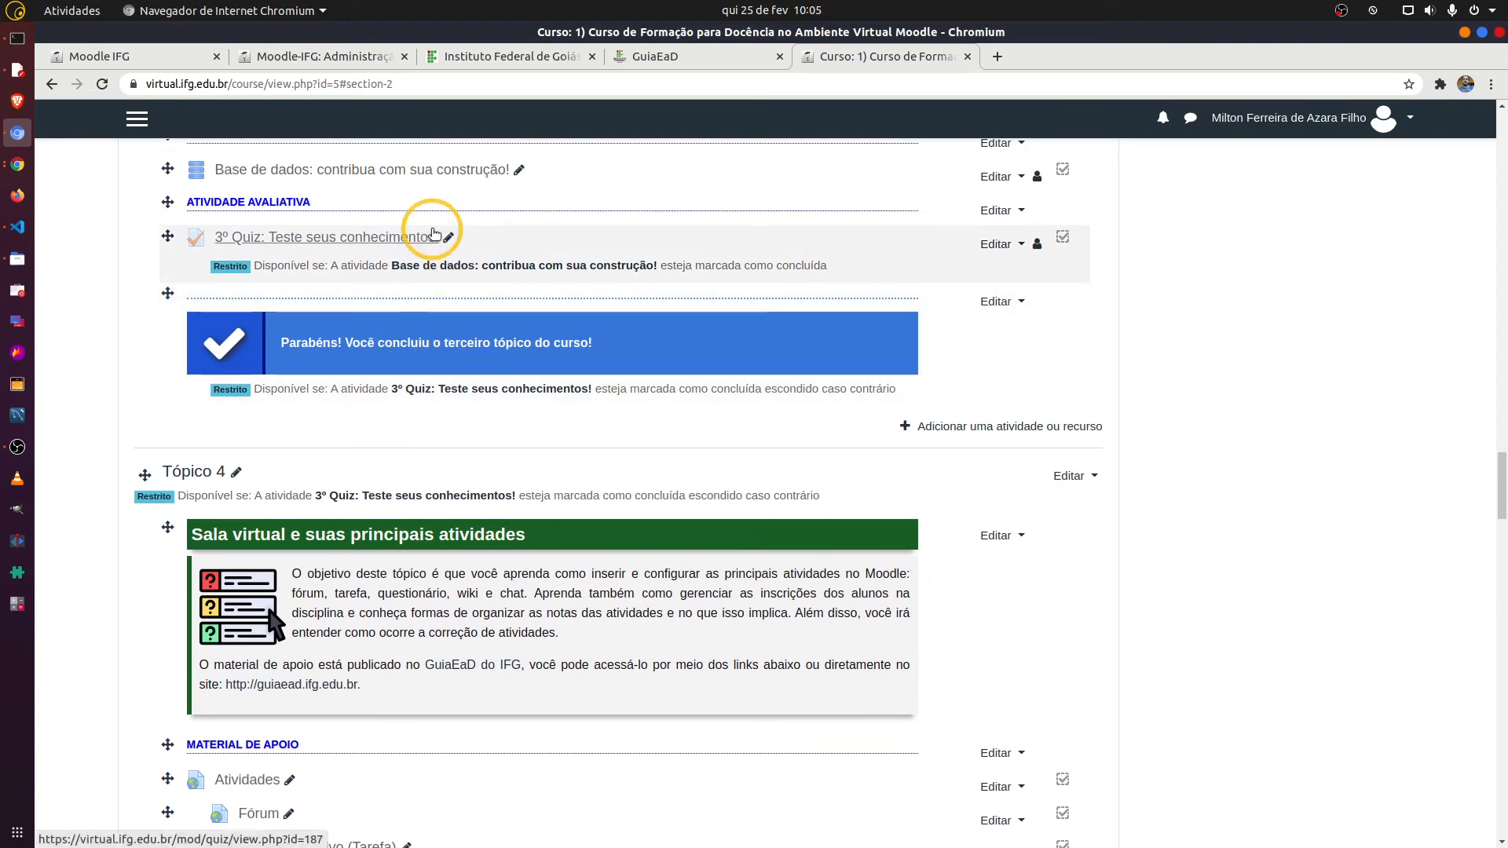
{"action": "scroll", "coordinate": [431, 511], "scroll_direction": "down", "scroll_amount": 11}
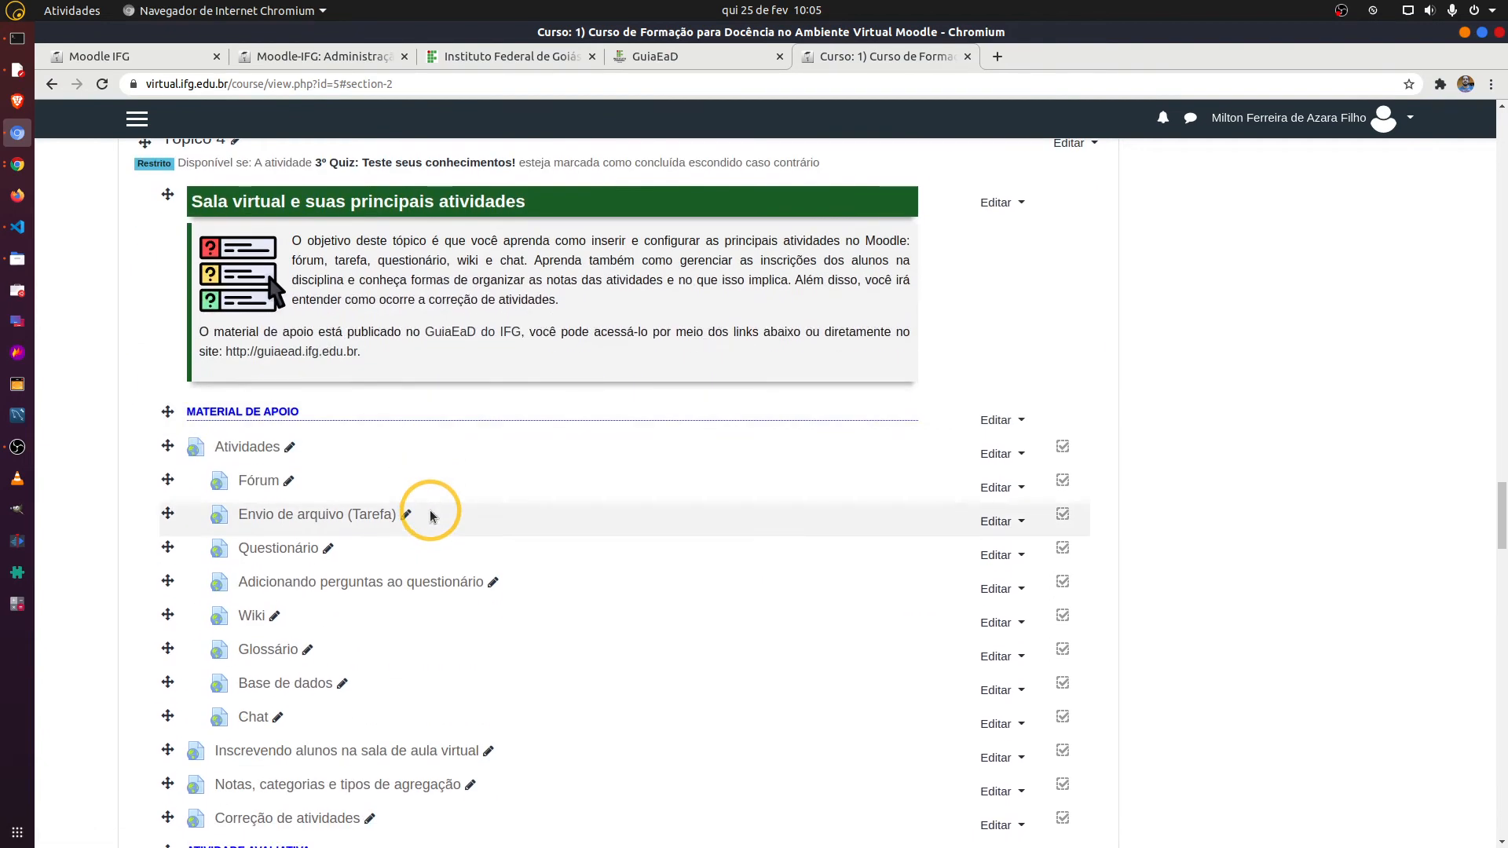
{"action": "scroll", "coordinate": [431, 511], "scroll_direction": "down", "scroll_amount": 3}
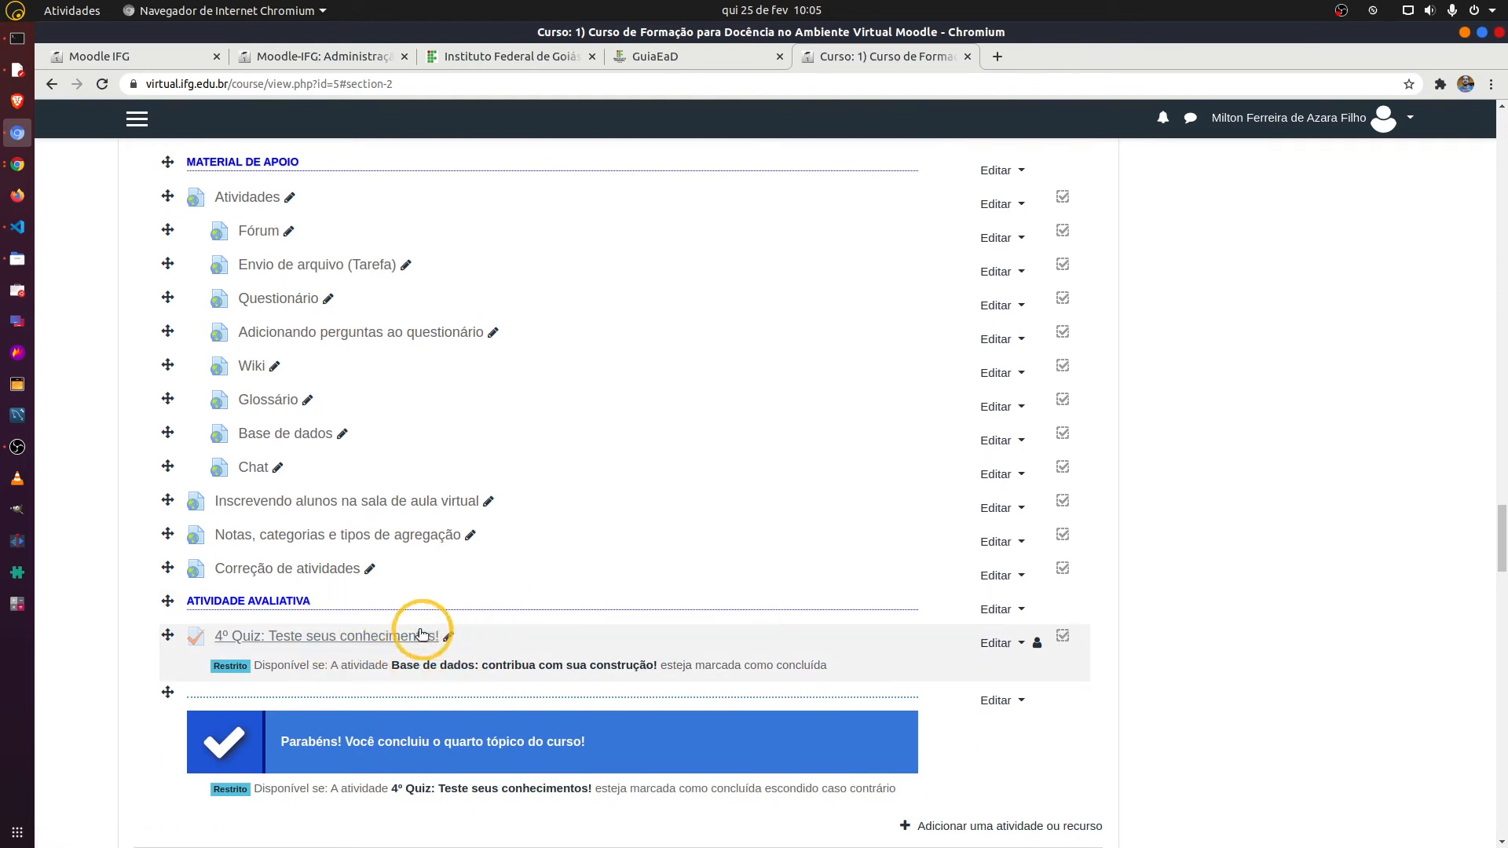
{"action": "scroll", "coordinate": [431, 625], "scroll_direction": "up", "scroll_amount": 2}
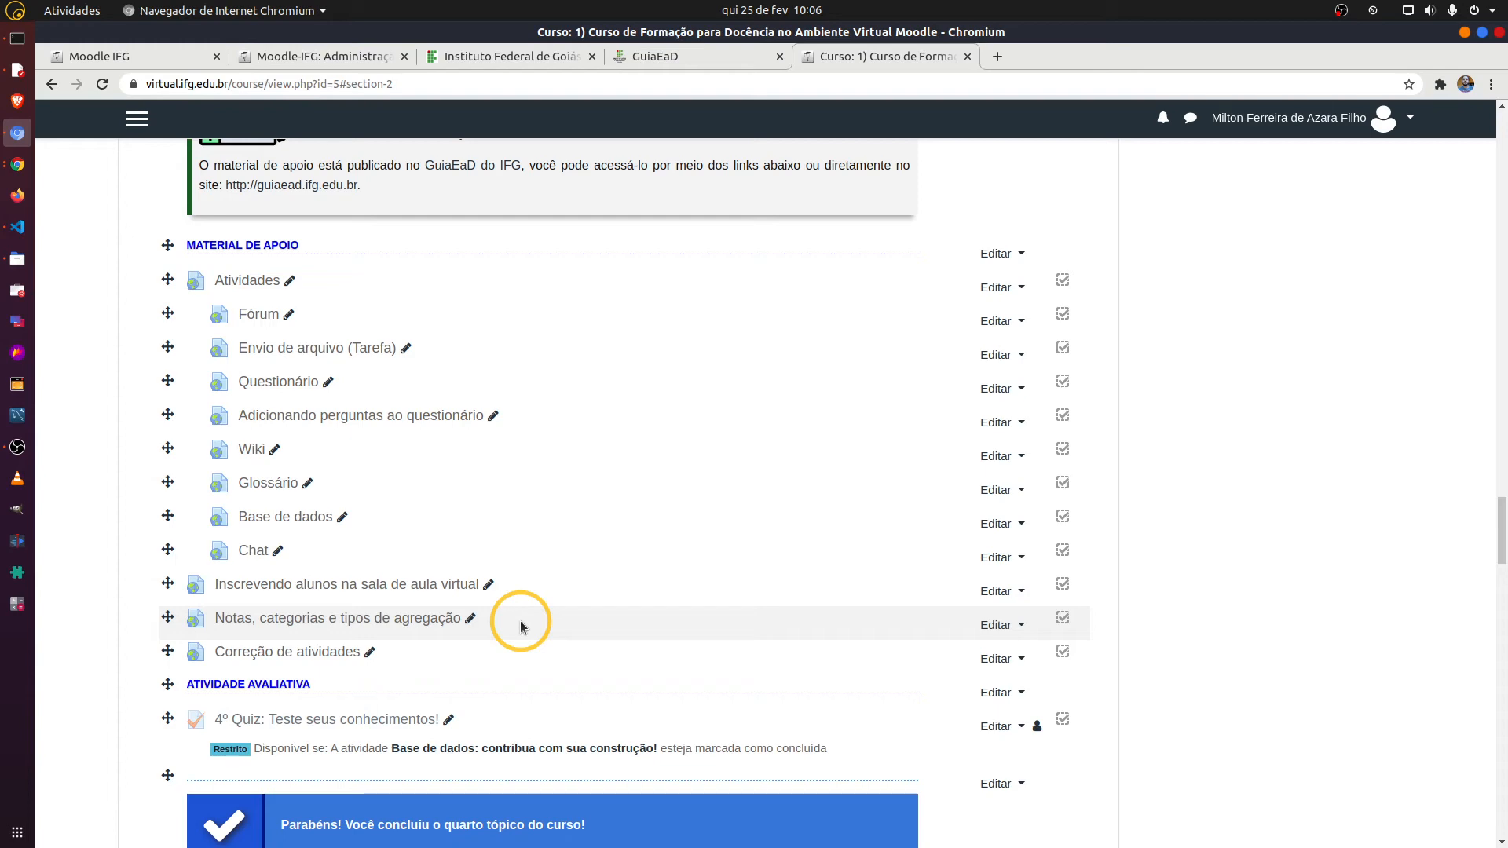
- Examine the restrictions on the fourth topic's congratulations label, Tópico 5 and the 5º Quiz
{"action": "scroll", "coordinate": [521, 601], "scroll_direction": "down", "scroll_amount": 3}
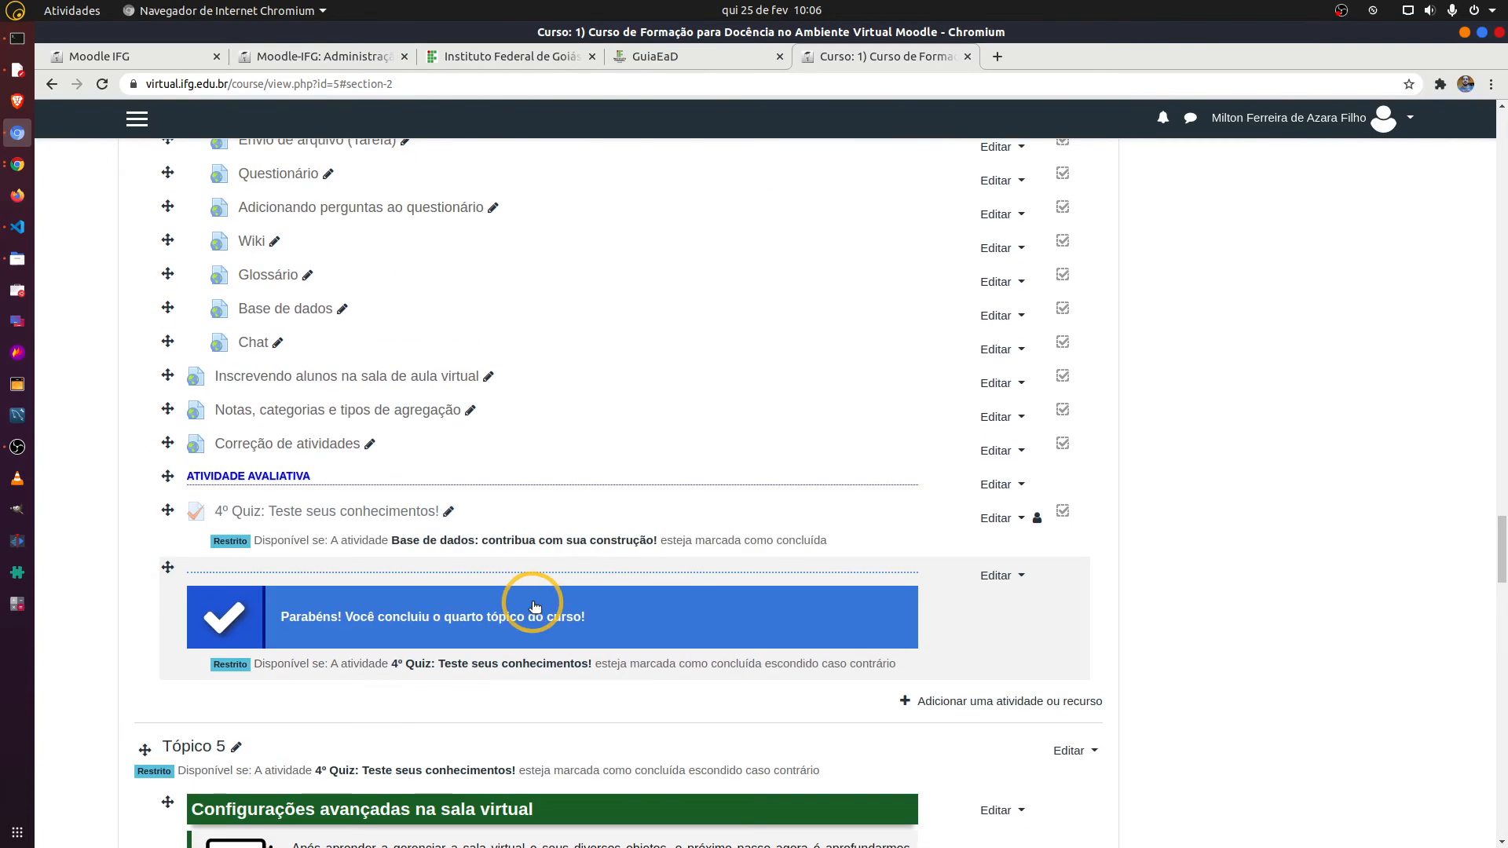
{"action": "scroll", "coordinate": [542, 601], "scroll_direction": "down", "scroll_amount": 2}
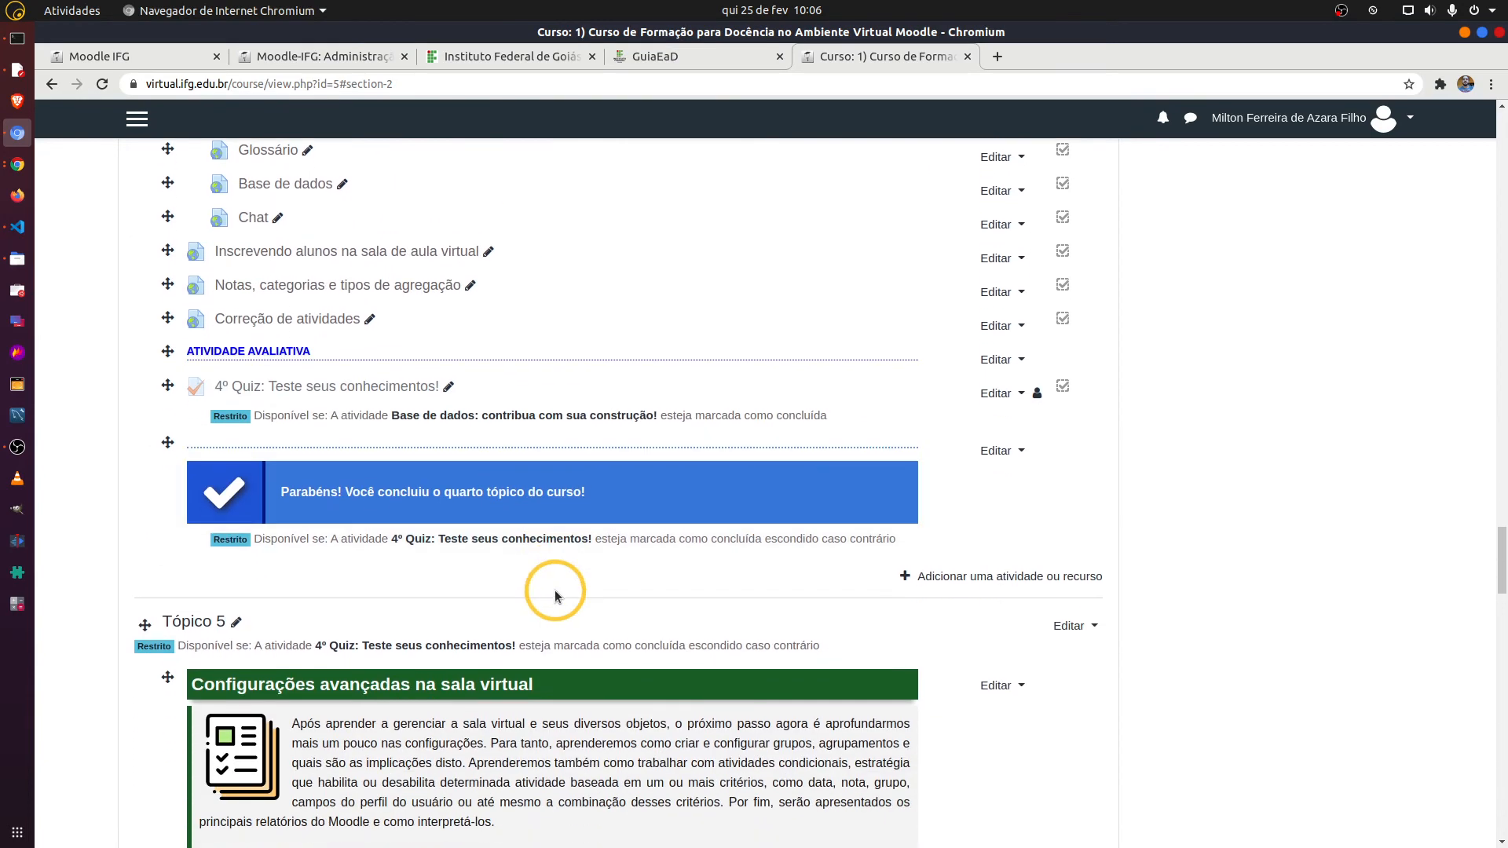
{"action": "scroll", "coordinate": [554, 591], "scroll_direction": "down", "scroll_amount": 2}
{"action": "scroll", "coordinate": [558, 594], "scroll_direction": "down", "scroll_amount": 6}
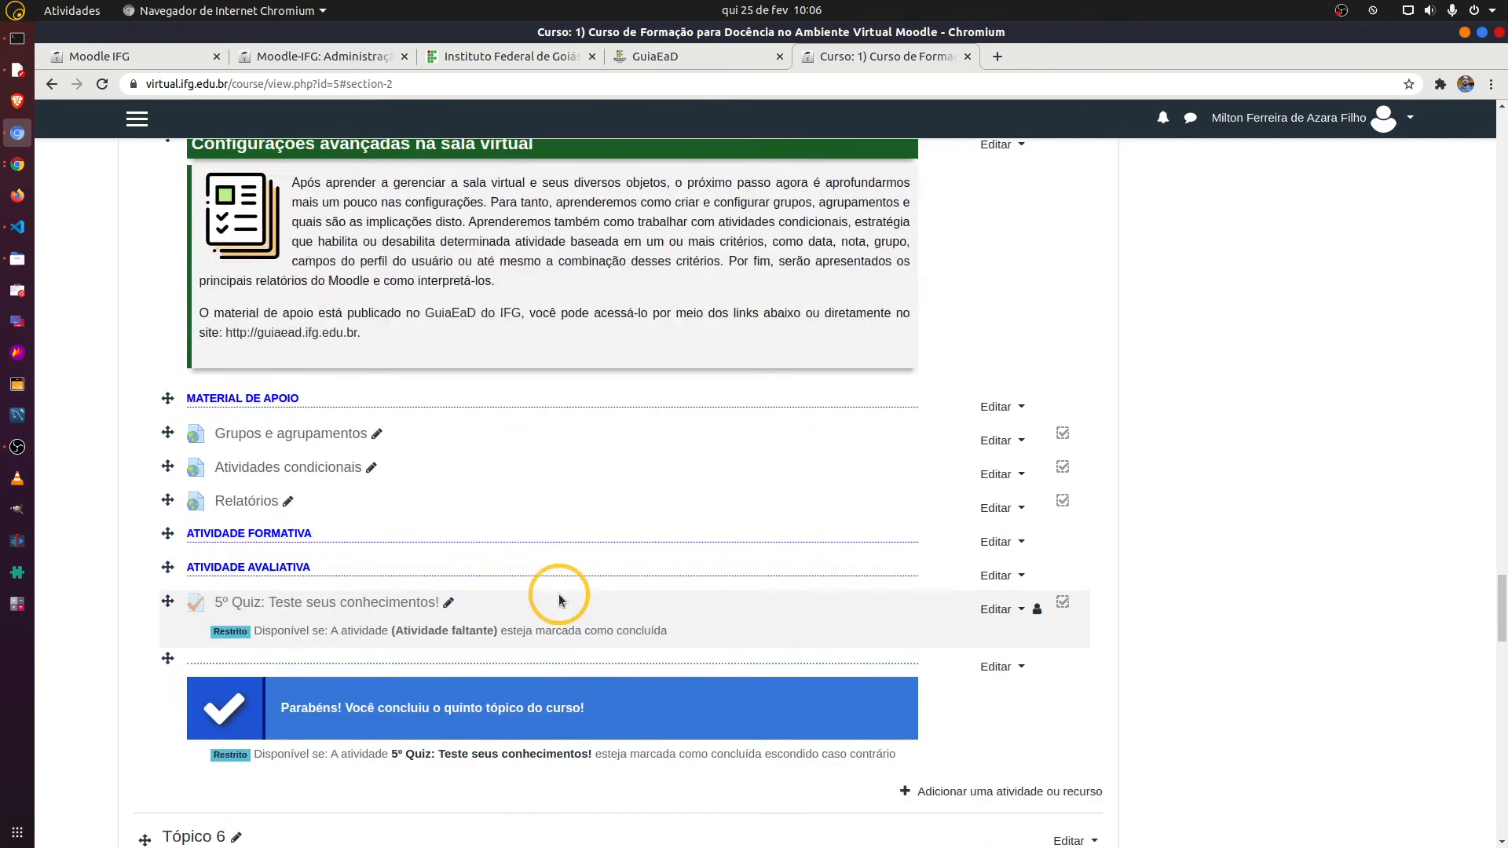
- Examine the restrictions on Tópico 6, the 6º Quiz, the sixth topic's congratulations label and the red low-average message
{"action": "scroll", "coordinate": [558, 594], "scroll_direction": "down", "scroll_amount": 15}
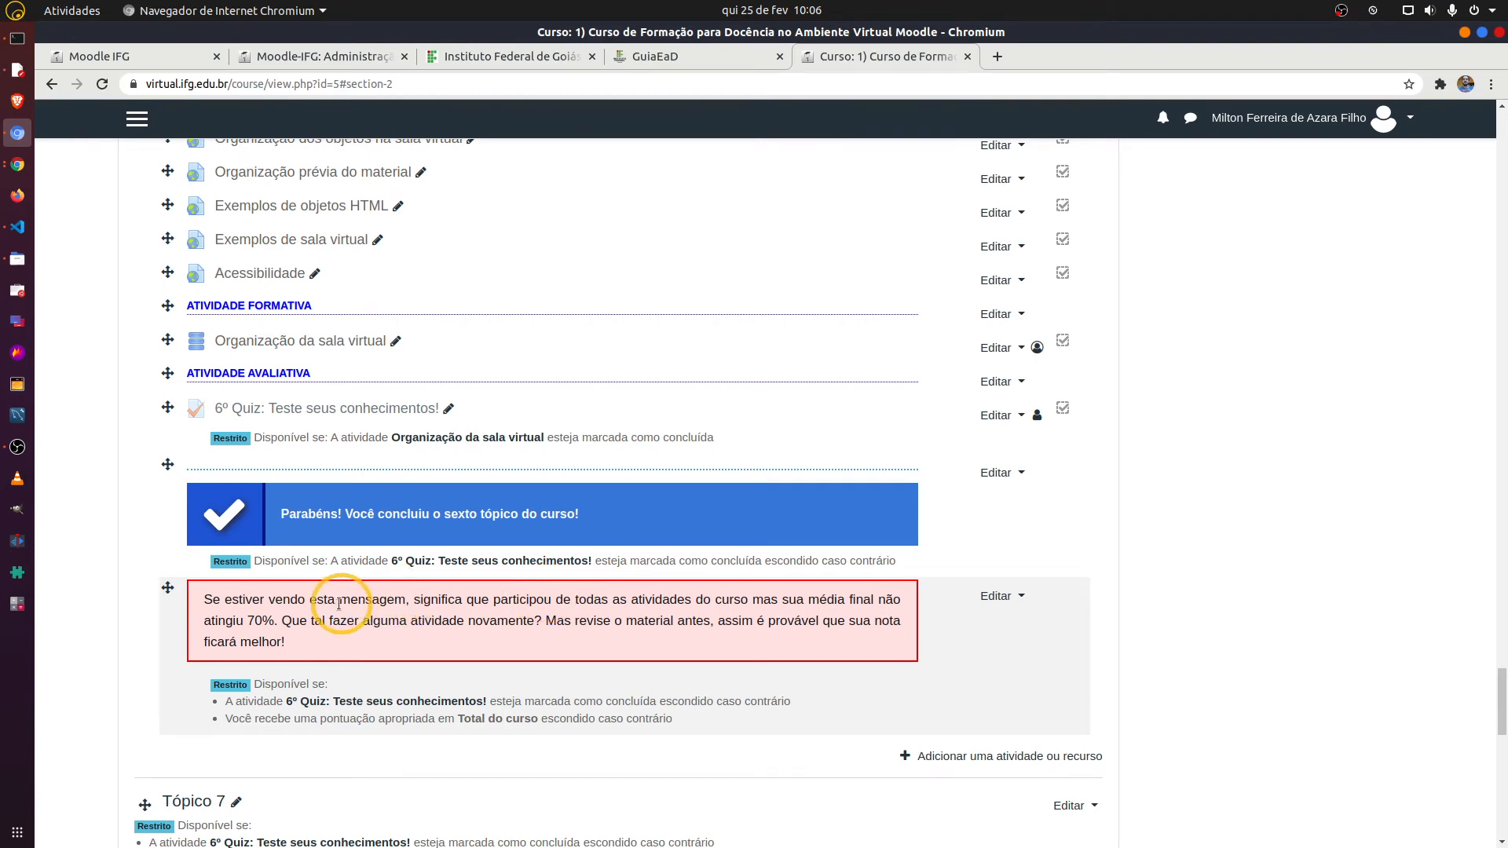
{"action": "scroll", "coordinate": [339, 604], "scroll_direction": "up", "scroll_amount": 7}
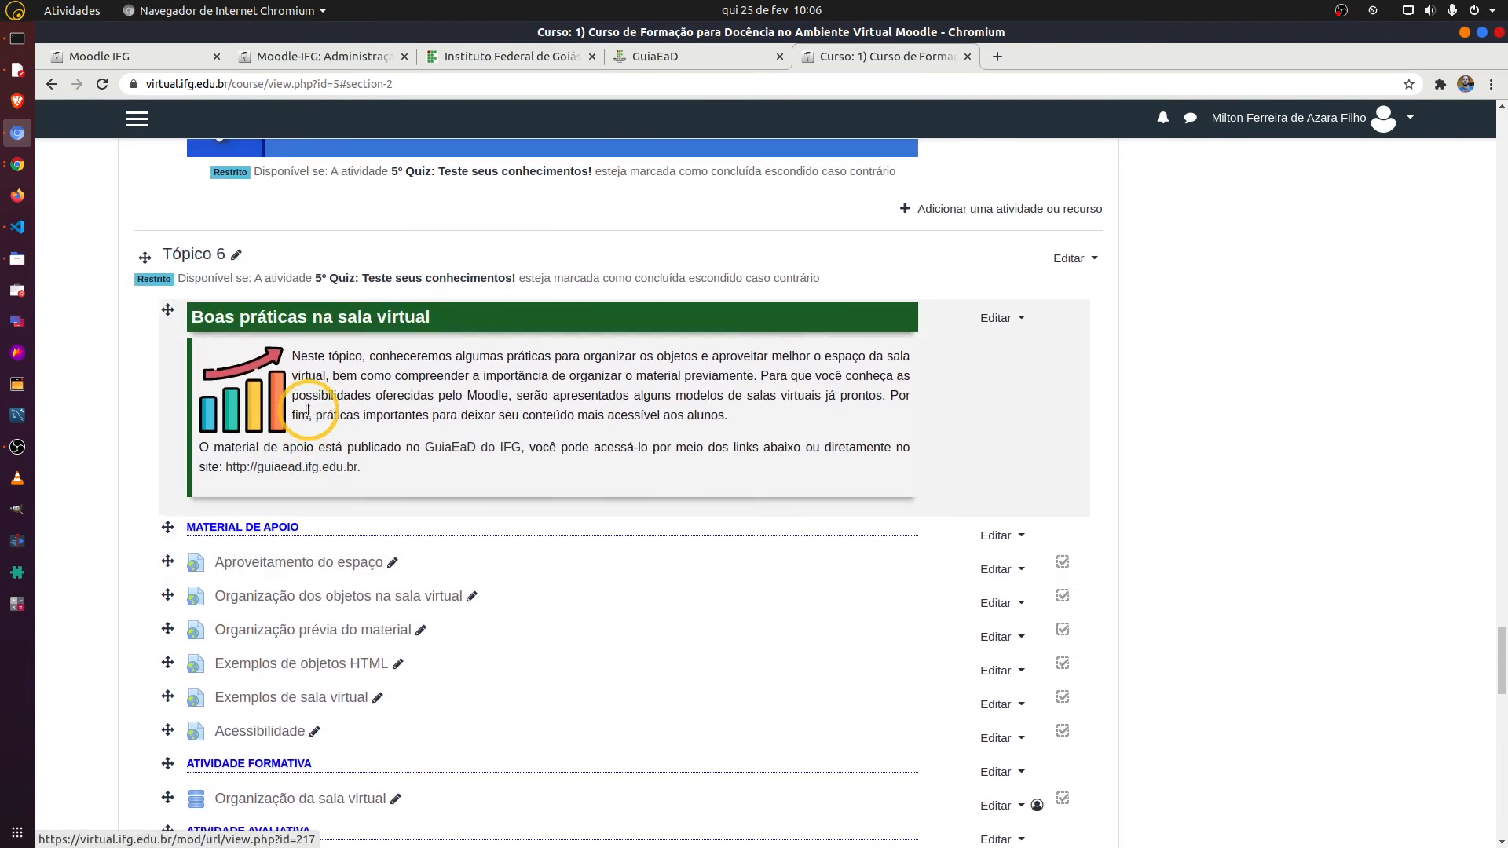
{"action": "scroll", "coordinate": [252, 428], "scroll_direction": "down", "scroll_amount": 5}
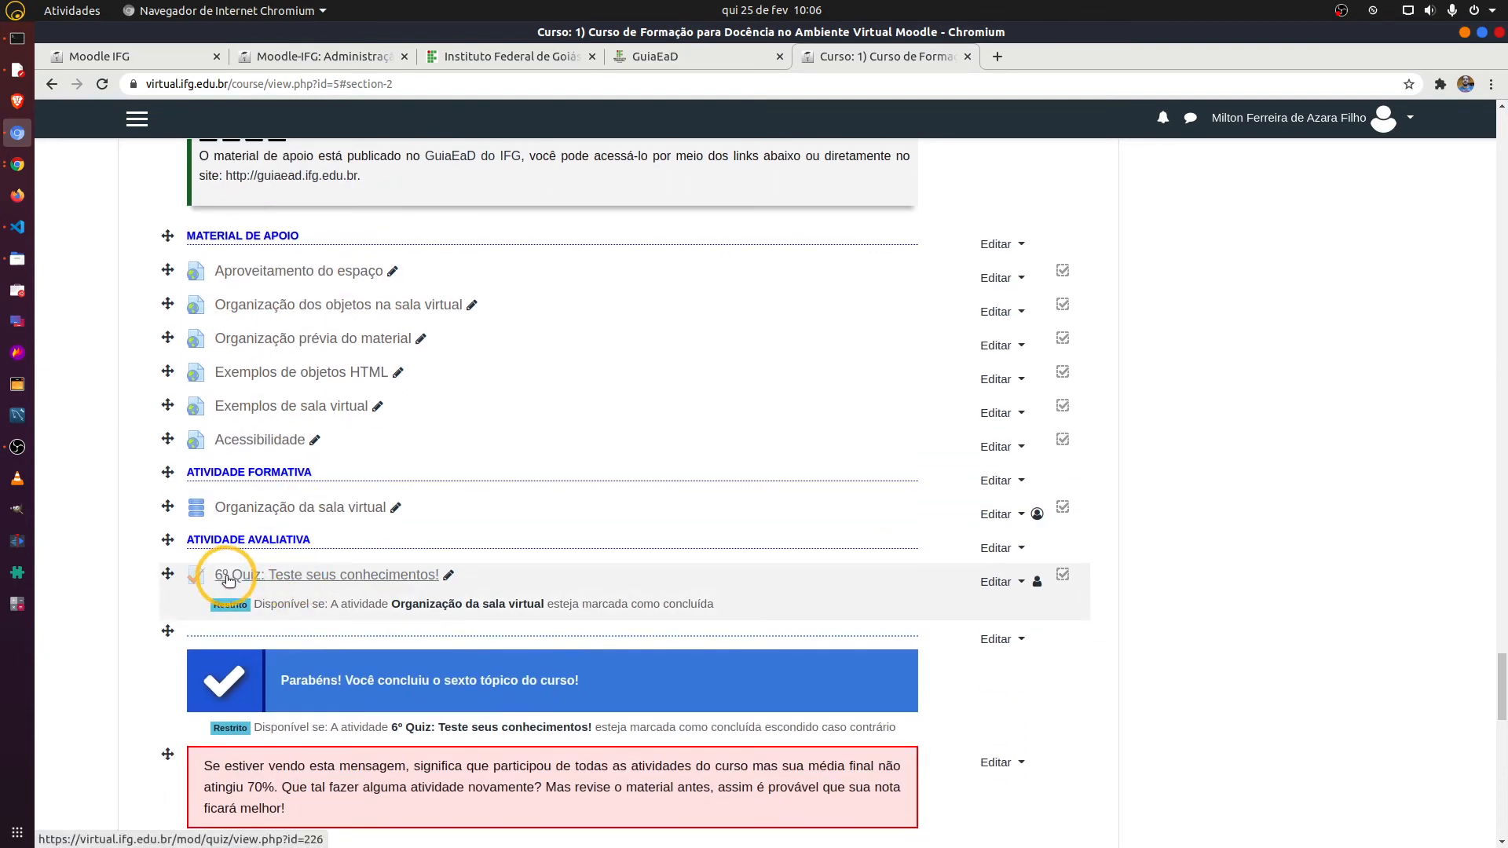
{"action": "scroll", "coordinate": [314, 579], "scroll_direction": "down", "scroll_amount": 1}
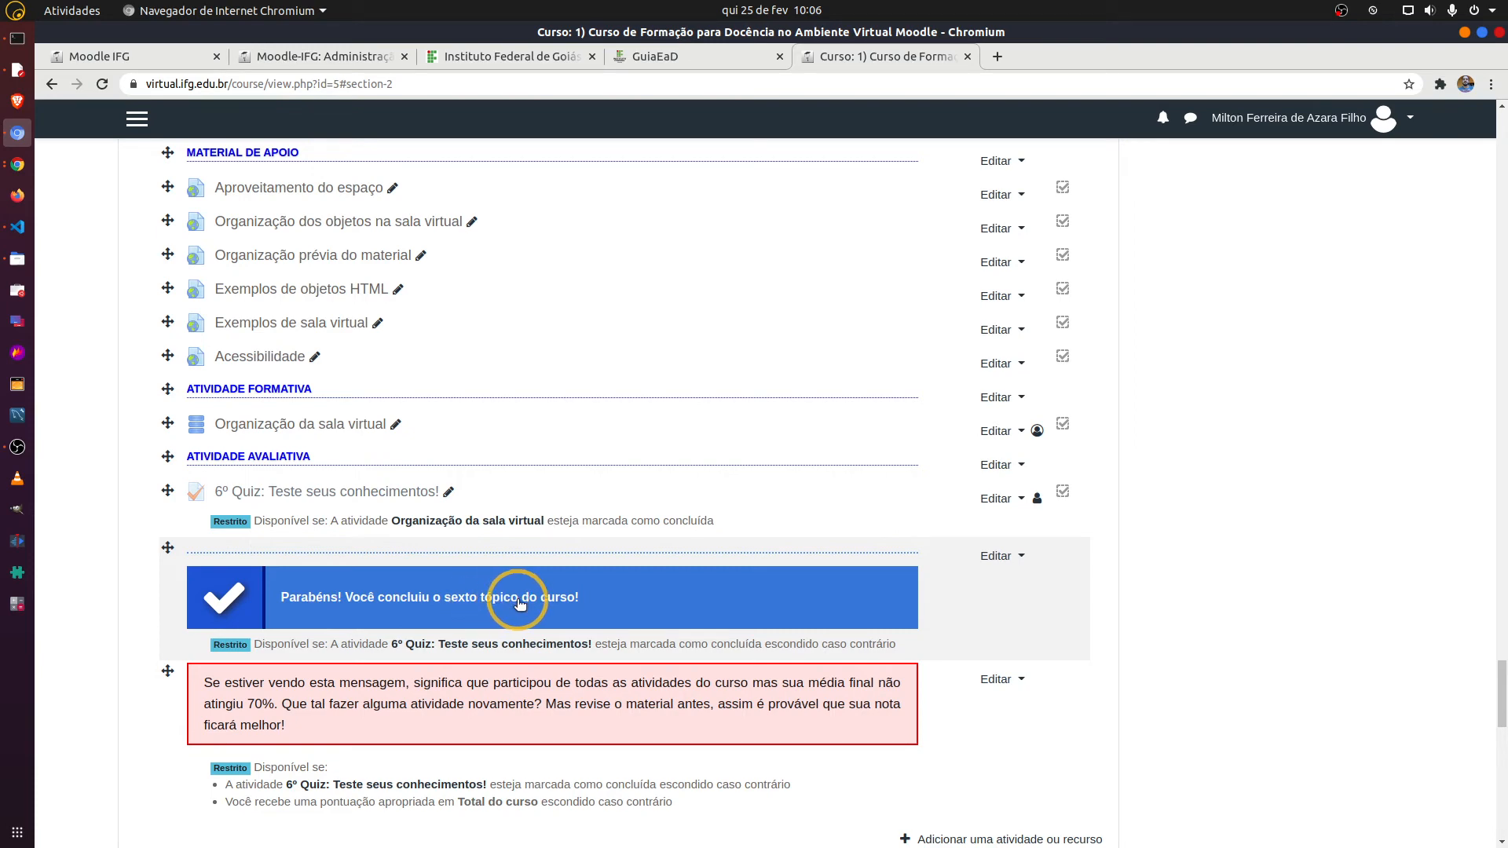
{"action": "scroll", "coordinate": [673, 585], "scroll_direction": "up", "scroll_amount": 1}
{"action": "scroll", "coordinate": [672, 593], "scroll_direction": "down", "scroll_amount": 3}
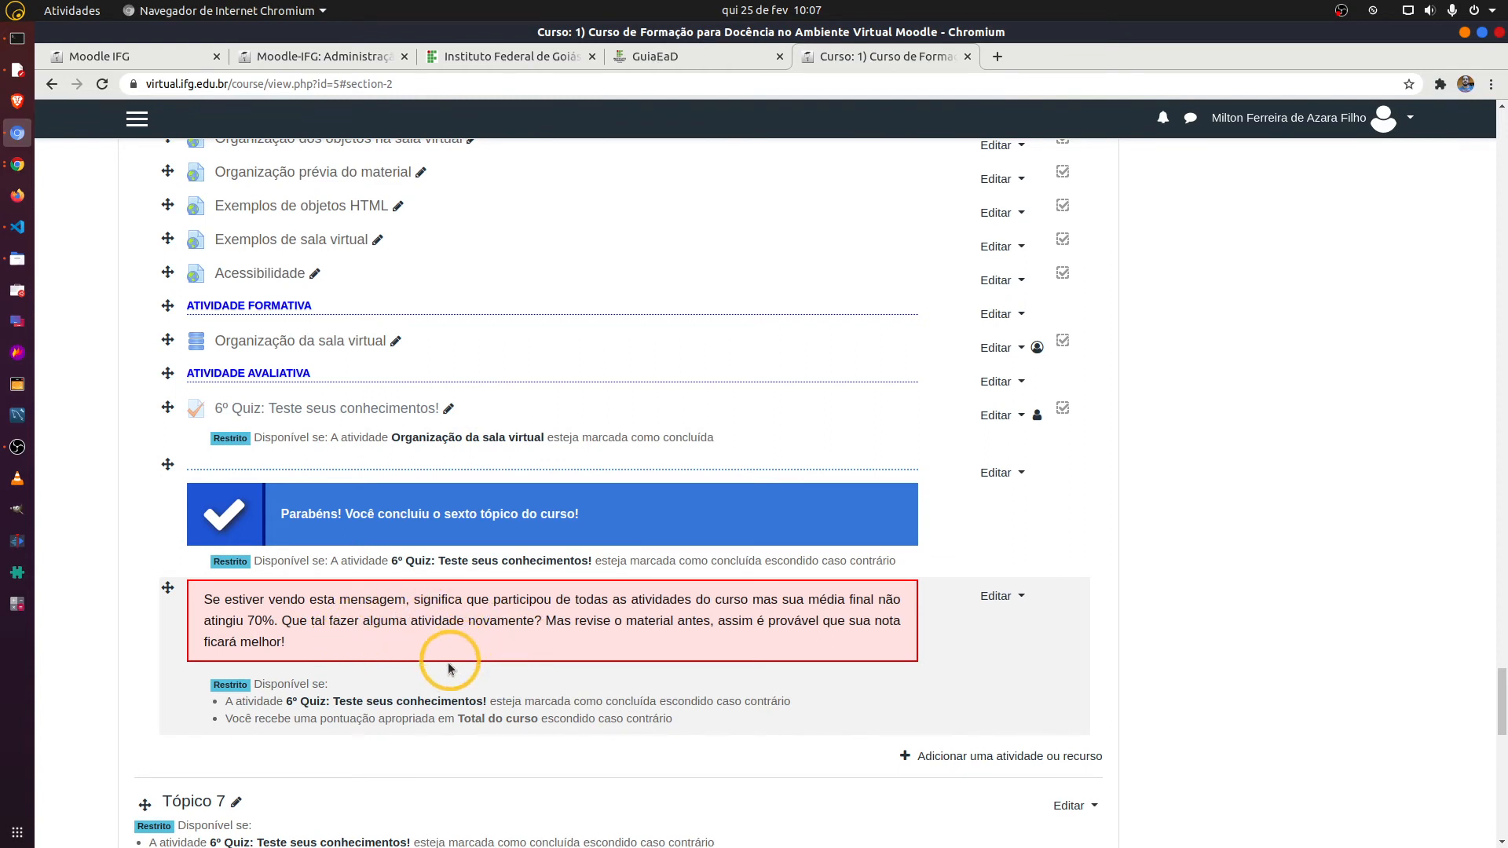
{"action": "scroll", "coordinate": [440, 669], "scroll_direction": "down", "scroll_amount": 1}
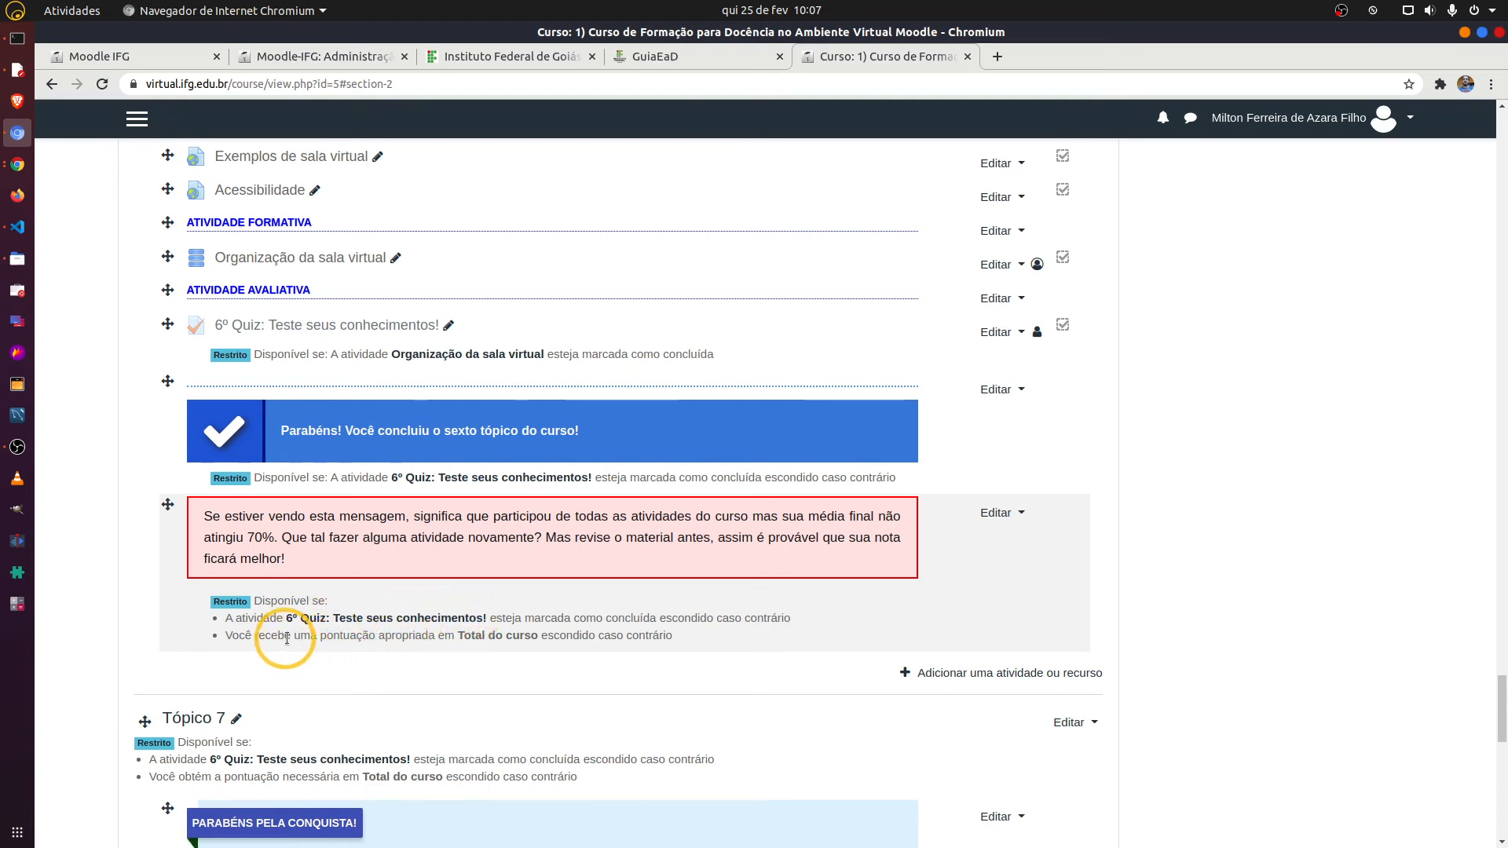
- Examine the quiz completion and course total conditions in the red low-average label's access restrictions, and leave its settings without saving
{"action": "left_click_drag", "start_coordinate": [286, 638], "coordinate": [674, 634]}
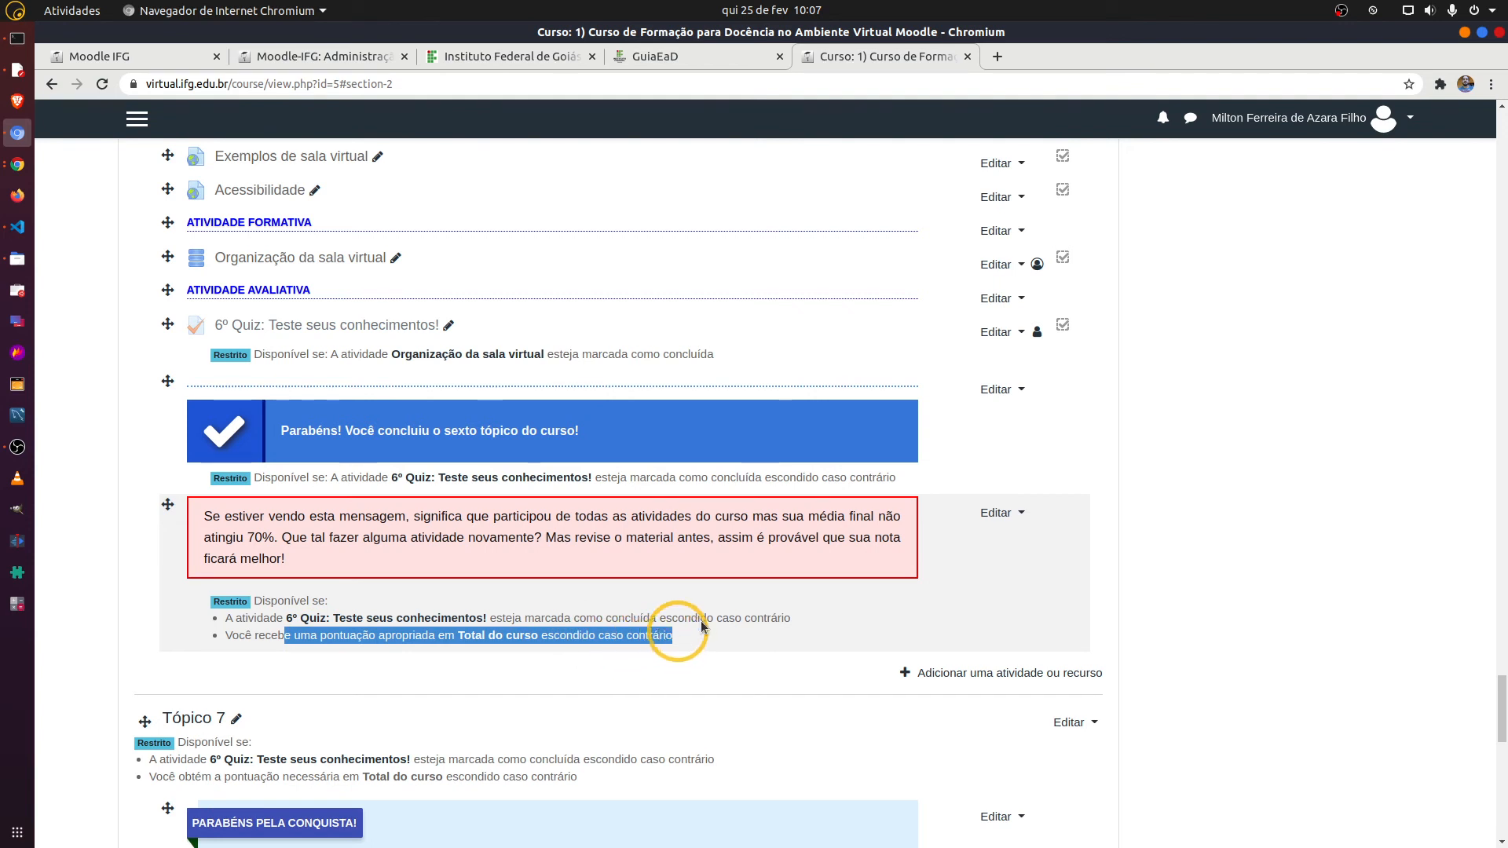
{"action": "left_click", "coordinate": [995, 514]}
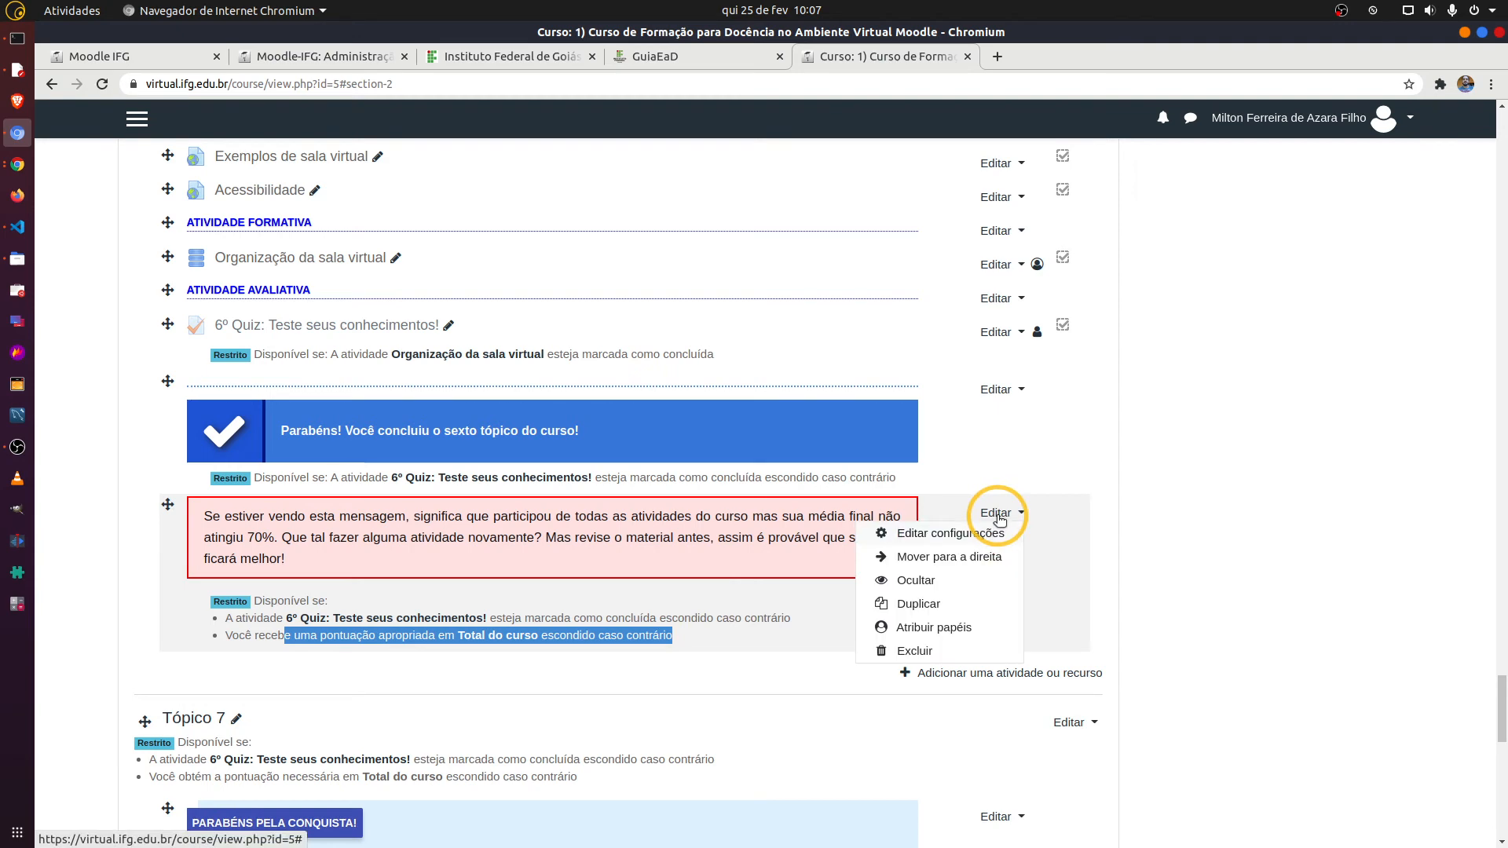
{"action": "left_click", "coordinate": [965, 541]}
{"action": "scroll", "coordinate": [388, 599], "scroll_direction": "down", "scroll_amount": 4}
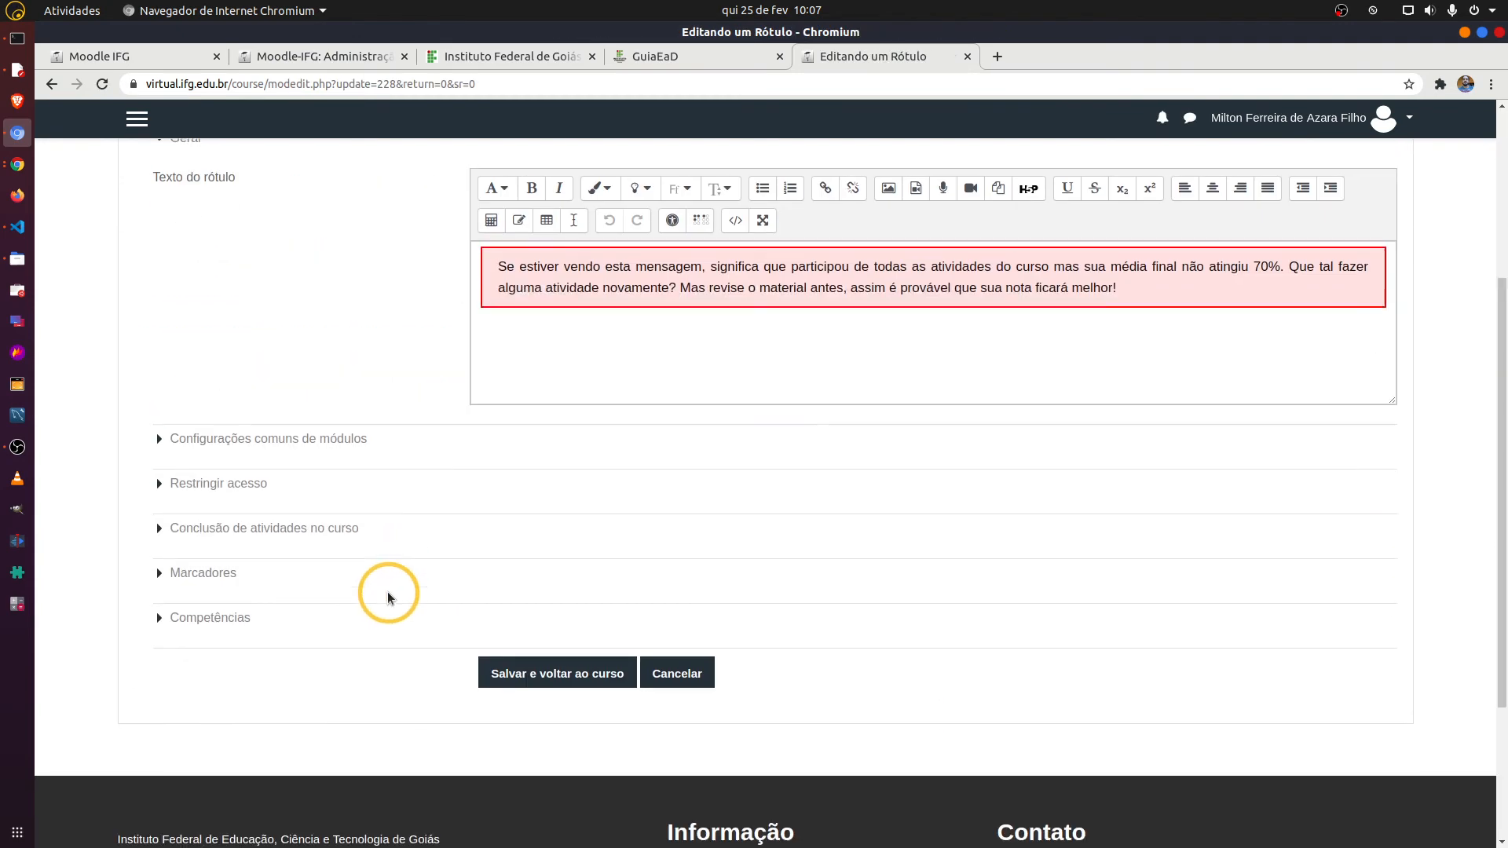
{"action": "left_click", "coordinate": [250, 493]}
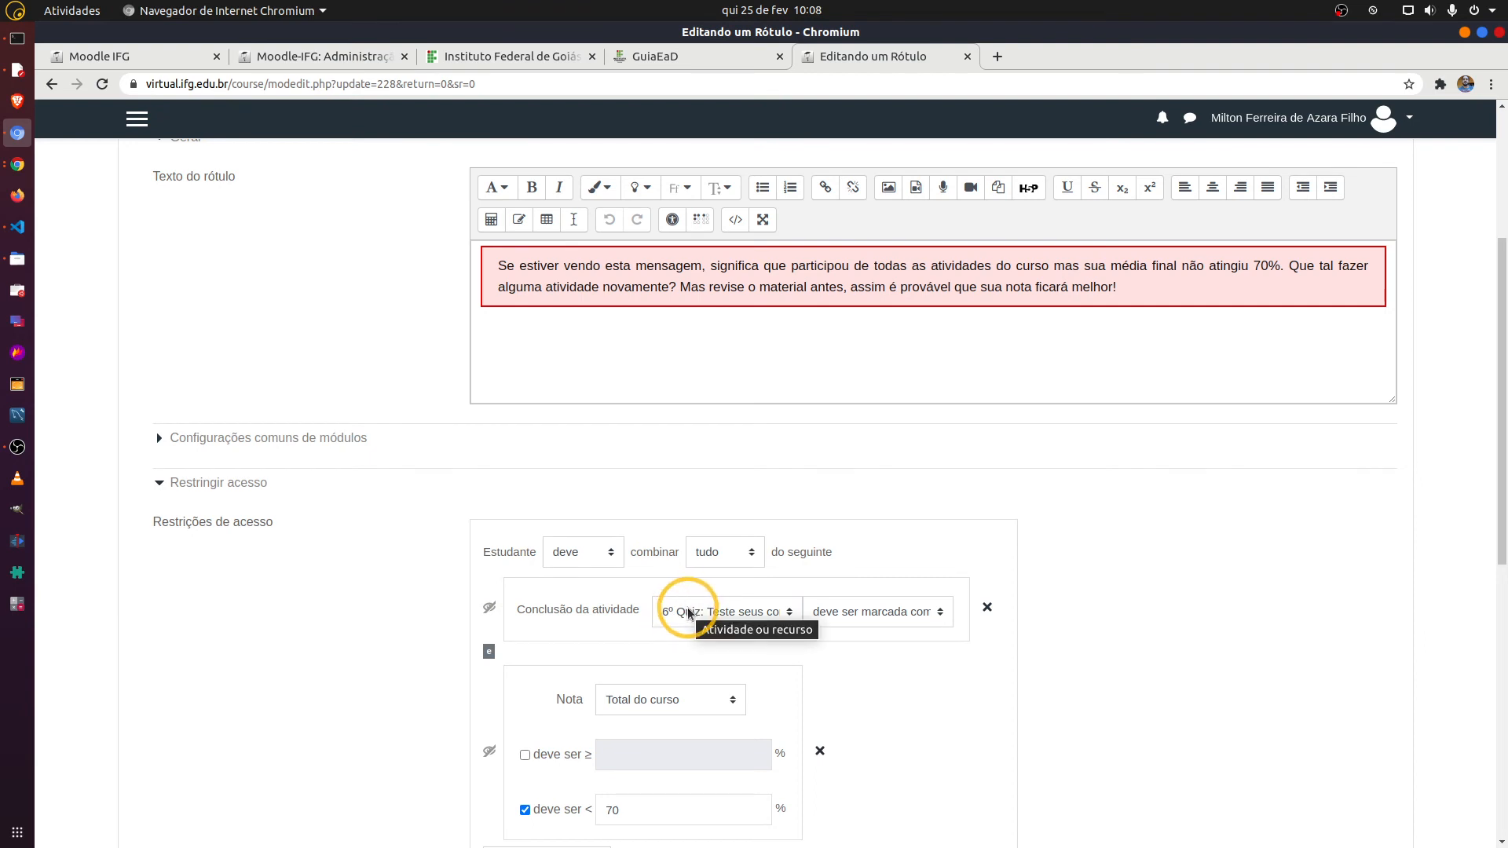
{"action": "scroll", "coordinate": [512, 650], "scroll_direction": "down", "scroll_amount": 2}
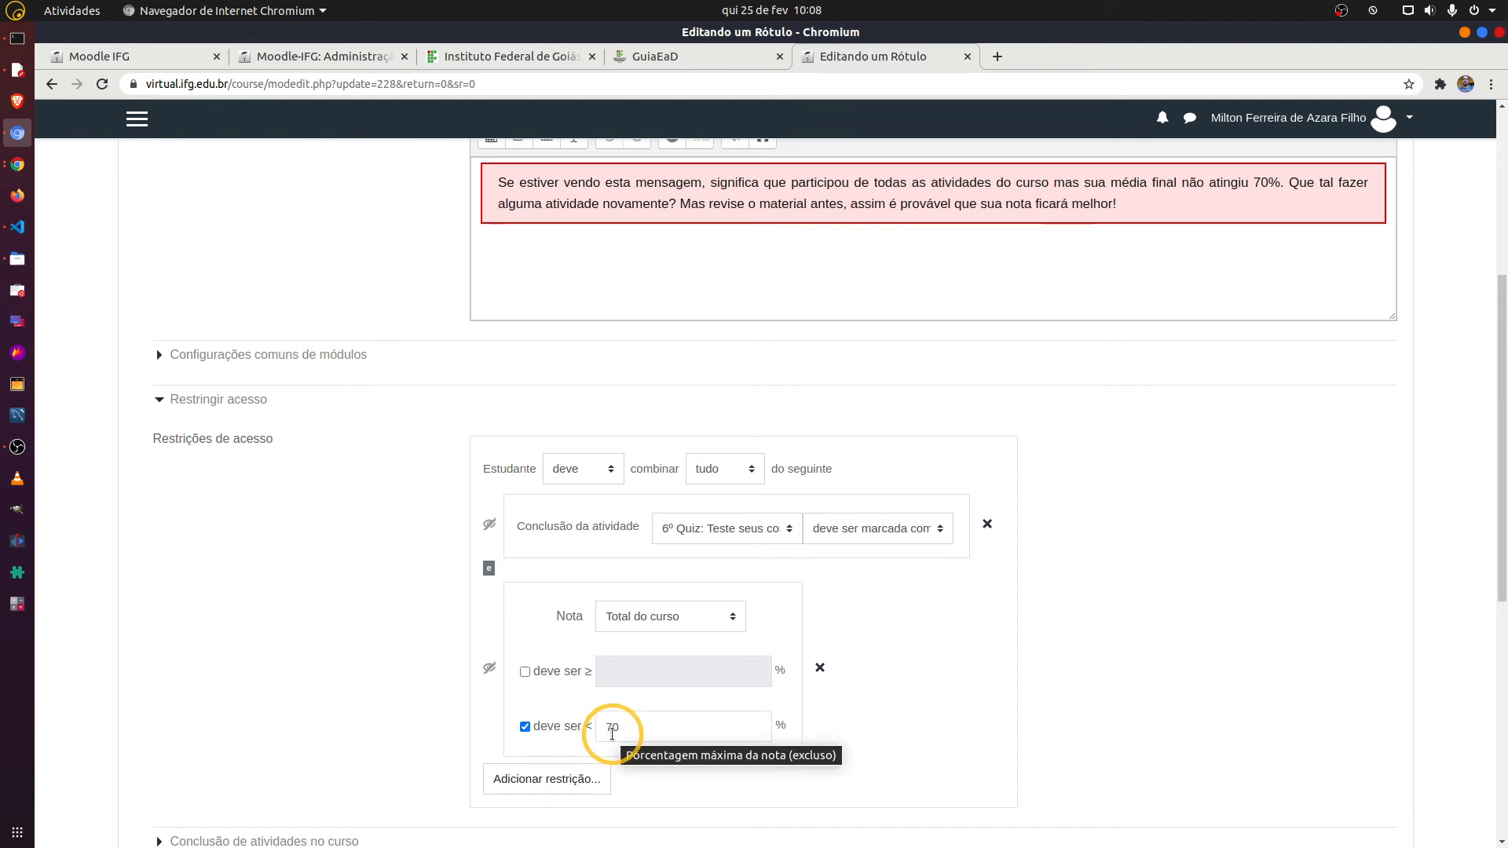
{"action": "scroll", "coordinate": [663, 726], "scroll_direction": "down", "scroll_amount": 4}
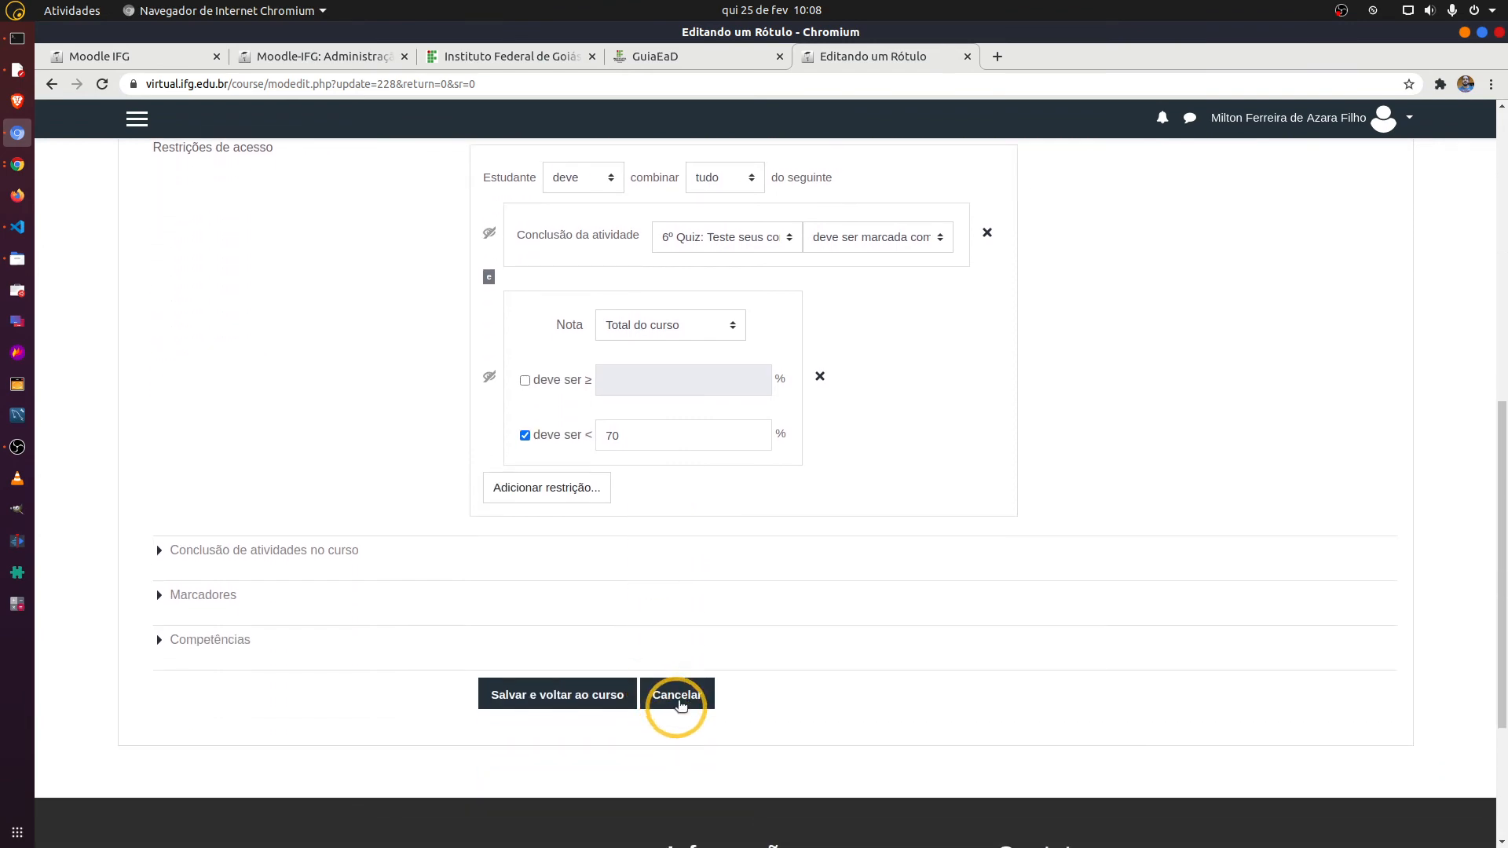
{"action": "left_click", "coordinate": [680, 704]}
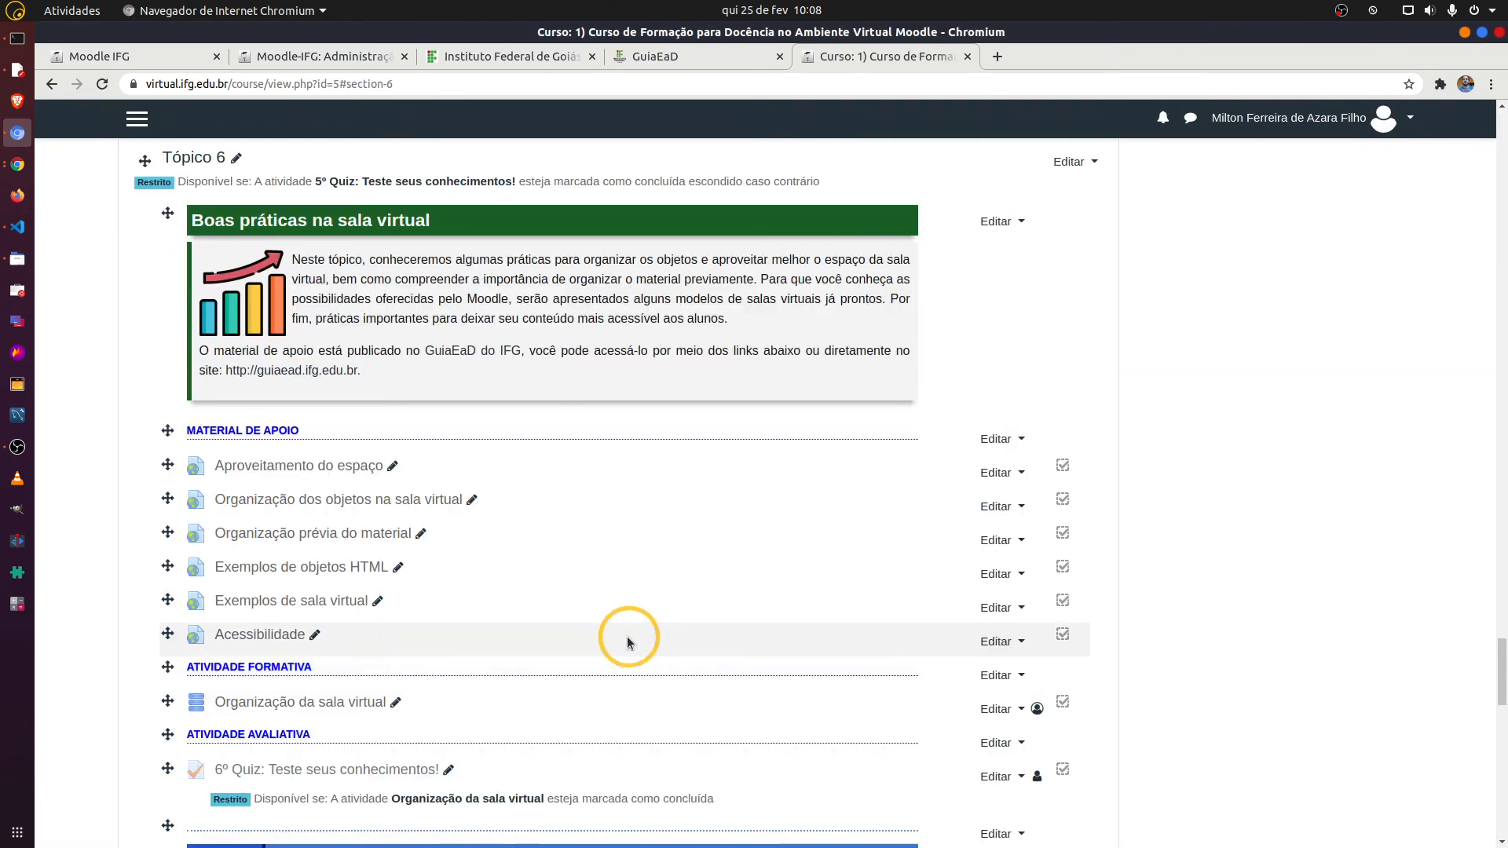
- Compare the restrictions on the red low-average label at the end of Tópico 6 with those on Tópico 7
{"action": "scroll", "coordinate": [463, 554], "scroll_direction": "down", "scroll_amount": 3}
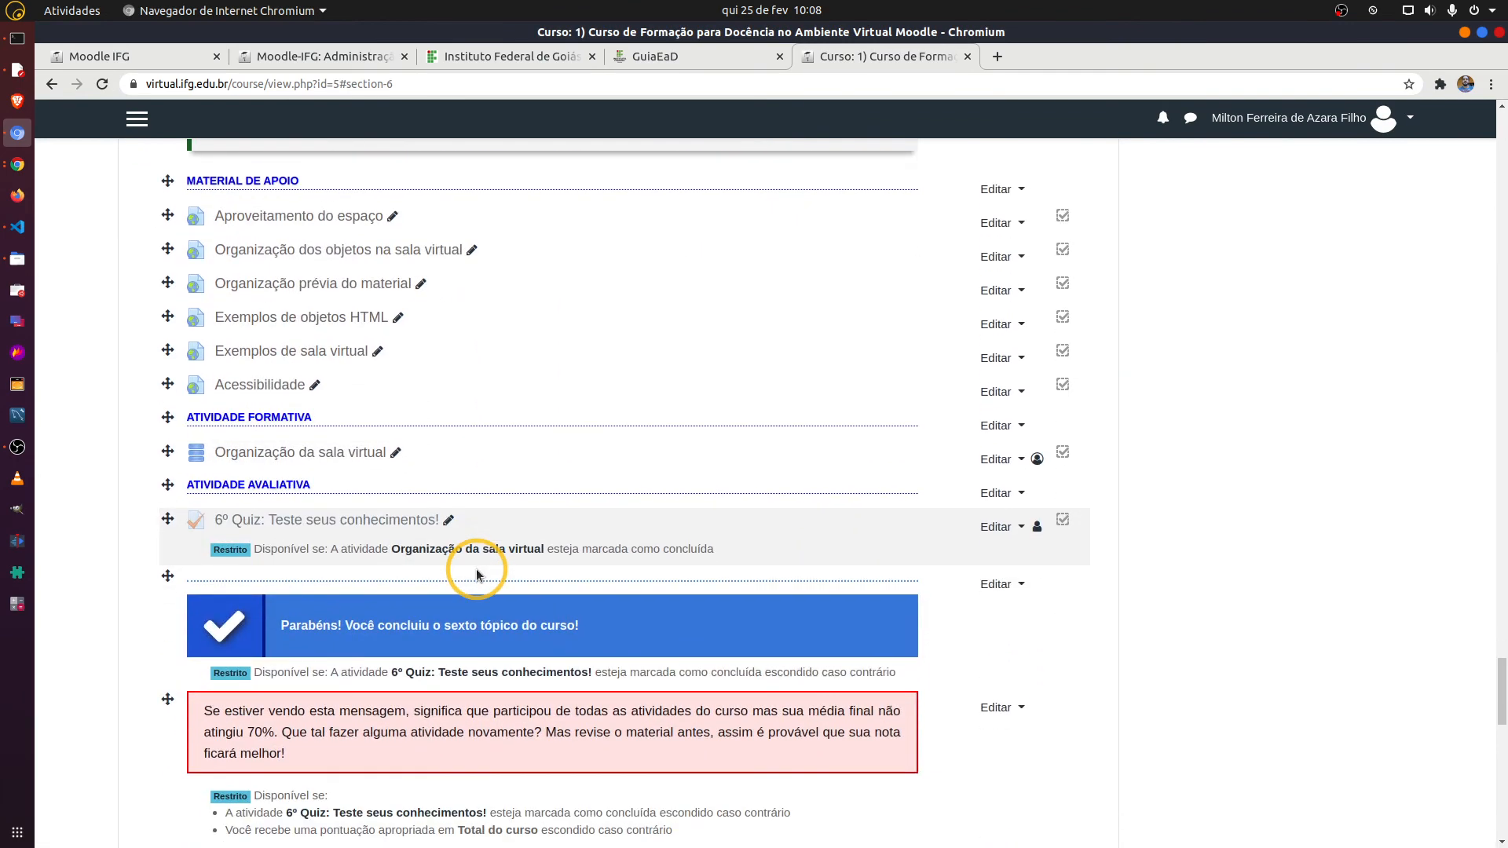
{"action": "scroll", "coordinate": [476, 574], "scroll_direction": "down", "scroll_amount": 2}
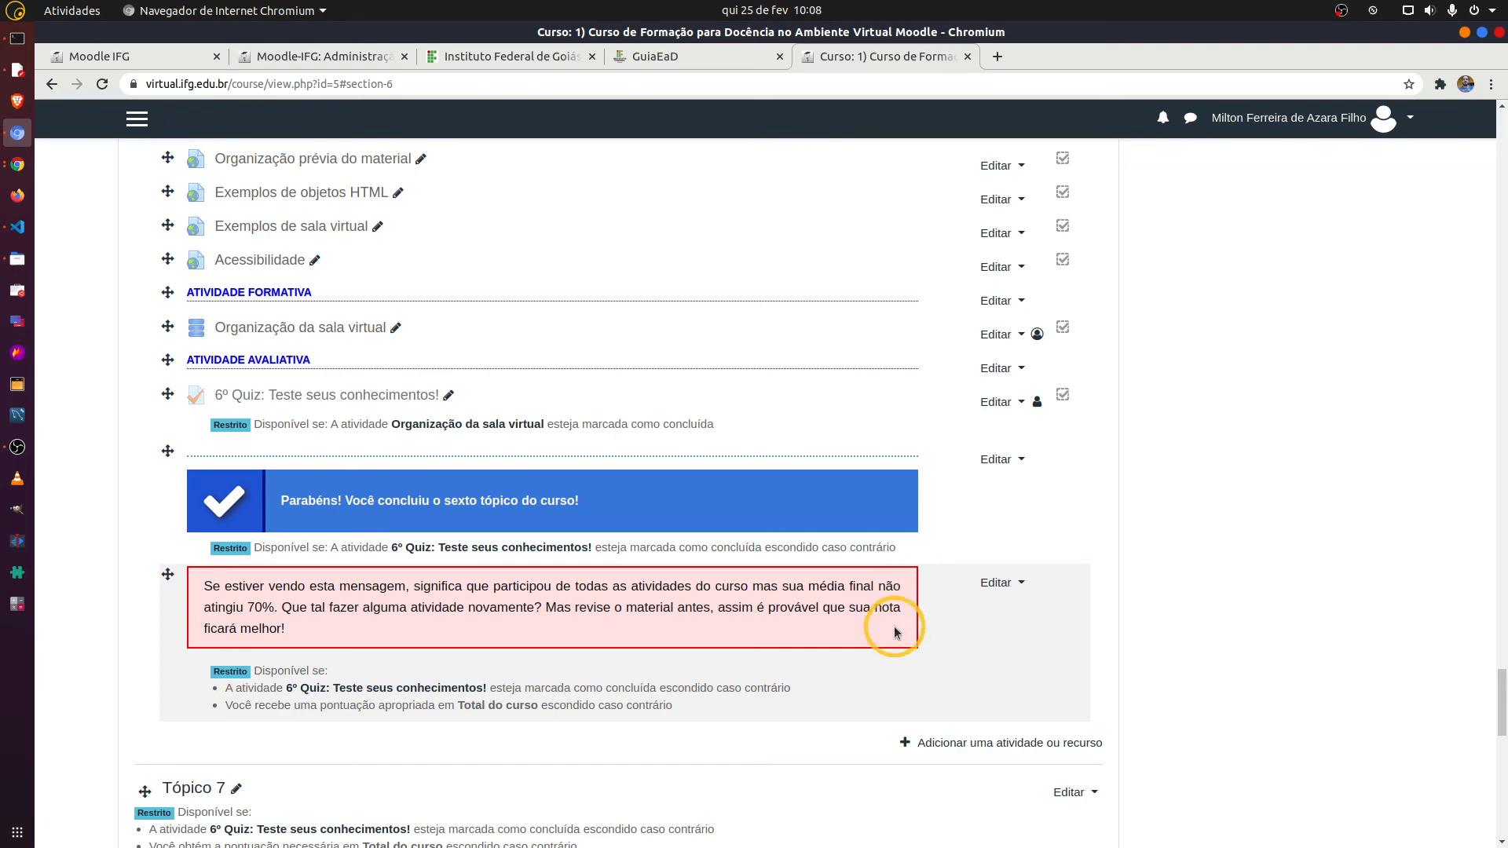
{"action": "scroll", "coordinate": [893, 632], "scroll_direction": "down", "scroll_amount": 4}
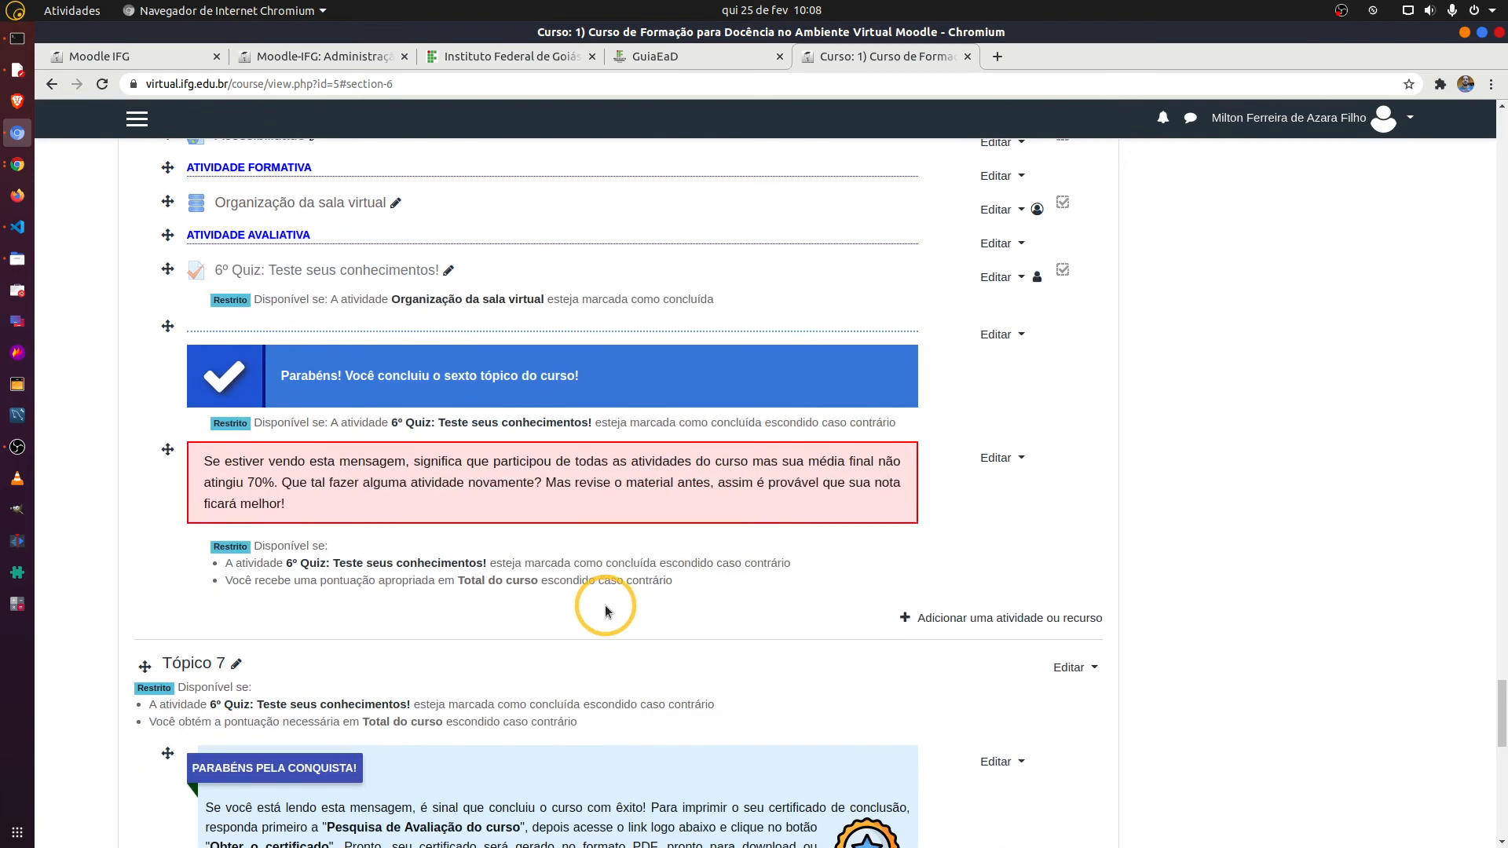
{"action": "scroll", "coordinate": [202, 565], "scroll_direction": "down", "scroll_amount": 1}
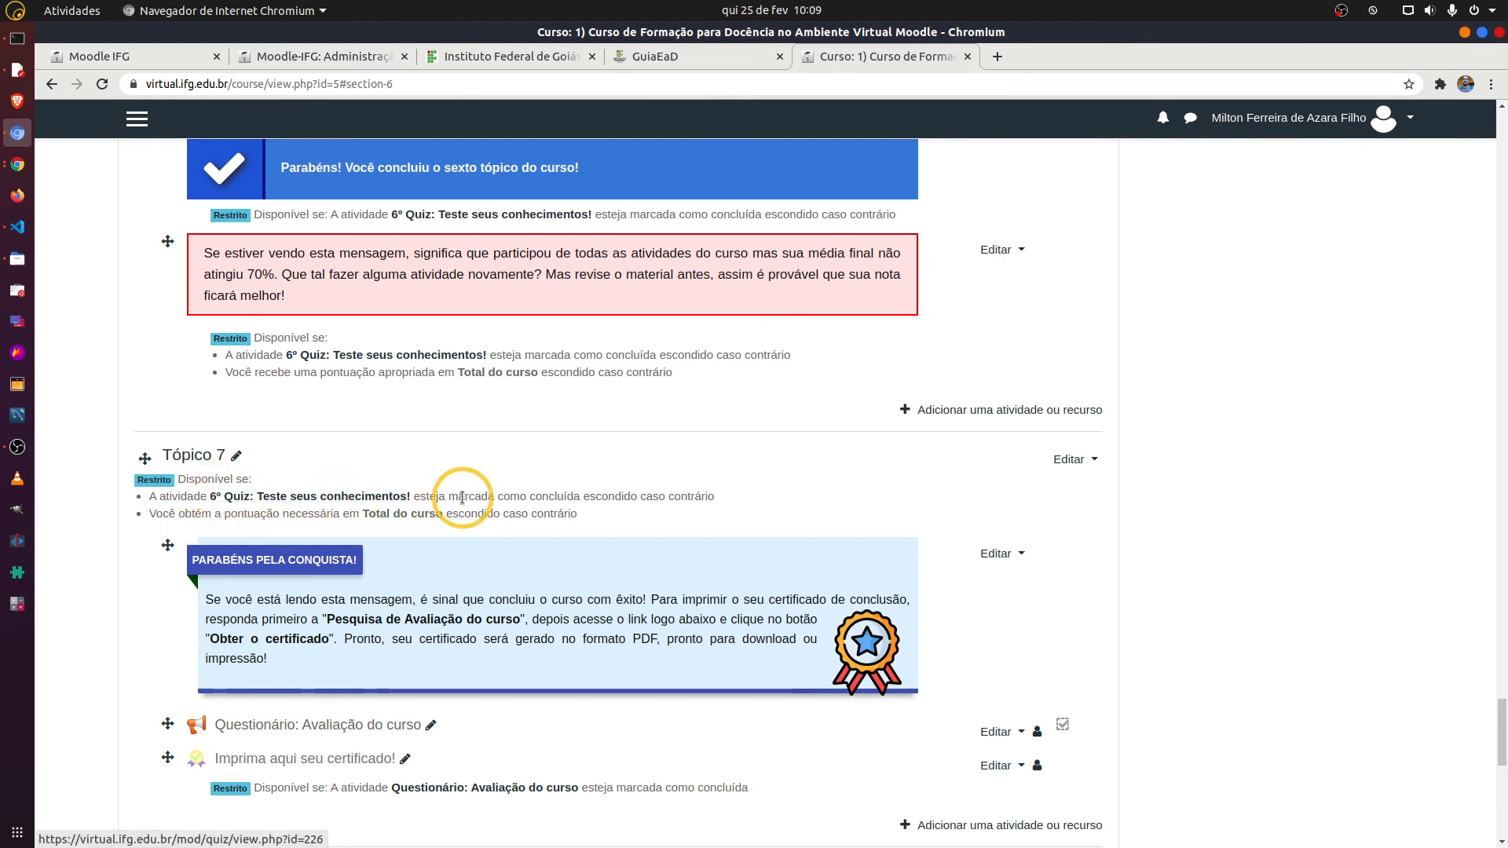
{"action": "scroll", "coordinate": [347, 529], "scroll_direction": "up", "scroll_amount": 5}
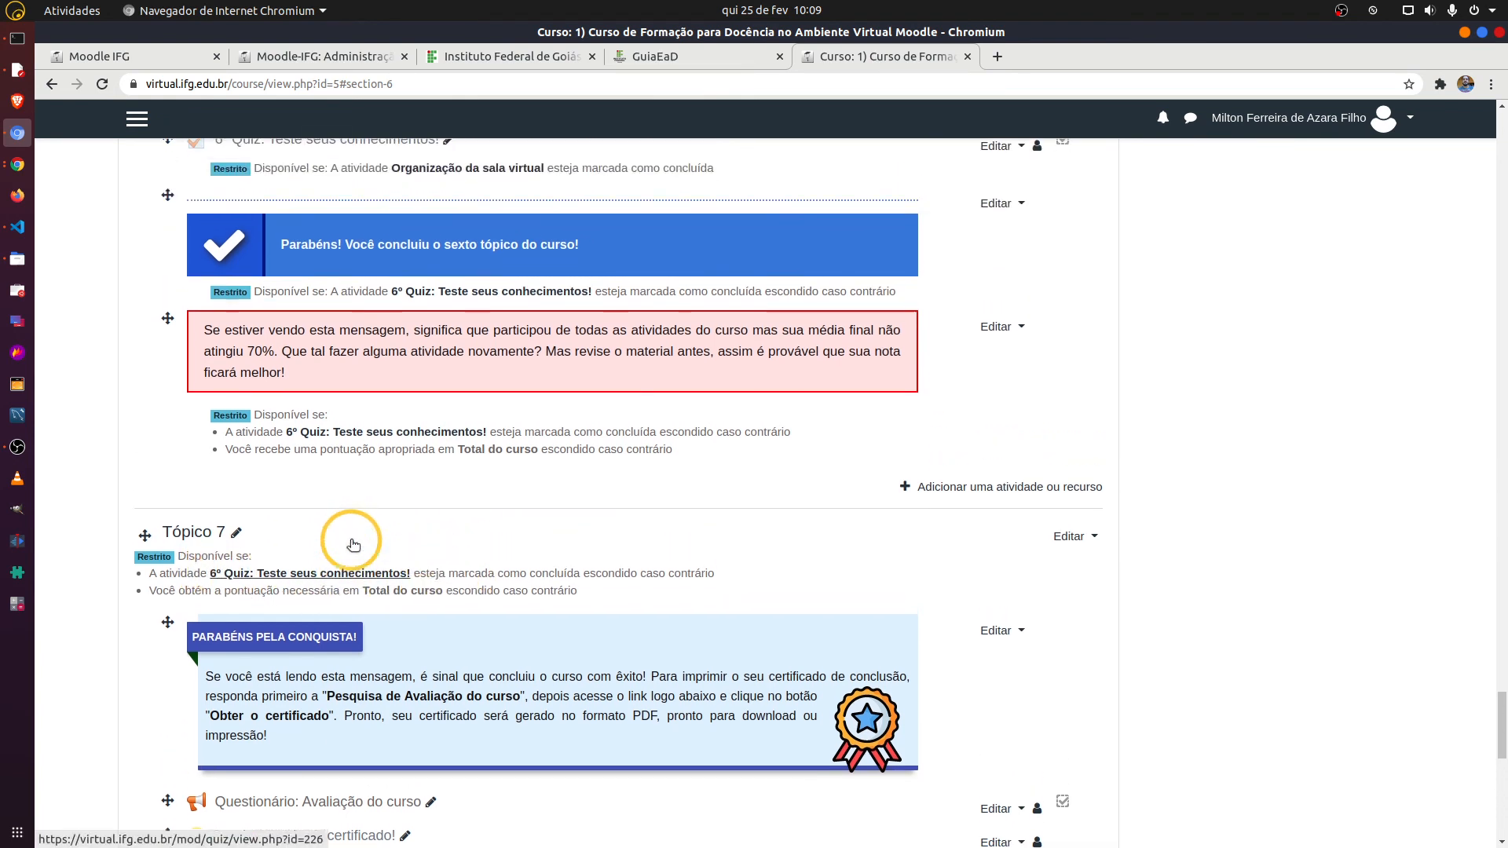
{"action": "scroll", "coordinate": [349, 471], "scroll_direction": "up", "scroll_amount": 5}
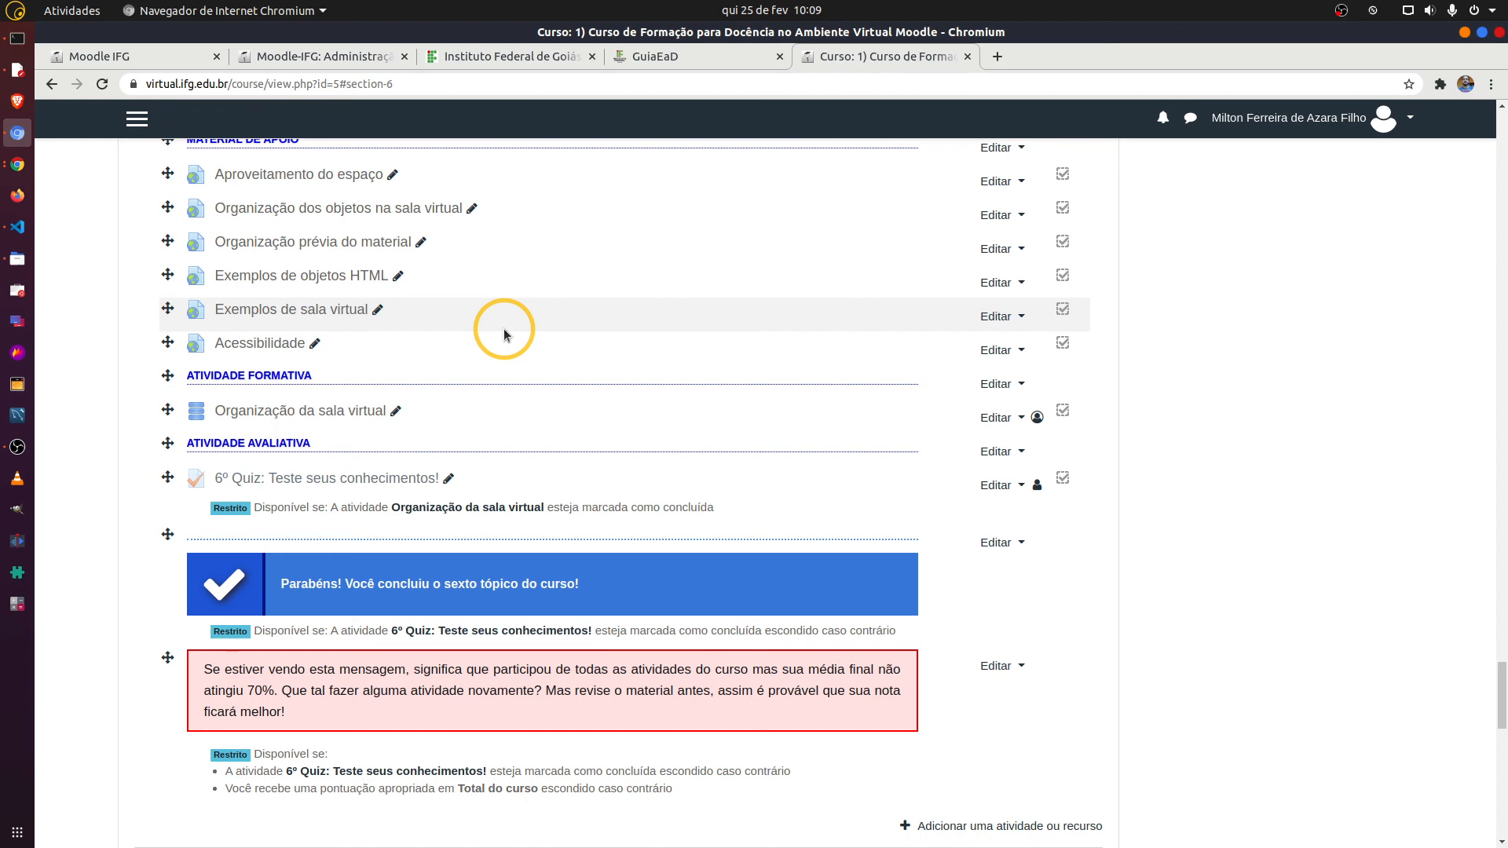
{"action": "scroll", "coordinate": [504, 335], "scroll_direction": "down", "scroll_amount": 7}
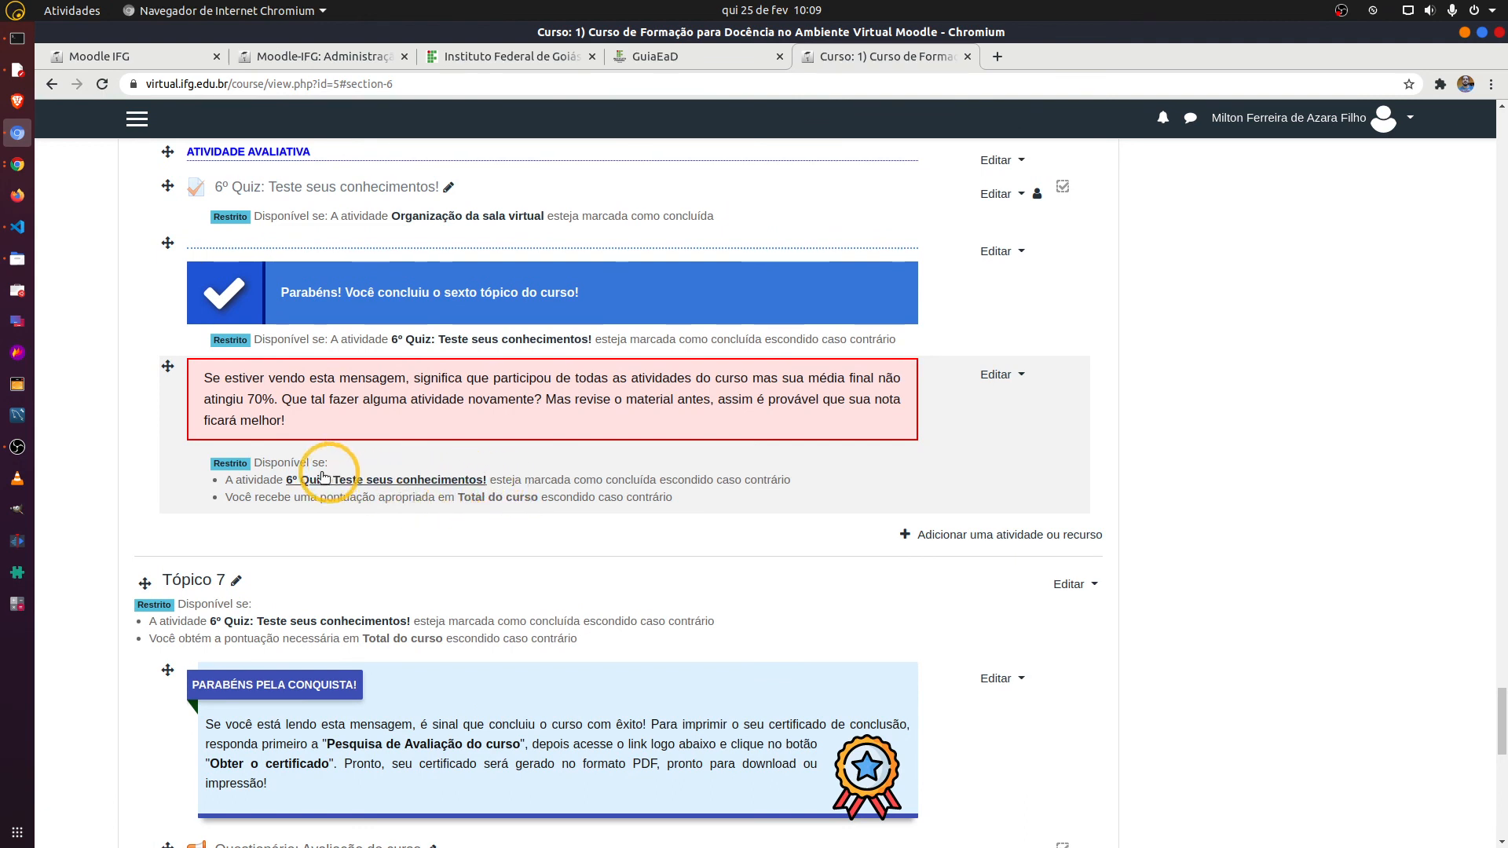
{"action": "scroll", "coordinate": [242, 550], "scroll_direction": "down", "scroll_amount": 4}
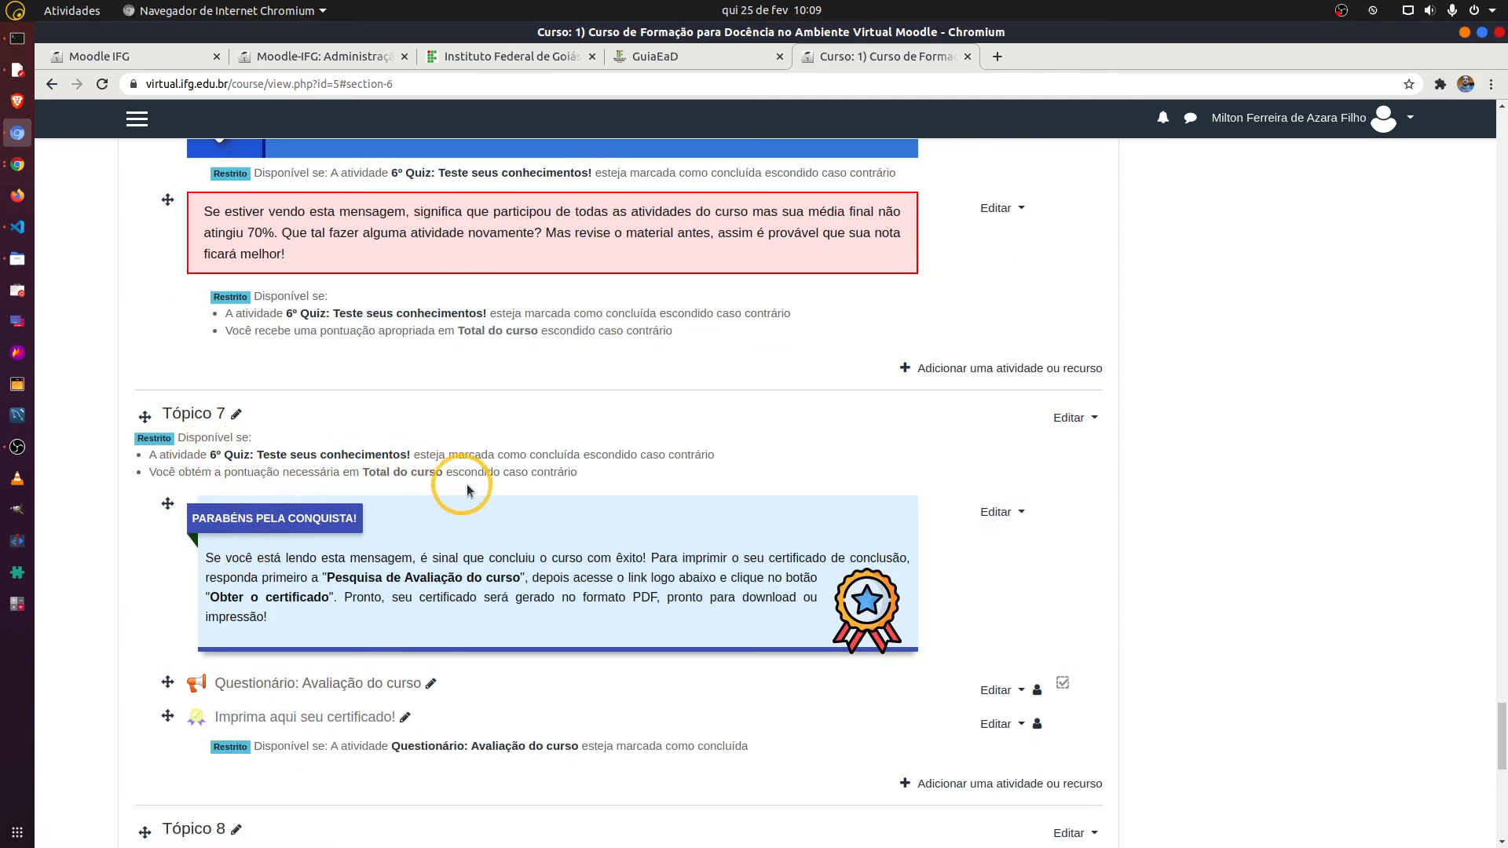
- Examine the 6º Quiz and course total conditions in the Tópico 7 access restrictions, and return to the topic without saving
{"action": "left_click", "coordinate": [1074, 422]}
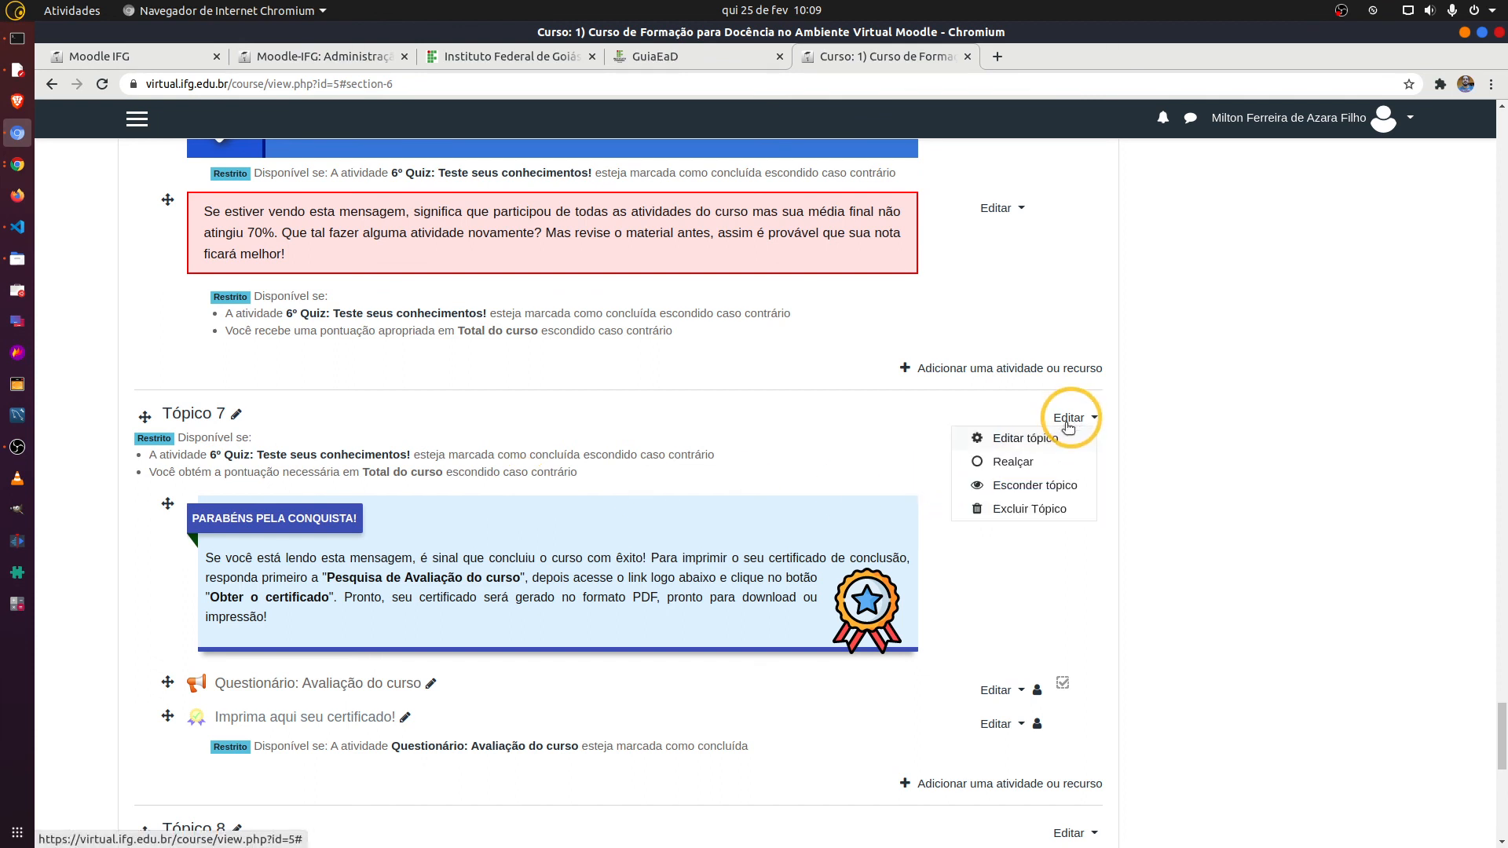
{"action": "left_click", "coordinate": [1020, 436]}
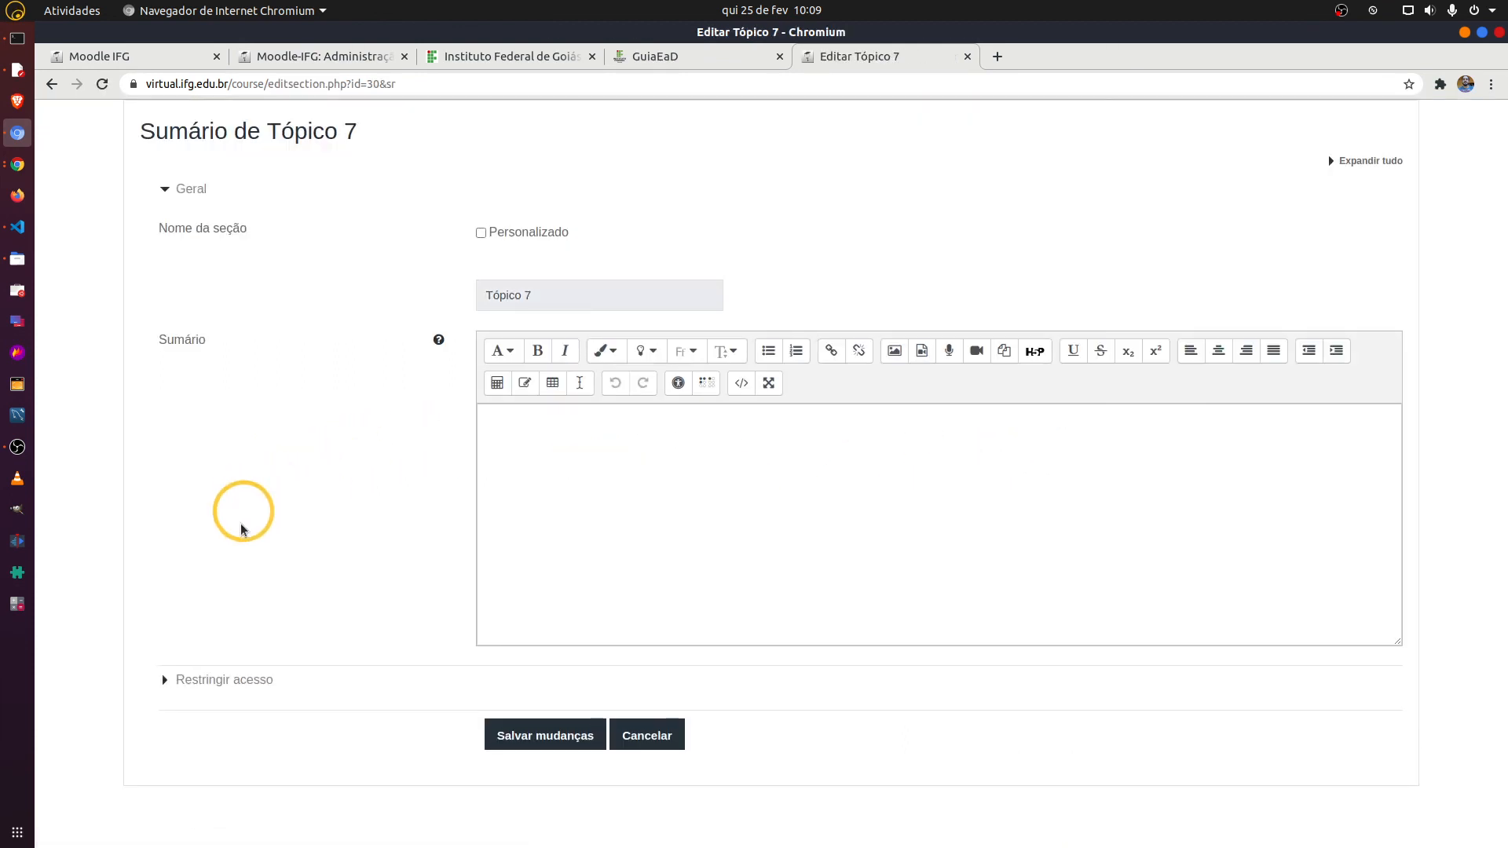
{"action": "left_click", "coordinate": [220, 681]}
{"action": "scroll", "coordinate": [414, 639], "scroll_direction": "down", "scroll_amount": 4}
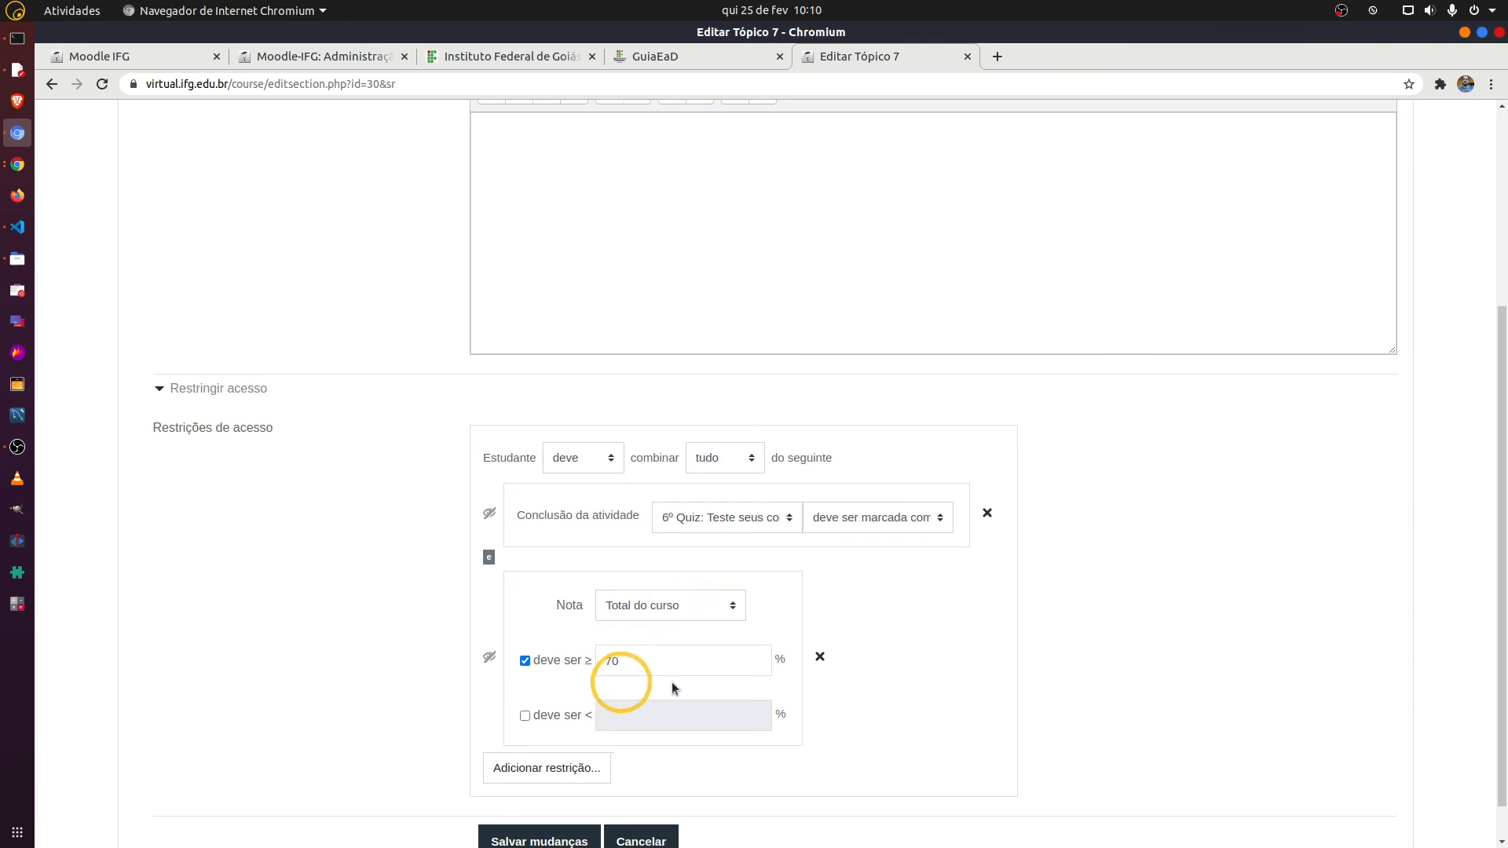
{"action": "scroll", "coordinate": [737, 754], "scroll_direction": "down", "scroll_amount": 1}
{"action": "left_click", "coordinate": [640, 800]}
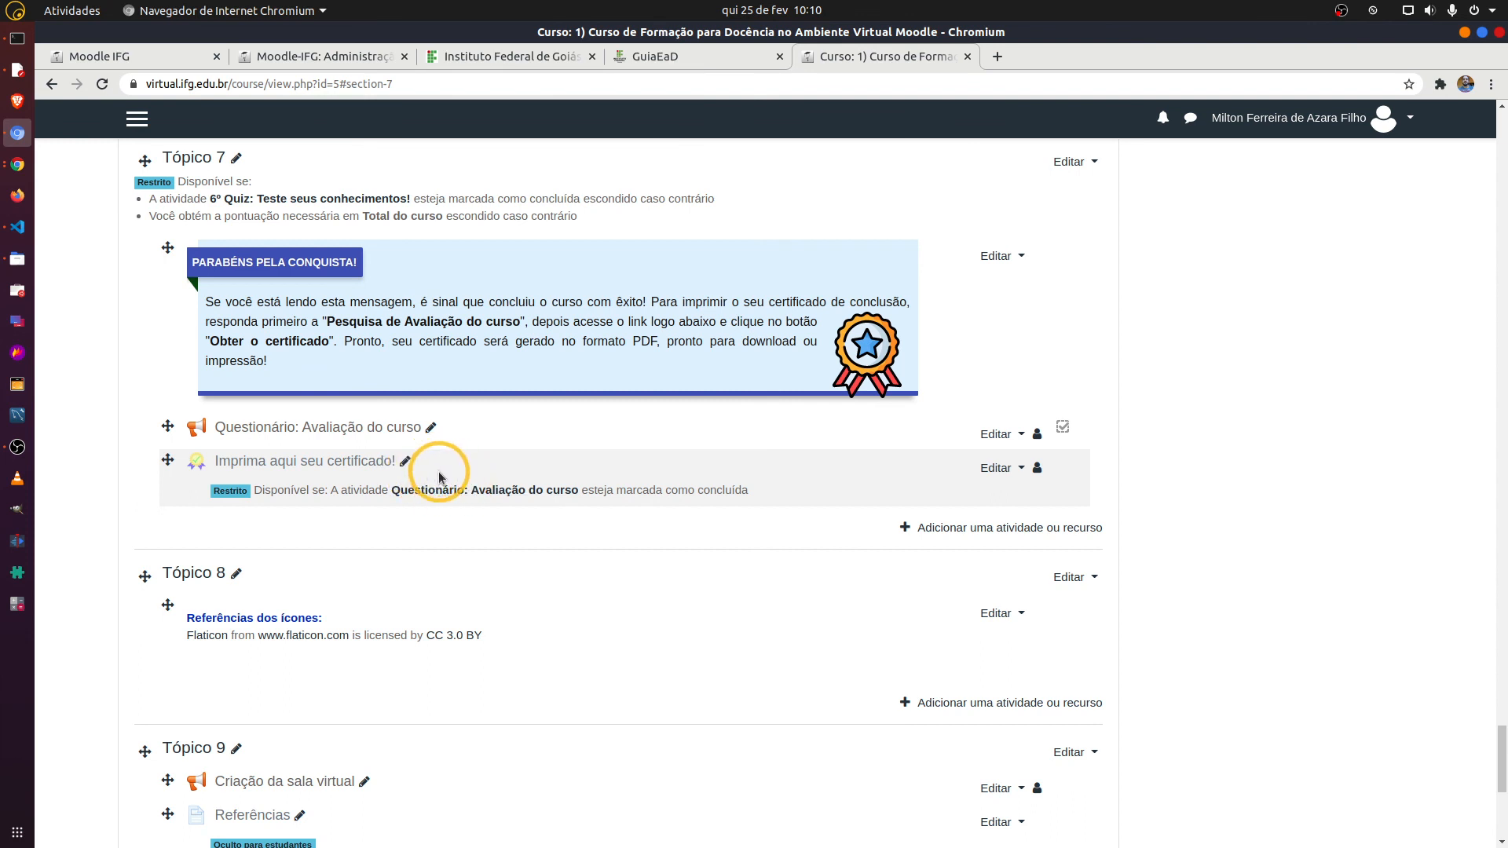
{"action": "scroll", "coordinate": [438, 476], "scroll_direction": "up", "scroll_amount": 2}
{"action": "scroll", "coordinate": [439, 474], "scroll_direction": "down", "scroll_amount": 2}
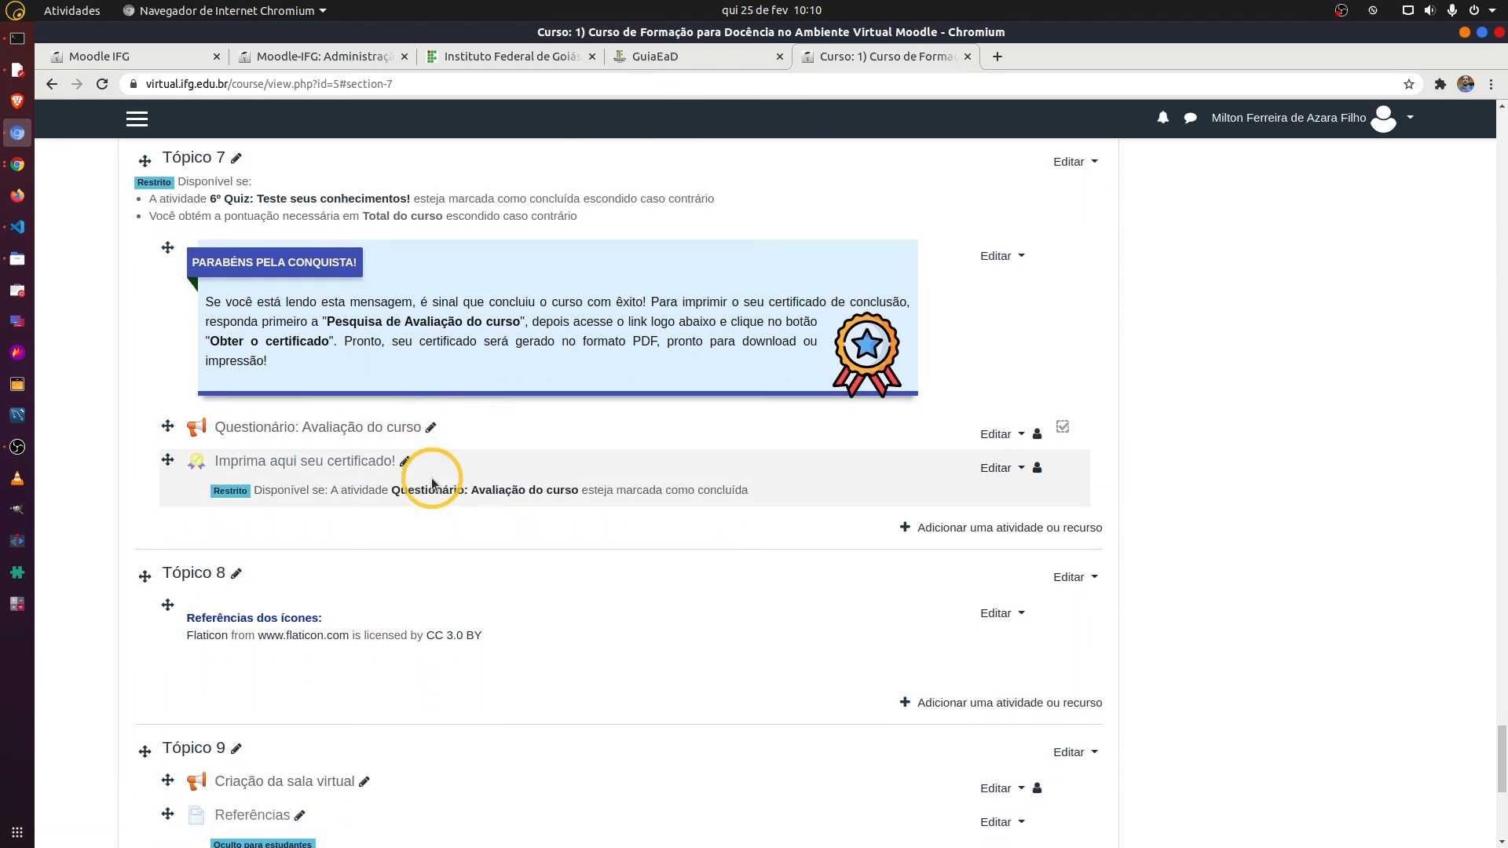